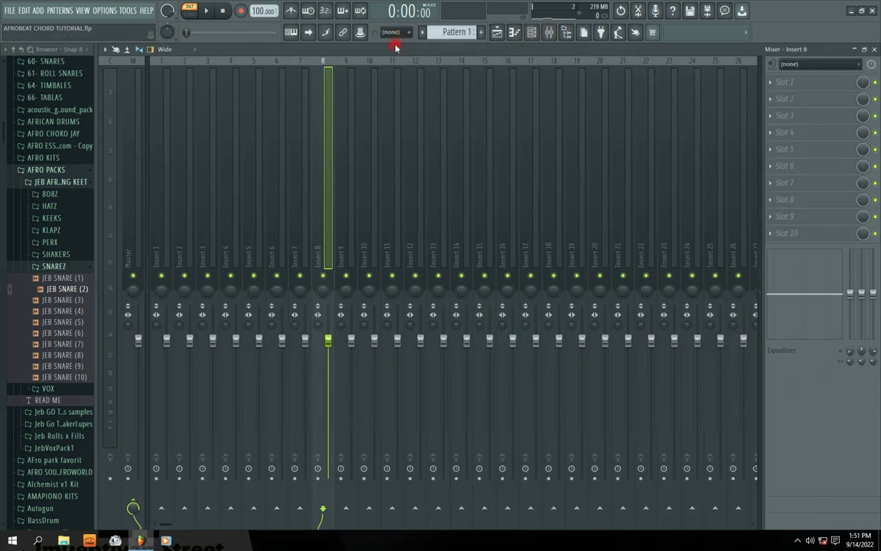
# Restore the maximized mixer to a floating window and widen it to show insert tracks 1 to 11.
pyautogui.doubleClick(713, 53)
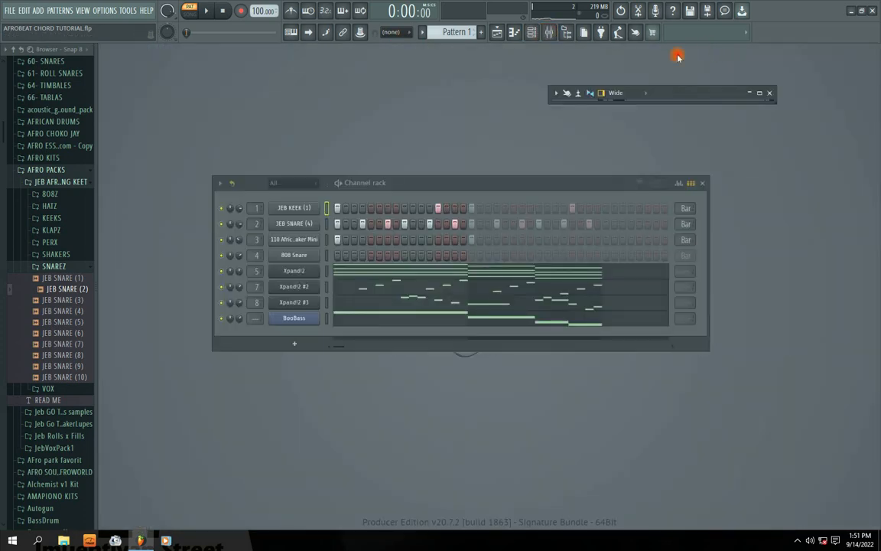
pyautogui.moveTo(705, 104); pyautogui.dragTo(710, 191)
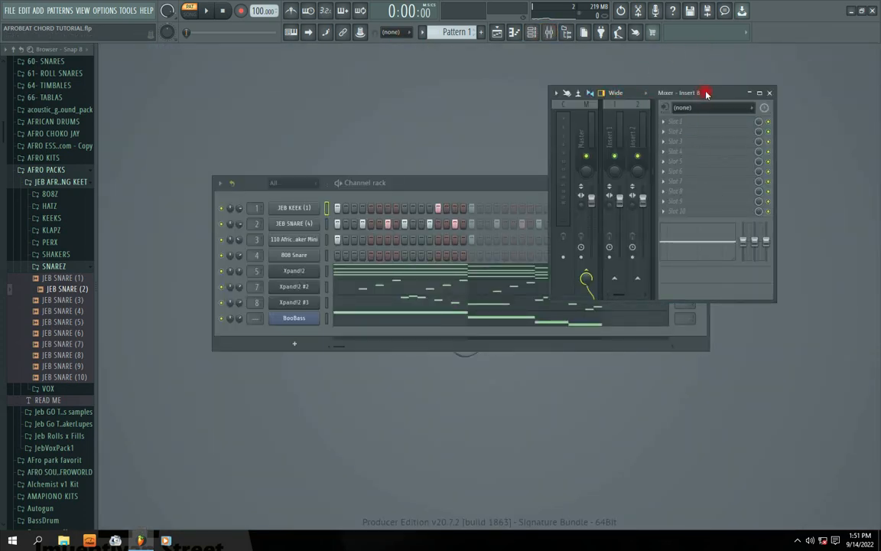
pyautogui.moveTo(708, 92); pyautogui.dragTo(603, 100)
pyautogui.moveTo(672, 264); pyautogui.dragTo(828, 258)
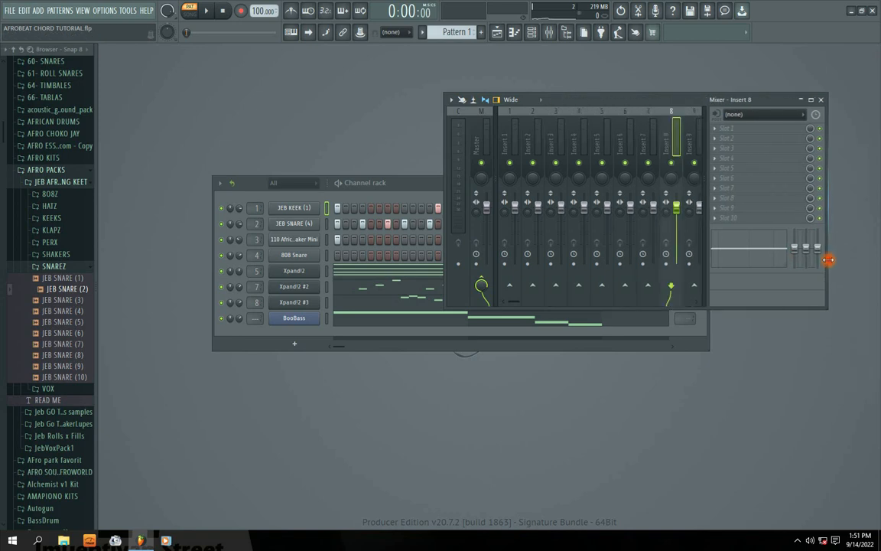
pyautogui.moveTo(602, 111); pyautogui.dragTo(539, 118)
pyautogui.click(445, 143)
pyautogui.moveTo(396, 205); pyautogui.dragTo(339, 208)
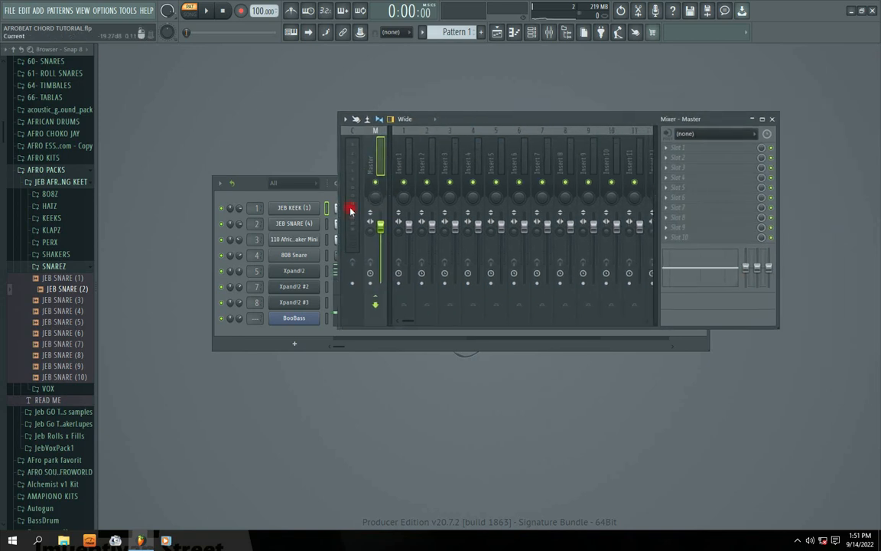
# Arrange the mixer and the channel rack one above the other so both are fully visible.
pyautogui.moveTo(462, 122); pyautogui.dragTo(531, 68)
pyautogui.moveTo(392, 183); pyautogui.dragTo(547, 300)
pyautogui.moveTo(577, 66); pyautogui.dragTo(518, 67)
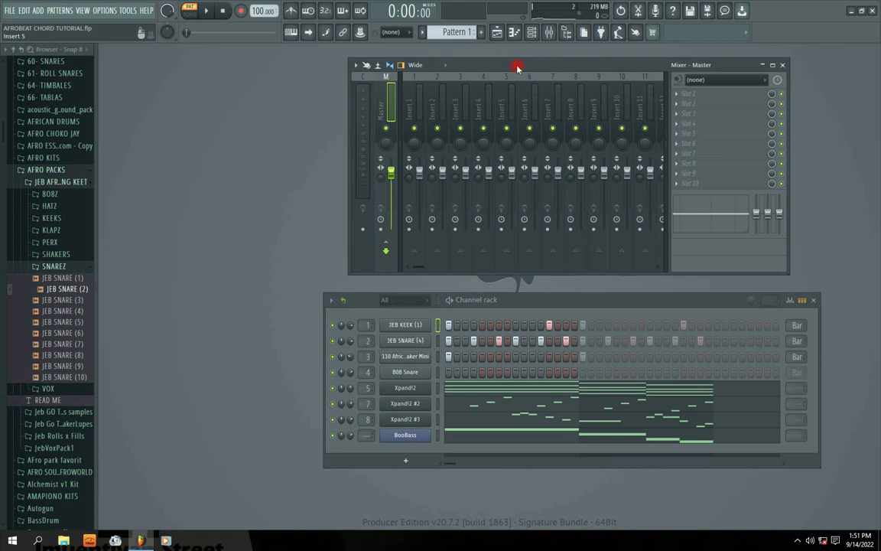
pyautogui.moveTo(514, 302); pyautogui.dragTo(478, 302)
# Play Pattern 1, mute the master track, and play the pattern again to compare the meters.
pyautogui.press('space')
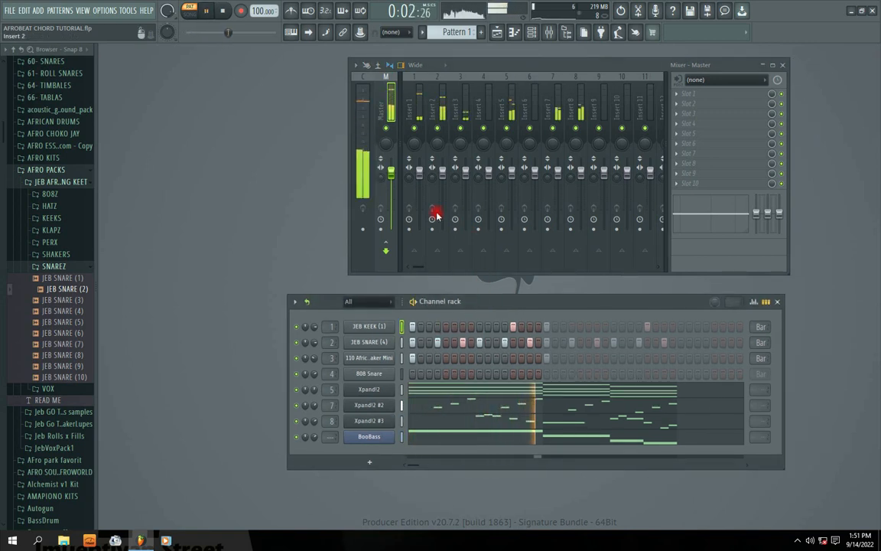
pyautogui.press('space')
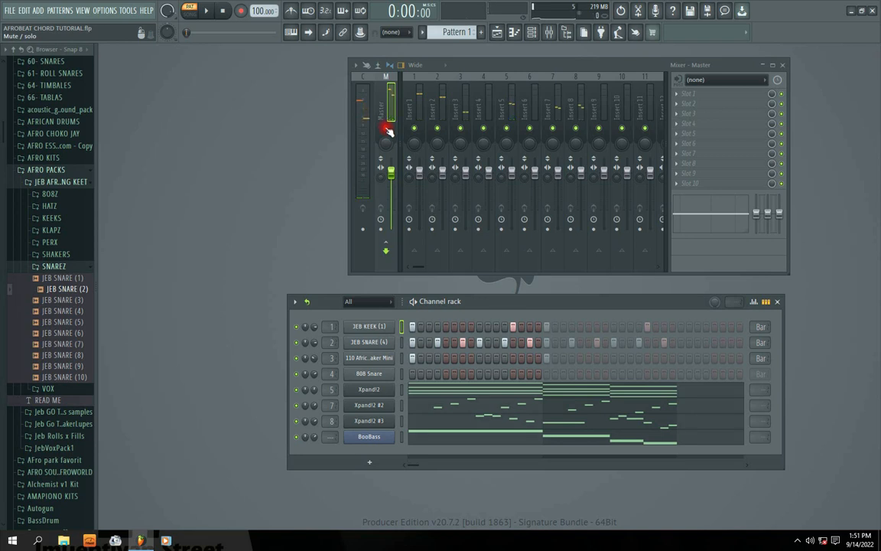
pyautogui.press('space')
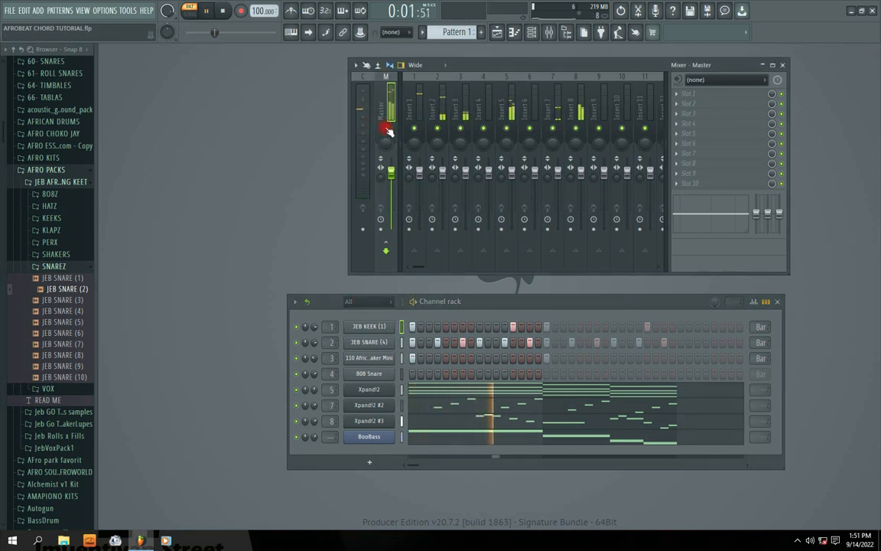
pyautogui.press('space')
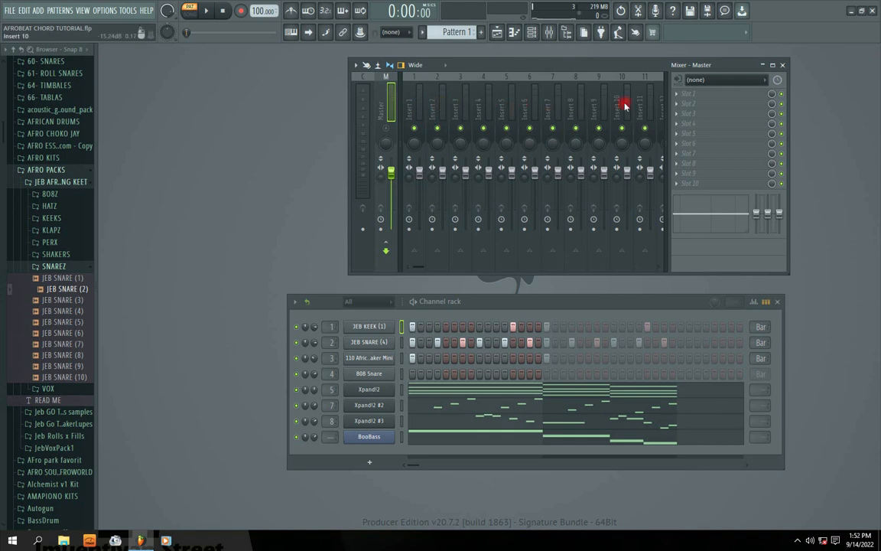
pyautogui.press('space')
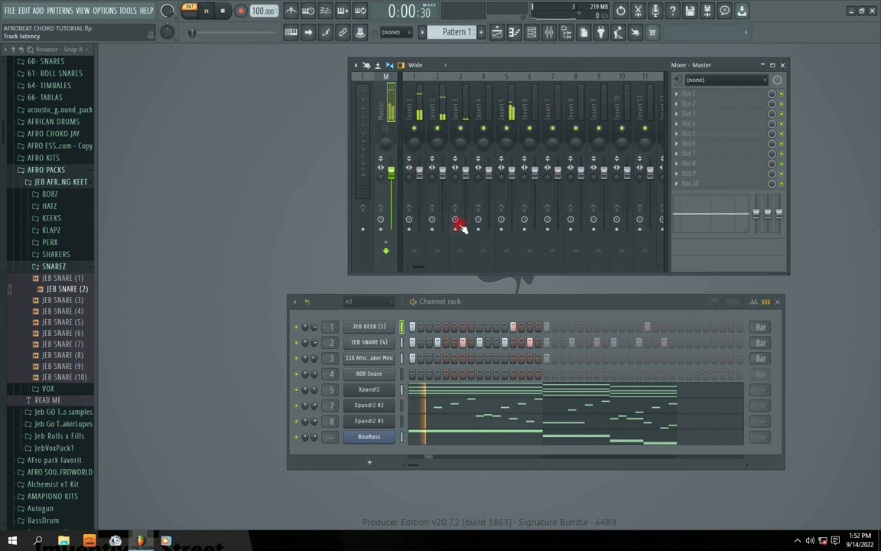
# Select insert tracks 1 to 9 one after another, then return to the master track.
pyautogui.click(411, 114)
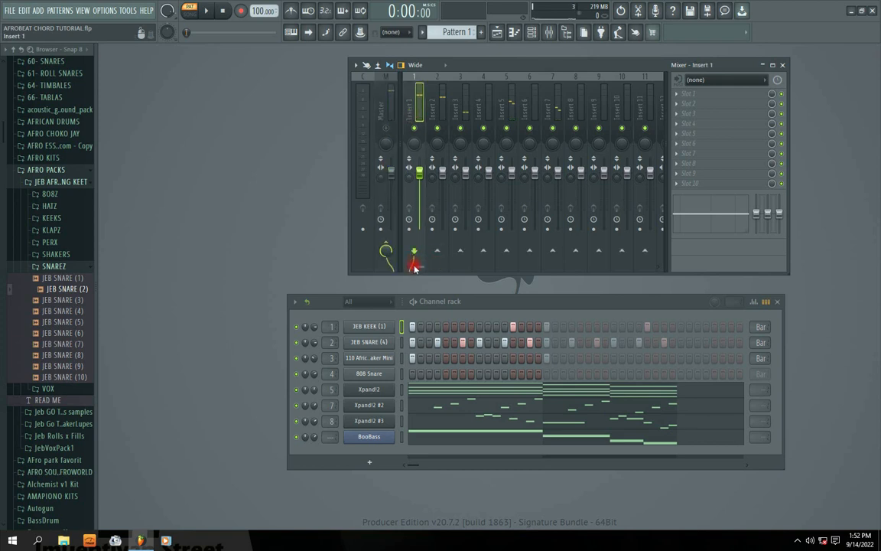
pyautogui.click(433, 113)
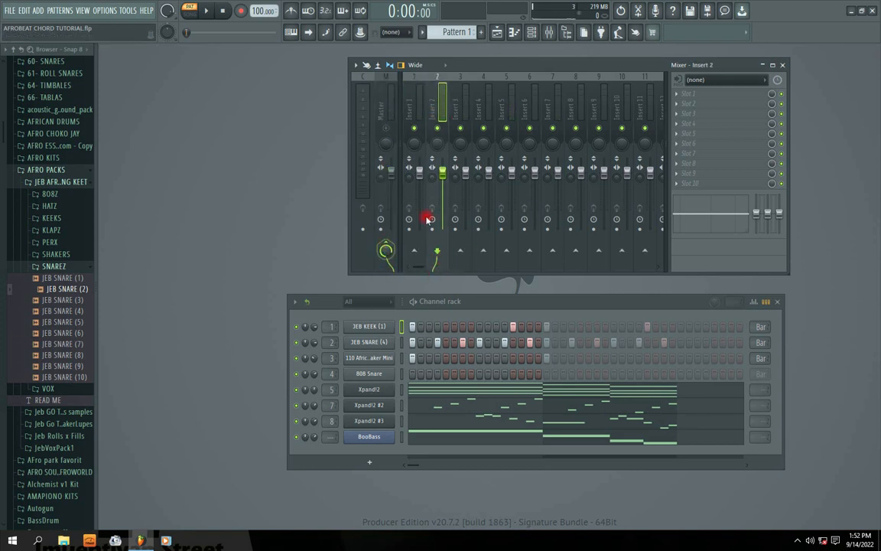
pyautogui.click(461, 112)
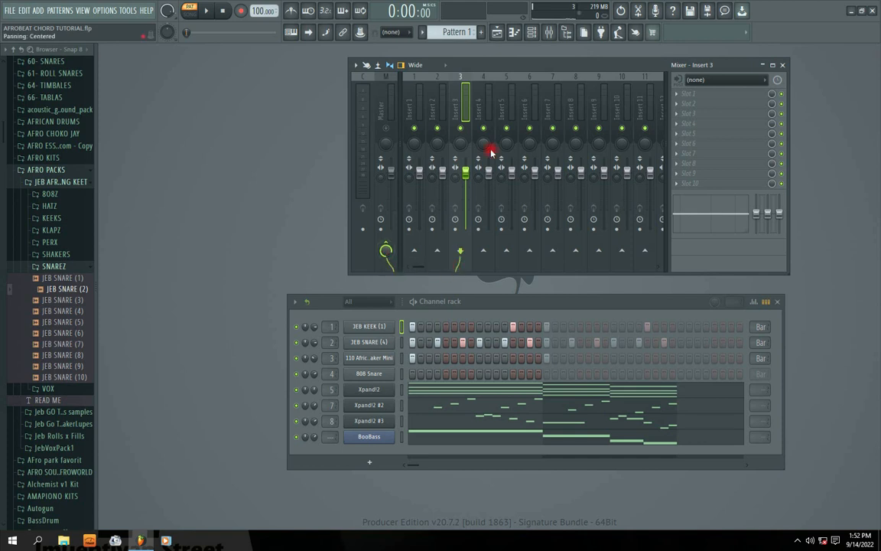
pyautogui.click(480, 109)
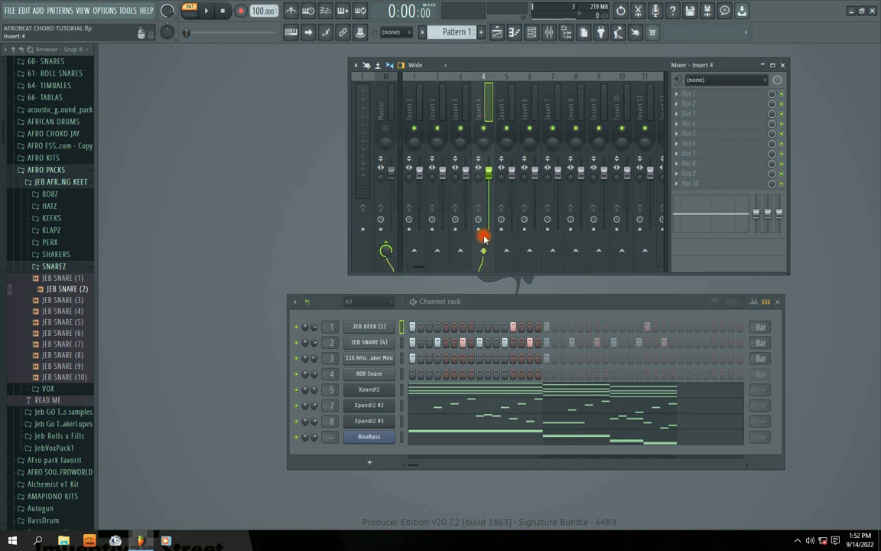
pyautogui.click(511, 111)
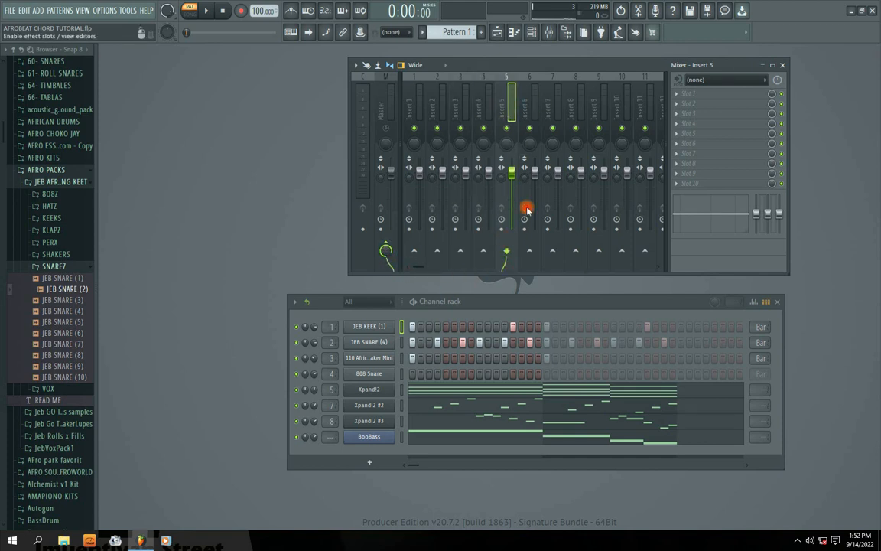
pyautogui.click(526, 109)
pyautogui.click(561, 108)
pyautogui.click(578, 109)
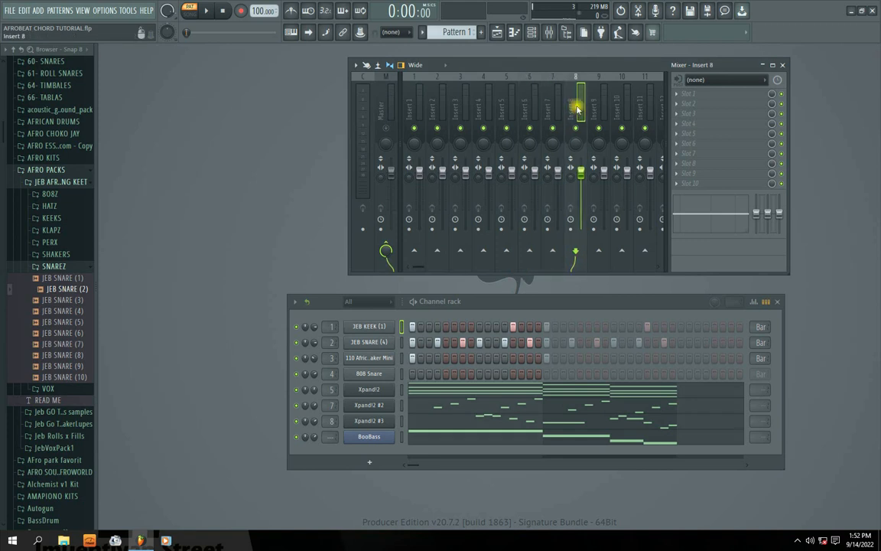
pyautogui.click(601, 109)
pyautogui.click(384, 106)
# Widen the mixer to show thirteen insert tracks and shift it over the channel rack.
pyautogui.moveTo(349, 144); pyautogui.dragTo(311, 148)
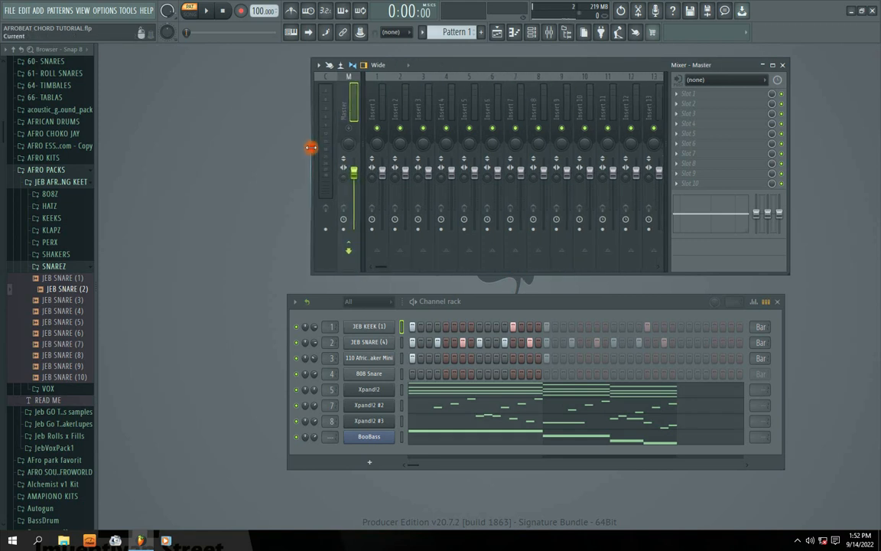
pyautogui.moveTo(453, 63); pyautogui.dragTo(421, 70)
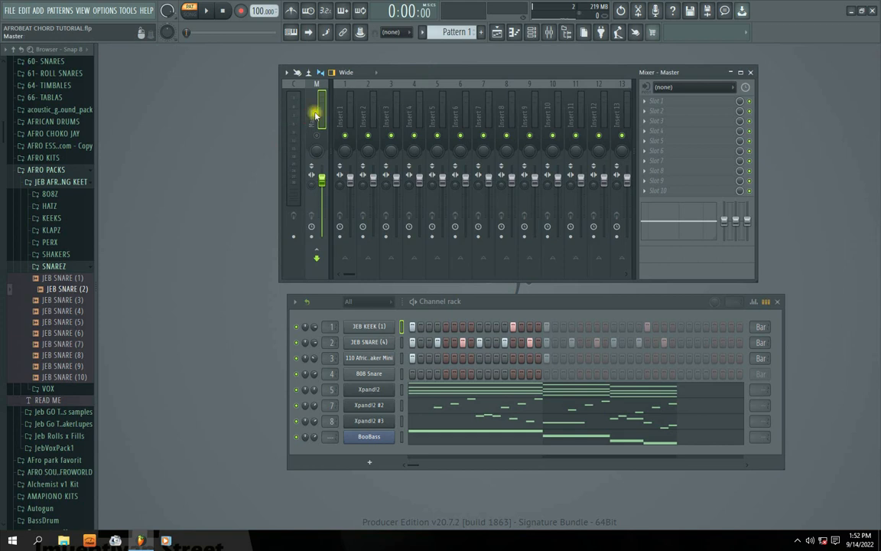
pyautogui.click(316, 132)
pyautogui.moveTo(496, 72); pyautogui.dragTo(492, 70)
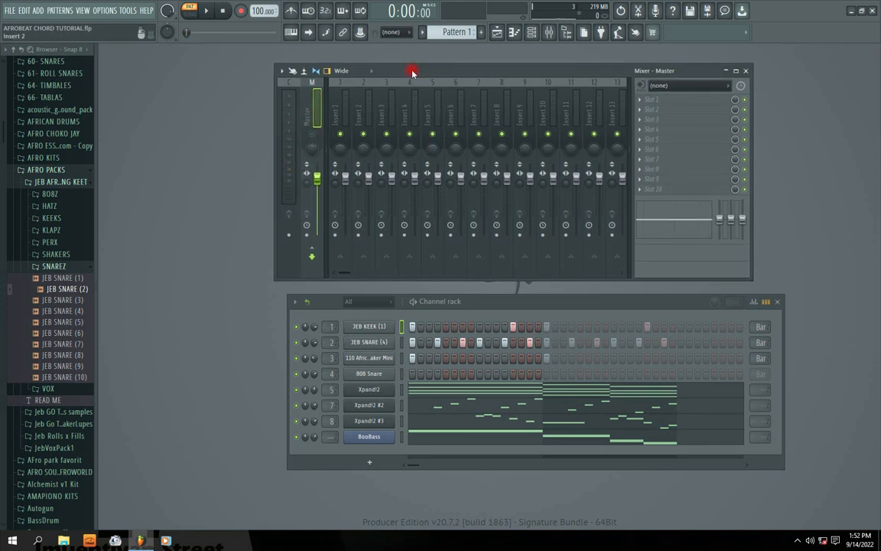
pyautogui.moveTo(423, 71); pyautogui.dragTo(422, 71)
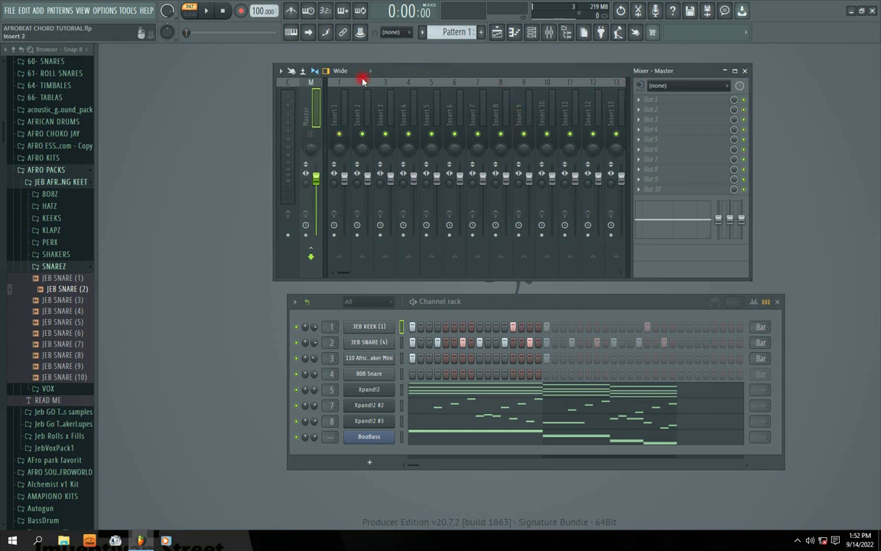
pyautogui.click(317, 147)
# Reposition the channel rack and the mixer so they are stacked with nearly aligned edges and a gap between them.
pyautogui.moveTo(478, 306); pyautogui.dragTo(445, 310)
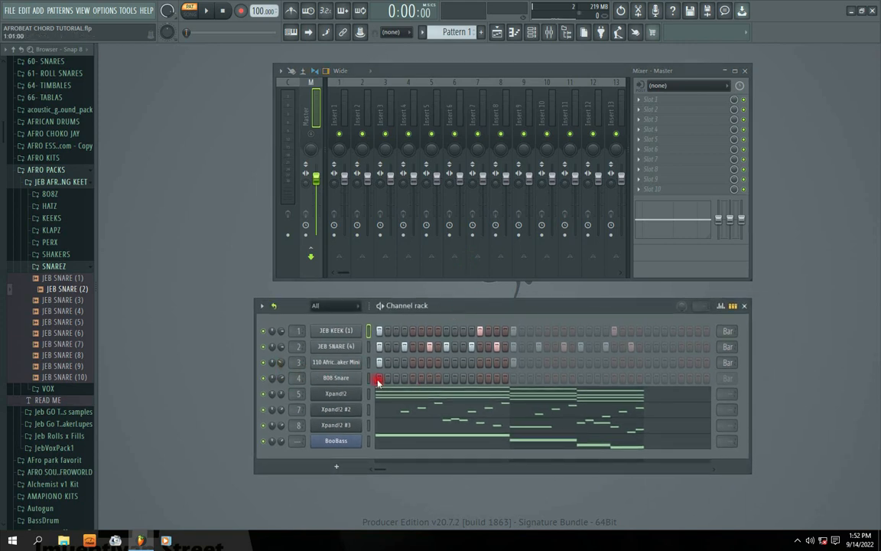
pyautogui.moveTo(448, 308); pyautogui.dragTo(456, 313)
pyautogui.moveTo(475, 72)
pyautogui.mouseDown()
pyautogui.moveTo(471, 64)
pyautogui.moveTo(459, 80)
pyautogui.mouseUp()
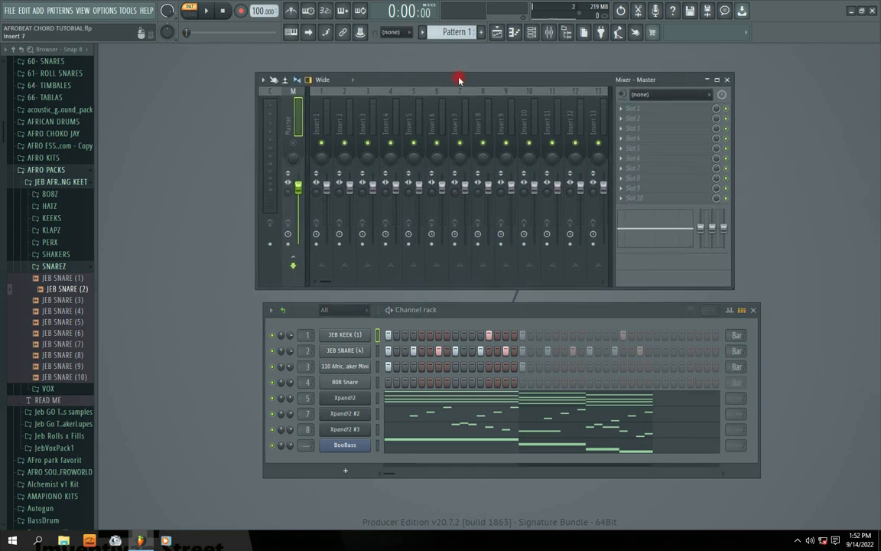
pyautogui.moveTo(457, 313); pyautogui.dragTo(445, 319)
pyautogui.click(410, 205)
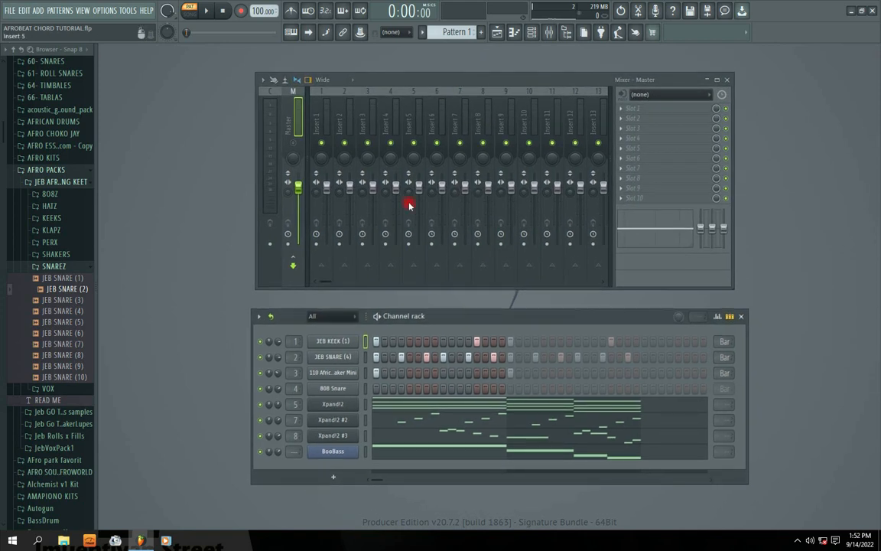
pyautogui.moveTo(394, 83)
pyautogui.mouseDown()
pyautogui.moveTo(400, 70)
pyautogui.moveTo(395, 76)
pyautogui.mouseUp()
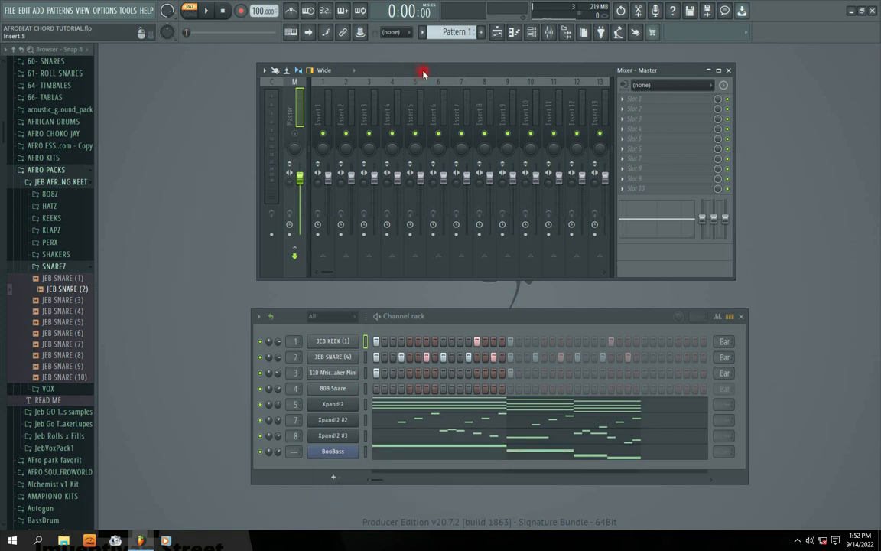
# Play Pattern 1 with the master track unmuted and enlarge the mixer to show insert tracks 1 to 22.
pyautogui.press('space')
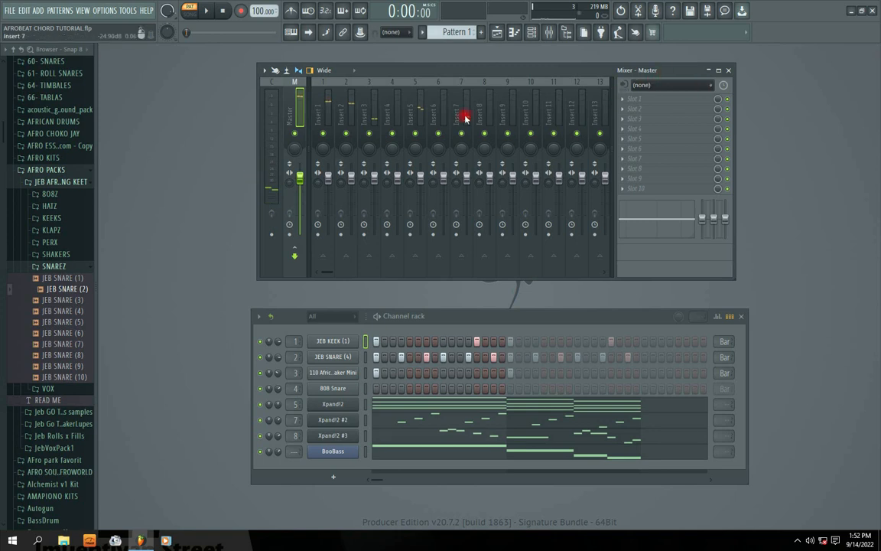
pyautogui.press('space')
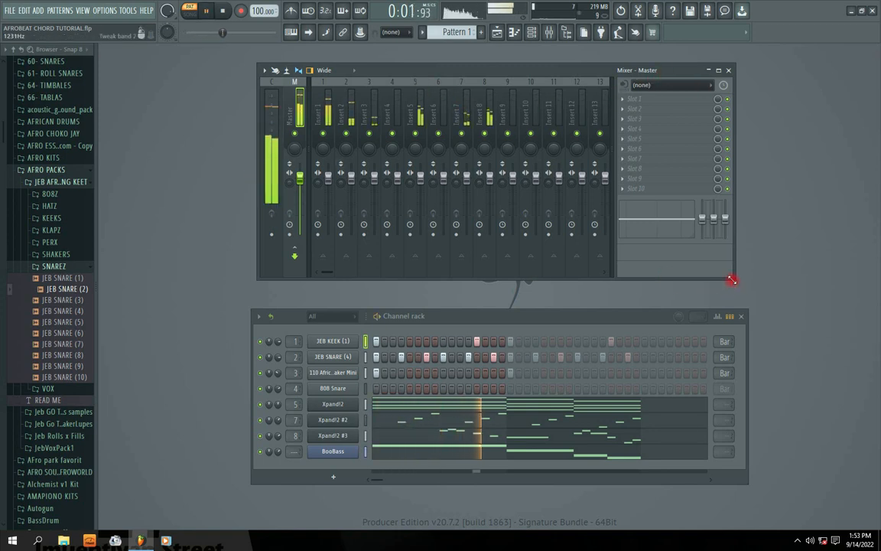
pyautogui.moveTo(733, 285); pyautogui.dragTo(871, 465)
pyautogui.moveTo(406, 69); pyautogui.dragTo(383, 78)
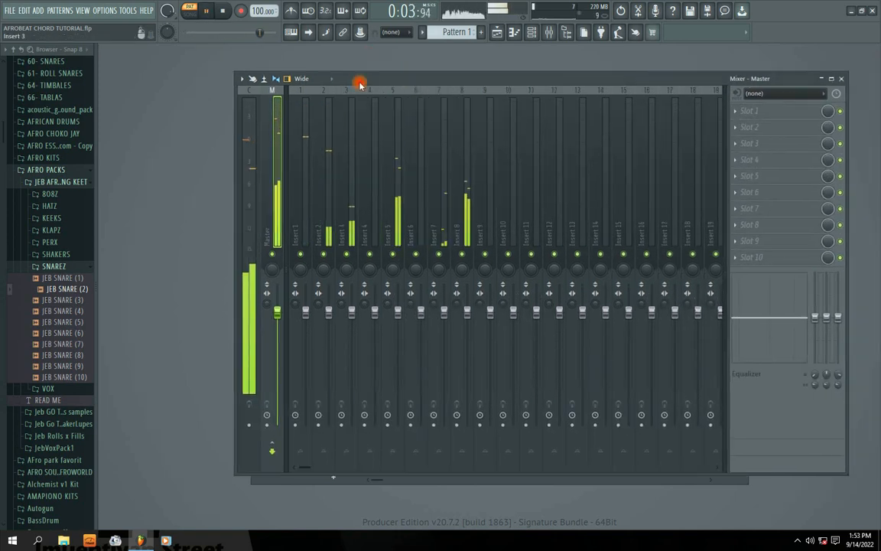
pyautogui.moveTo(236, 73); pyautogui.dragTo(153, 59)
pyautogui.moveTo(368, 68)
pyautogui.mouseDown()
pyautogui.moveTo(400, 76)
pyautogui.moveTo(378, 74)
pyautogui.mouseUp()
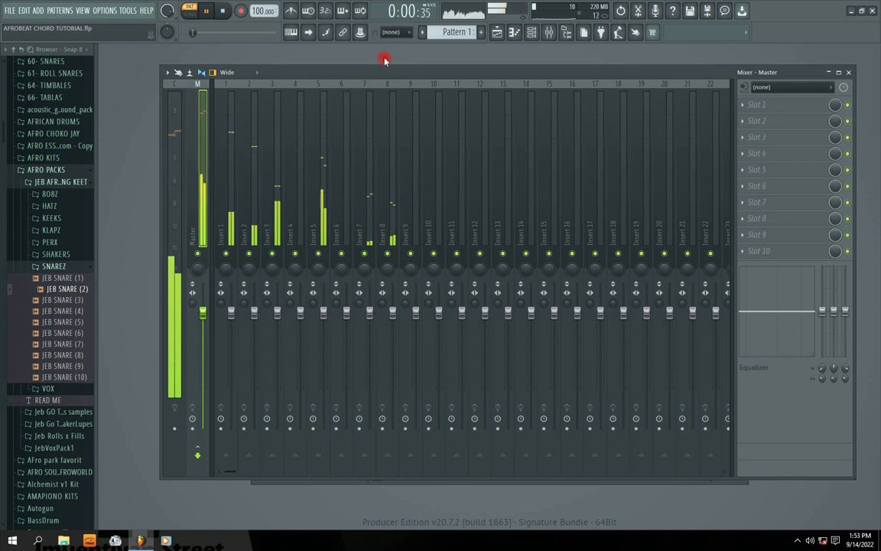
pyautogui.moveTo(378, 72); pyautogui.dragTo(378, 67)
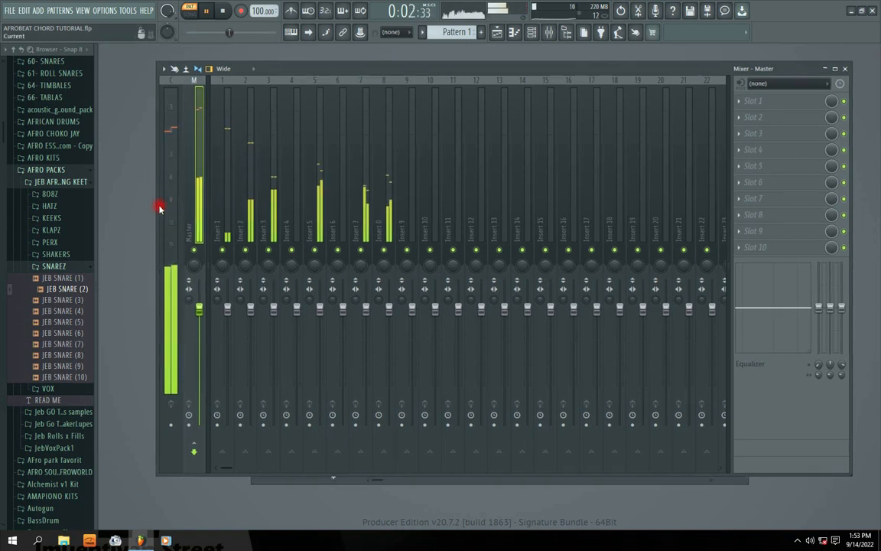
# Adjust the enlarged mixer's size and position, reducing its height slightly, and stop playback.
pyautogui.moveTo(158, 214); pyautogui.dragTo(143, 218)
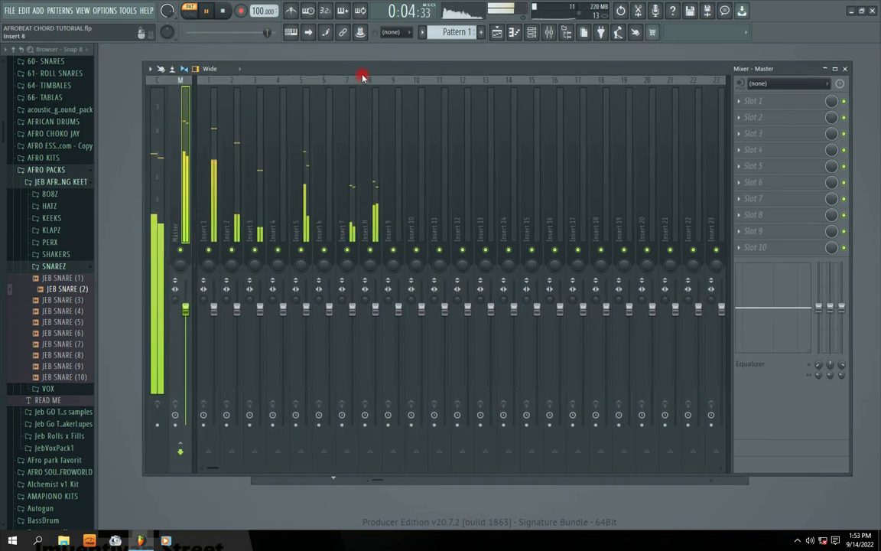
pyautogui.moveTo(362, 74); pyautogui.dragTo(373, 73)
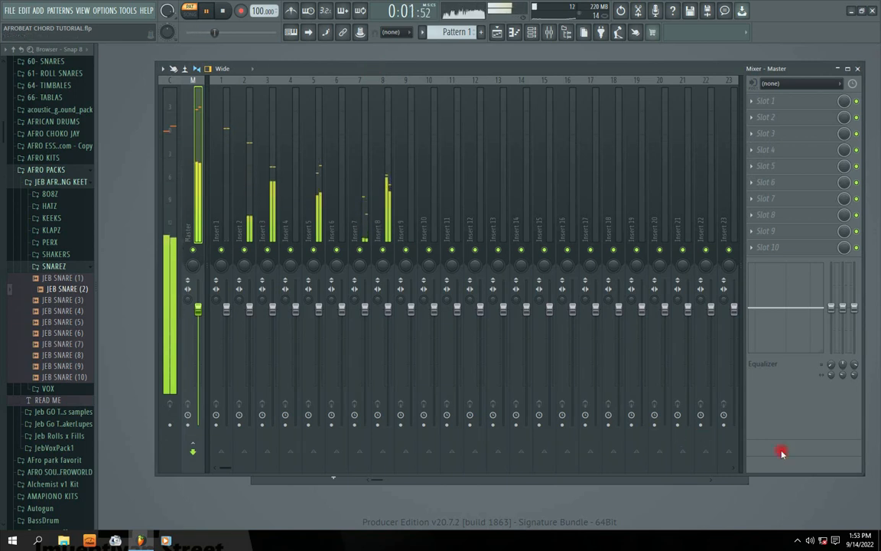
pyautogui.moveTo(865, 473); pyautogui.dragTo(850, 437)
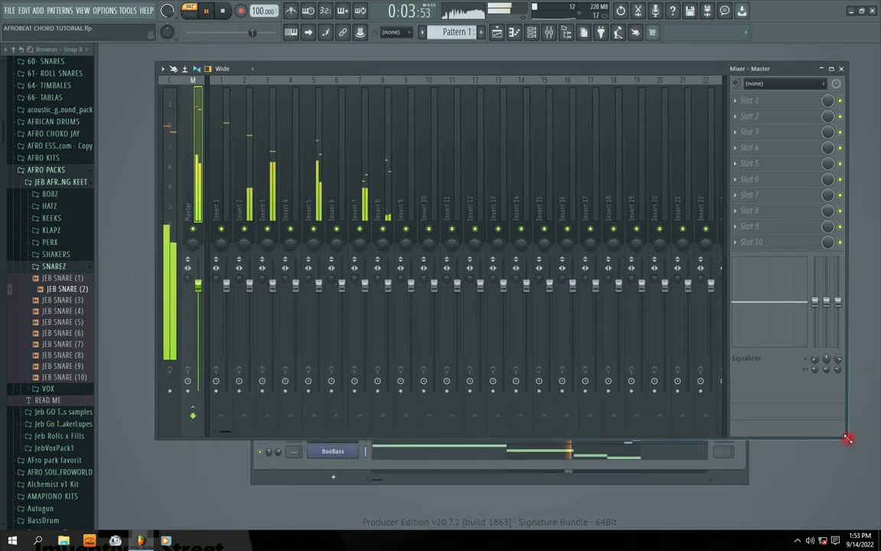
pyautogui.moveTo(380, 73); pyautogui.dragTo(383, 89)
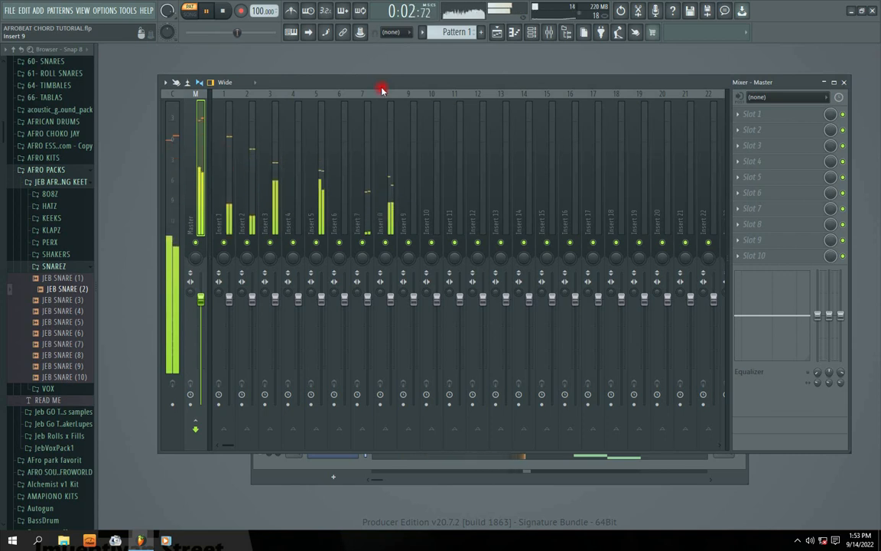
pyautogui.press('space')
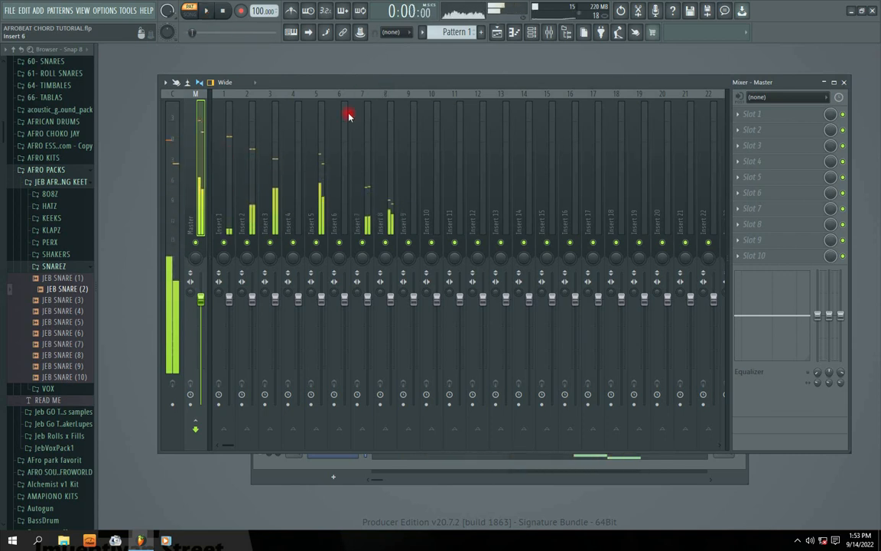
pyautogui.click(316, 85)
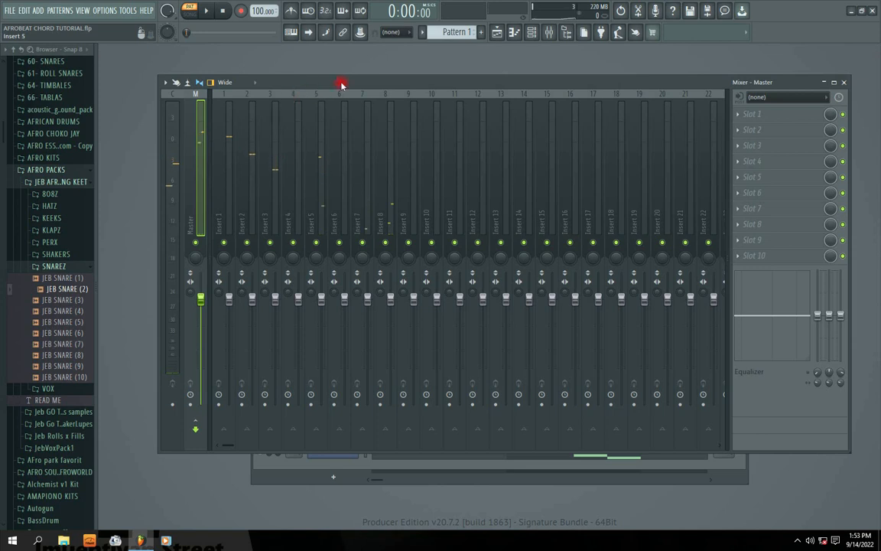
# Load Fruity Parametric EQ 2 into slot 1 of the master track and place its window over the middle of the mixer.
pyautogui.moveTo(341, 84)
pyautogui.mouseDown()
pyautogui.moveTo(336, 99)
pyautogui.moveTo(334, 89)
pyautogui.mouseUp()
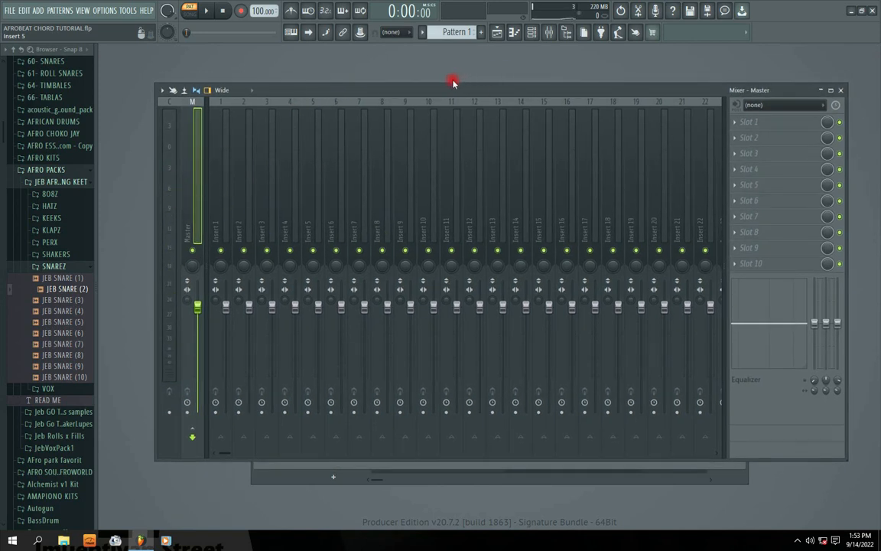
pyautogui.click(746, 122)
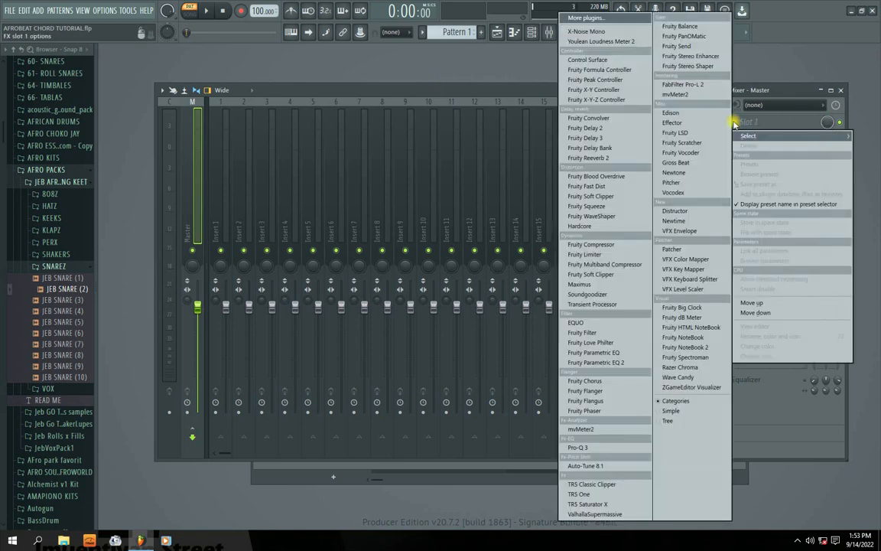
pyautogui.click(620, 356)
pyautogui.moveTo(278, 127); pyautogui.dragTo(412, 141)
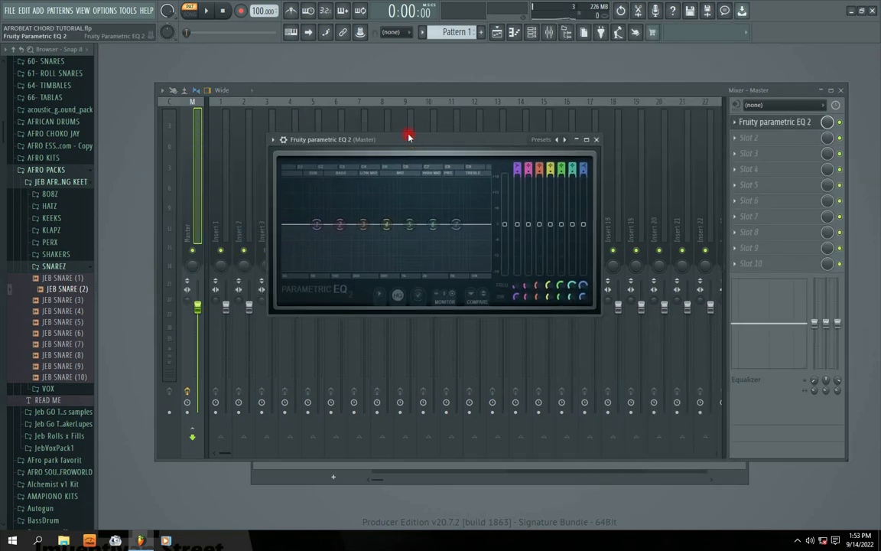
# Play Pattern 1 to view the master signal's spectrum in the EQ, and point out the first band.
pyautogui.press('space')
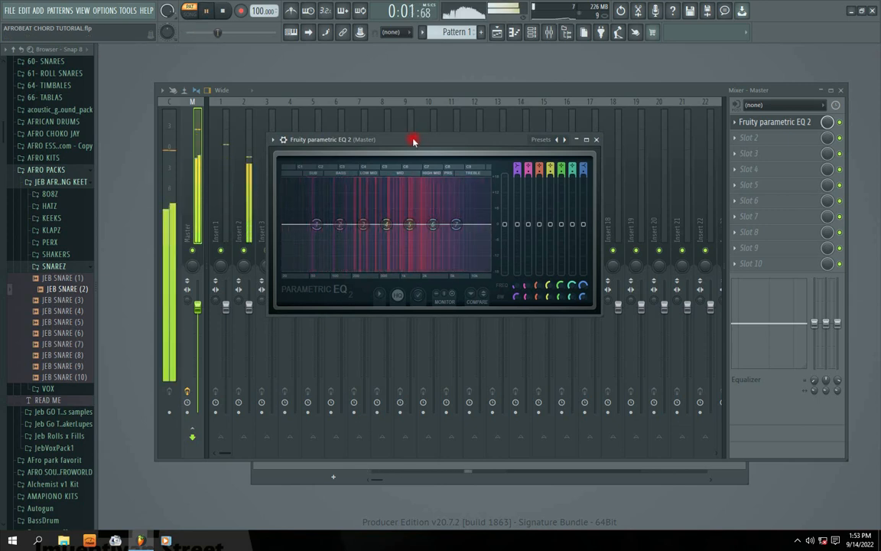
pyautogui.press('space')
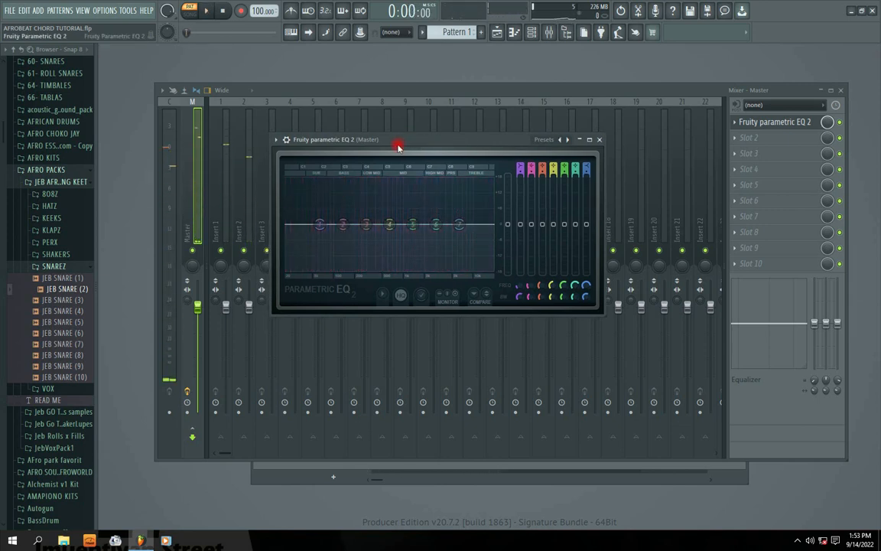
pyautogui.moveTo(392, 143); pyautogui.dragTo(425, 138)
pyautogui.moveTo(351, 222)
pyautogui.mouseDown()
pyautogui.moveTo(328, 277)
pyautogui.moveTo(351, 222)
pyautogui.mouseUp()
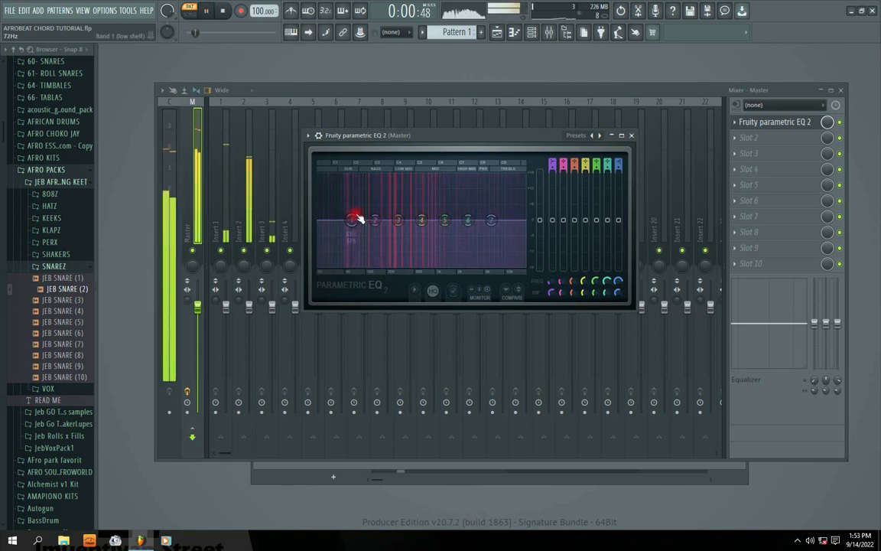
# Apply the 20Hz + 18kHz cut preset, raise the high-pass band slightly while Pattern 1 plays, and close the EQ.
pyautogui.click(603, 136)
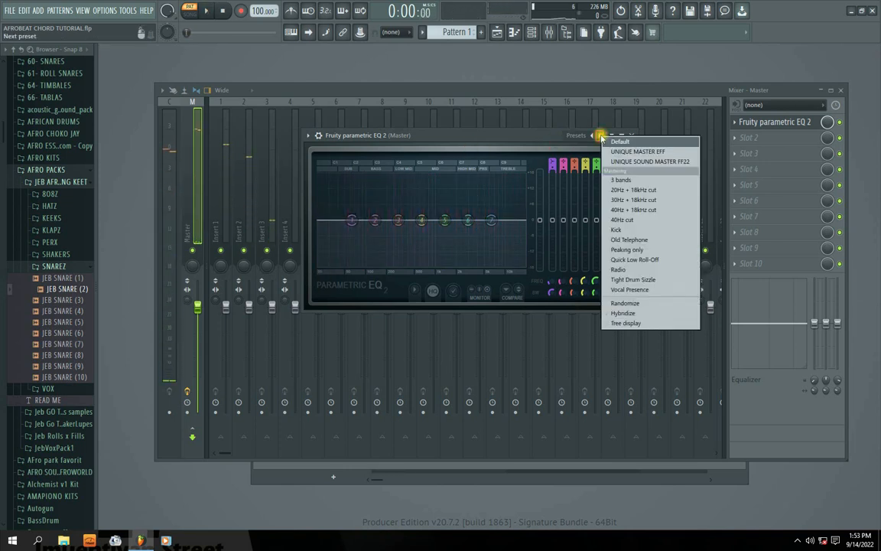
pyautogui.click(642, 191)
pyautogui.press('space')
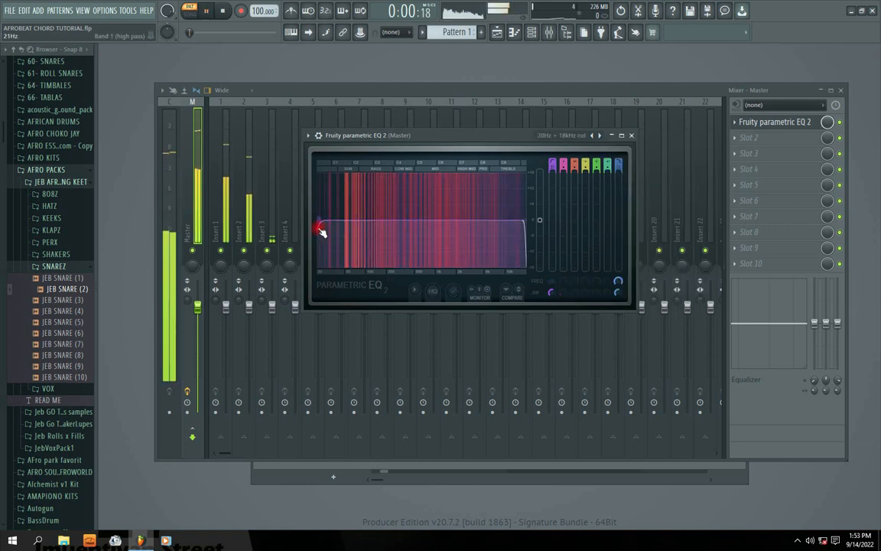
pyautogui.moveTo(321, 220); pyautogui.dragTo(326, 222)
pyautogui.press('space')
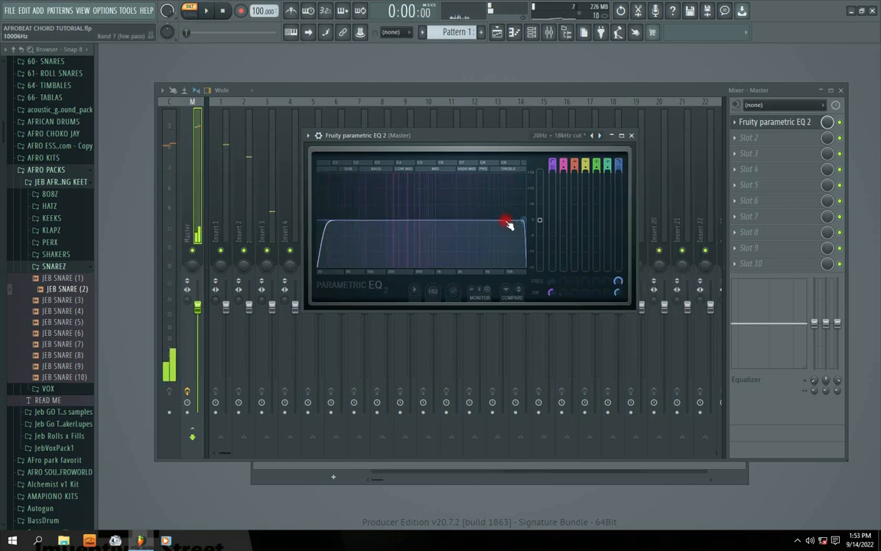
pyautogui.click(633, 135)
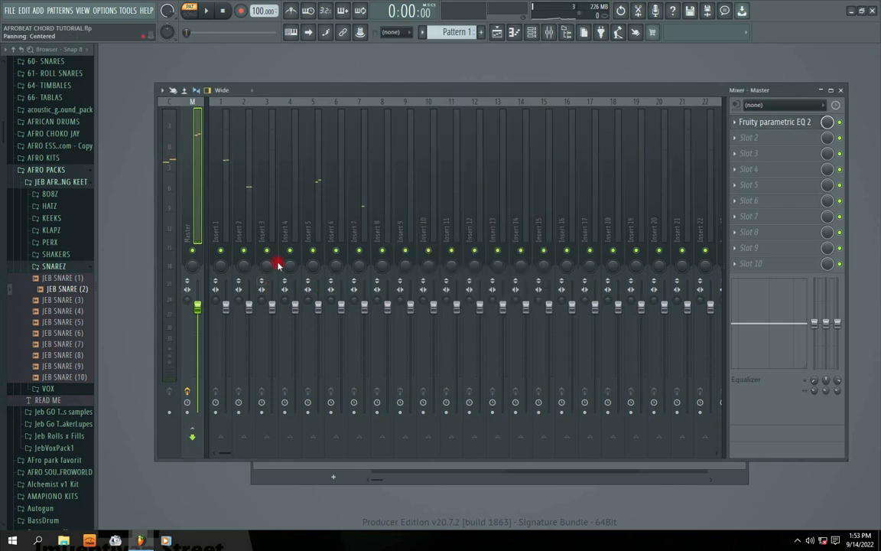
# Play Pattern 1 with insert track 5 selected to watch the mixer levels, and stop playback.
pyautogui.press('space')
pyautogui.click(314, 230)
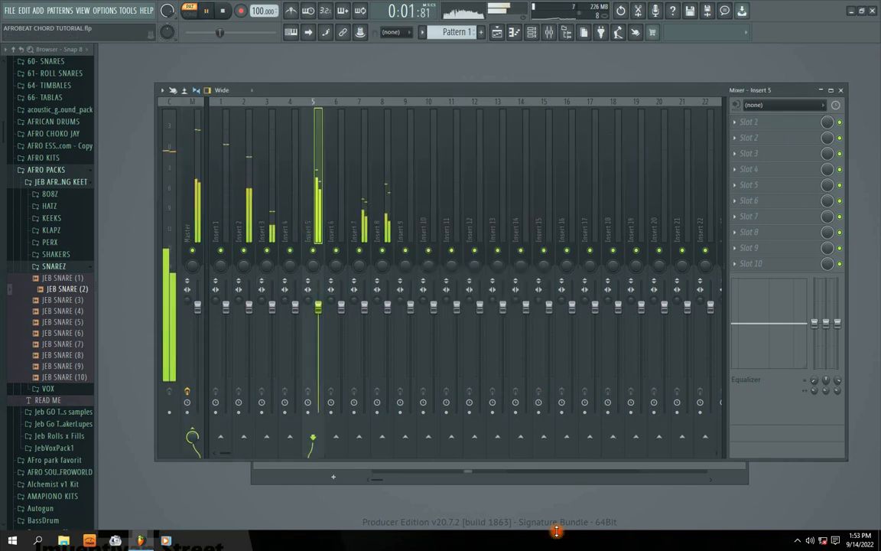
pyautogui.press('space')
pyautogui.click(798, 542)
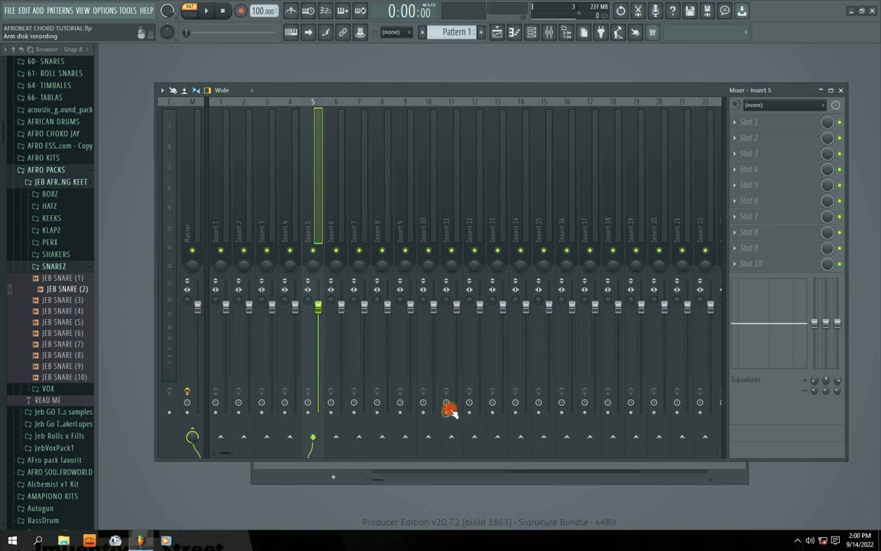
# Reopen the EQ on the master track and examine its high-pass and low-pass cuts.
pyautogui.click(190, 183)
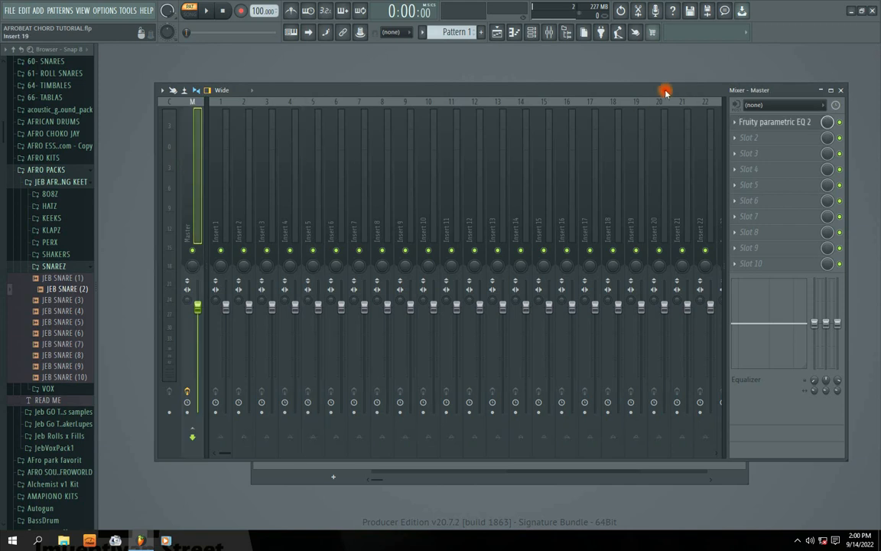
pyautogui.click(777, 121)
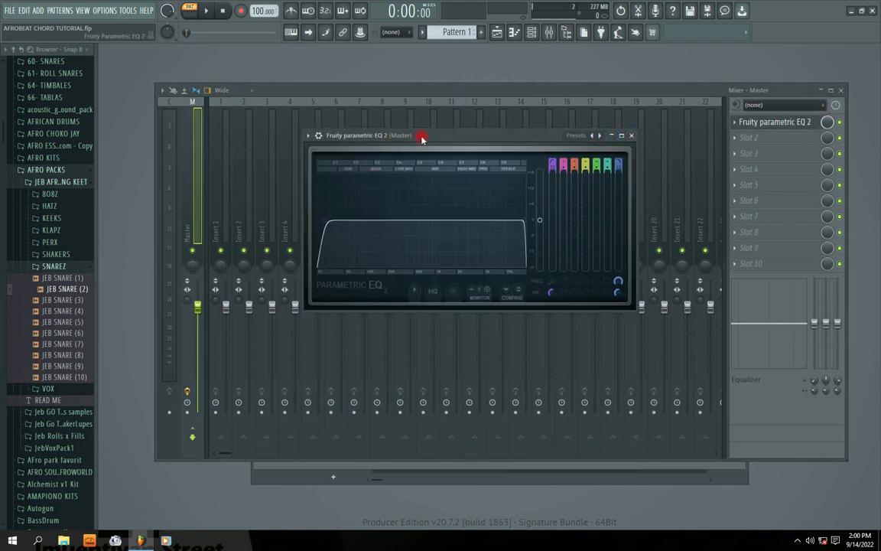
pyautogui.moveTo(423, 138); pyautogui.dragTo(418, 137)
pyautogui.moveTo(324, 227)
pyautogui.mouseDown()
pyautogui.moveTo(348, 202)
pyautogui.moveTo(335, 230)
pyautogui.moveTo(321, 222)
pyautogui.mouseUp()
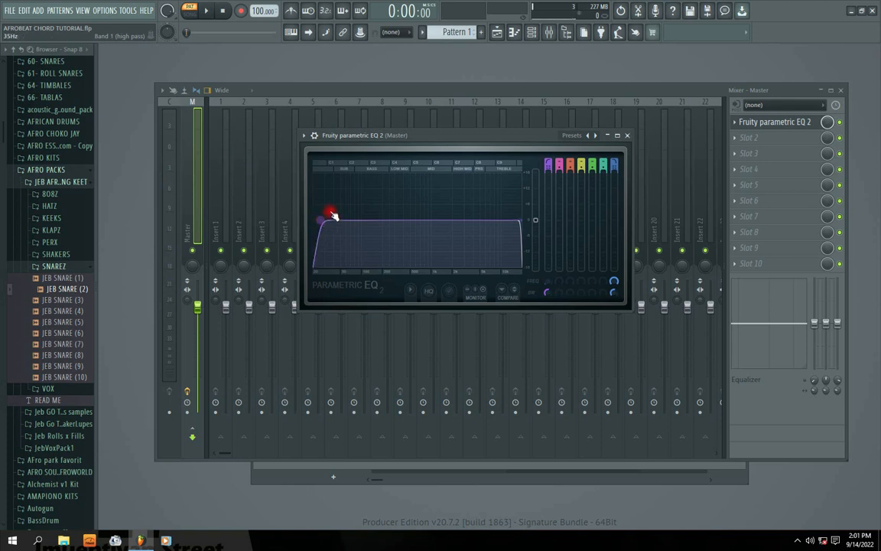
pyautogui.moveTo(391, 135); pyautogui.dragTo(400, 130)
pyautogui.click(523, 230)
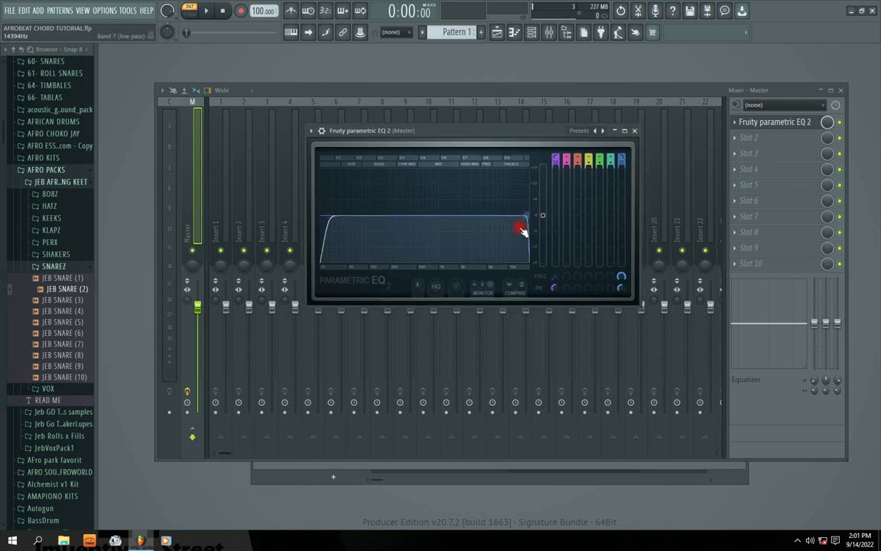
pyautogui.moveTo(523, 229); pyautogui.dragTo(531, 220)
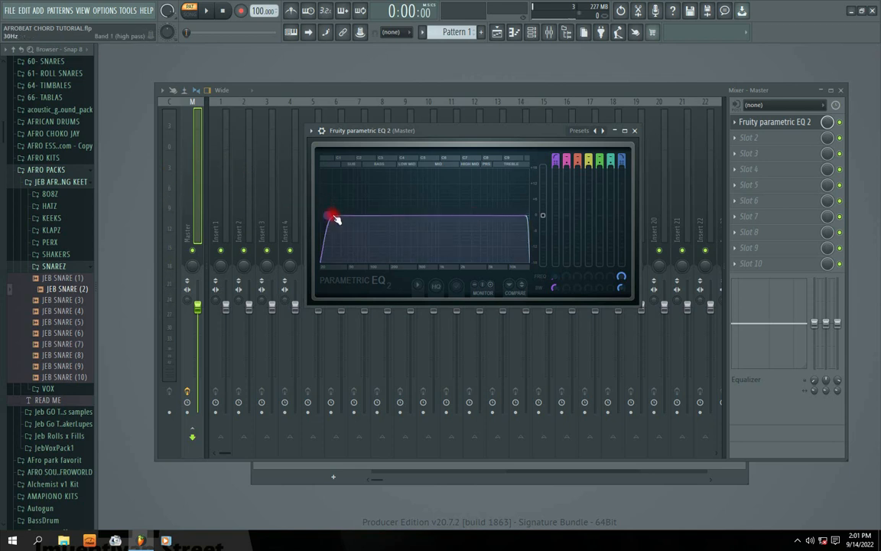
# Play Pattern 1 through the master EQ, close the EQ window, and stop playback.
pyautogui.press('space')
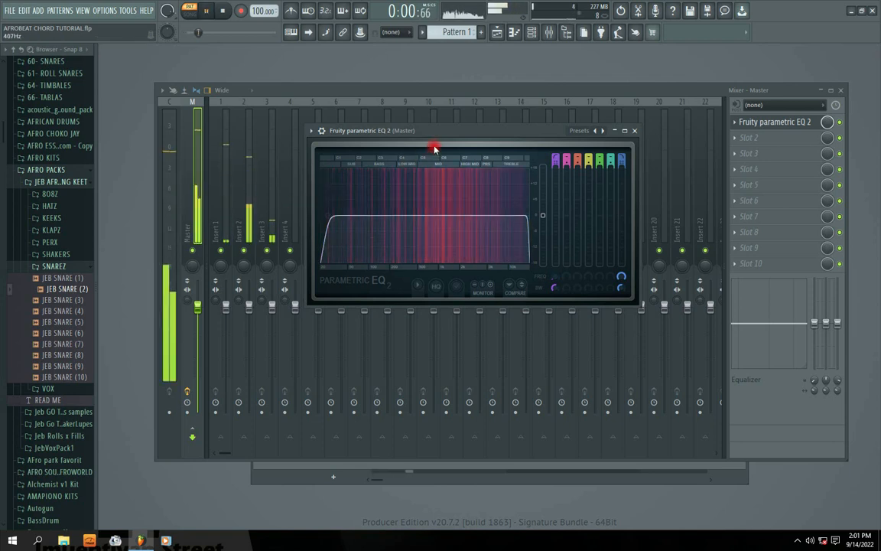
pyautogui.moveTo(433, 132); pyautogui.dragTo(441, 179)
pyautogui.click(633, 176)
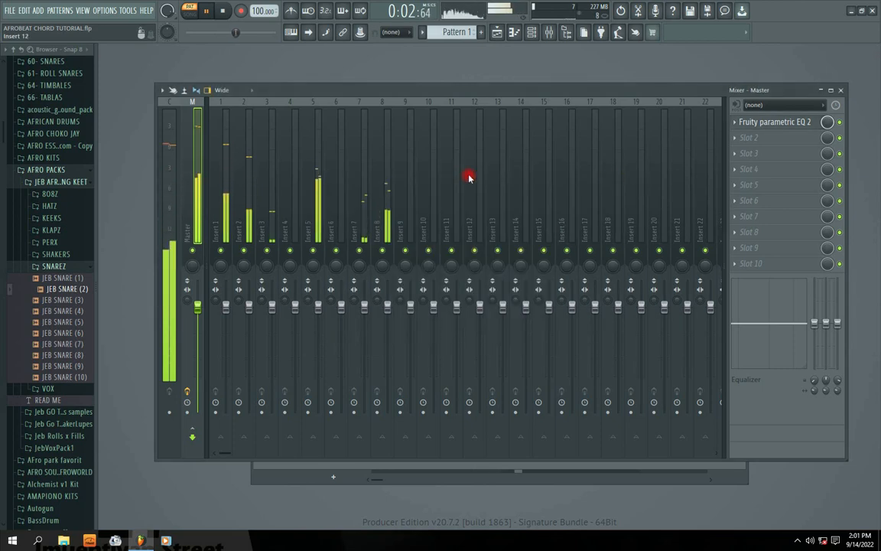
pyautogui.press('space')
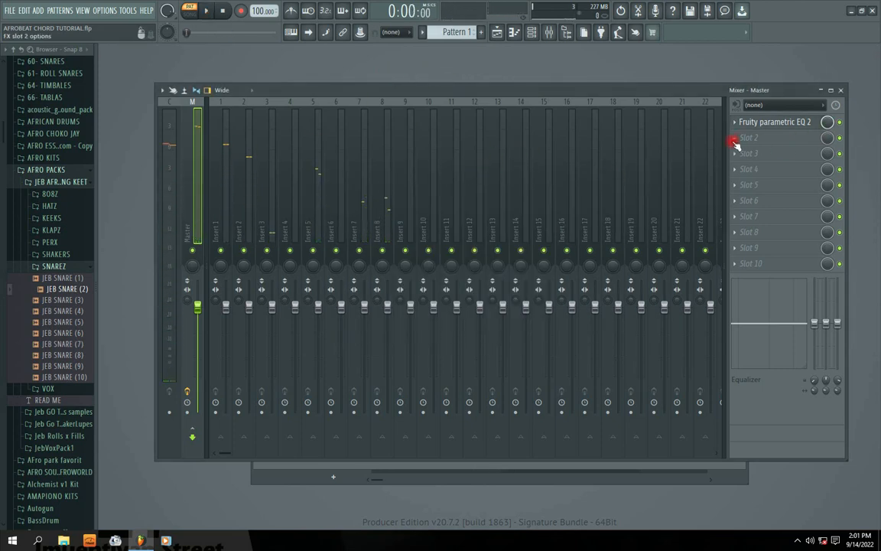
# Load Fruity Limiter into slot 2 of the master track, switch it to COMP mode, and reposition its window over the mixer.
pyautogui.click(736, 142)
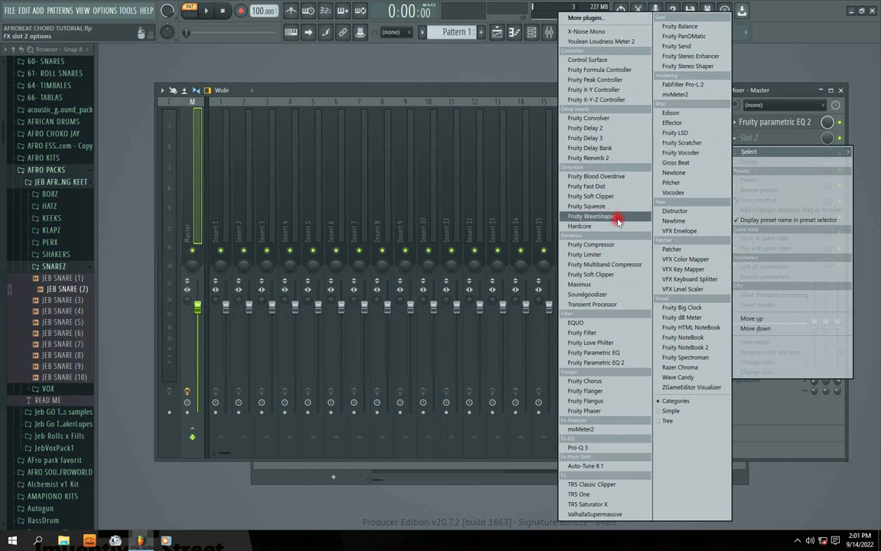
pyautogui.click(594, 255)
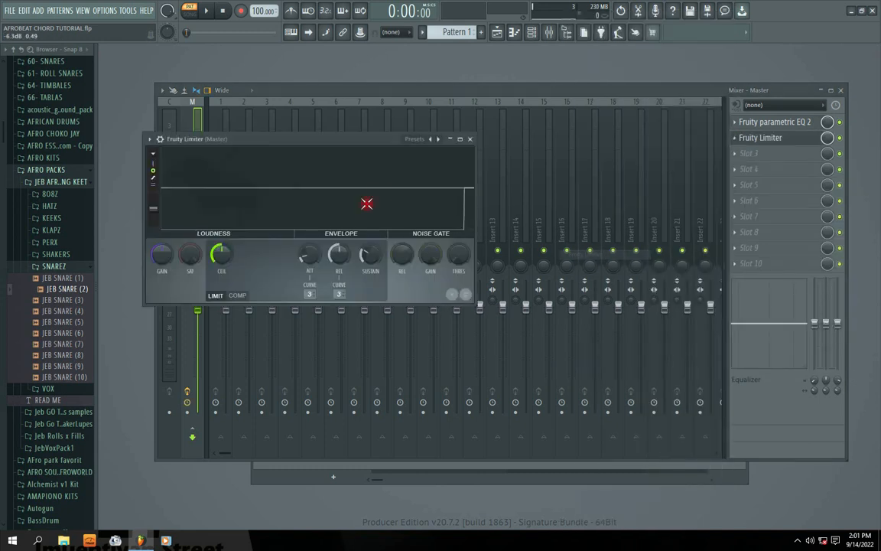
pyautogui.moveTo(327, 142); pyautogui.dragTo(428, 181)
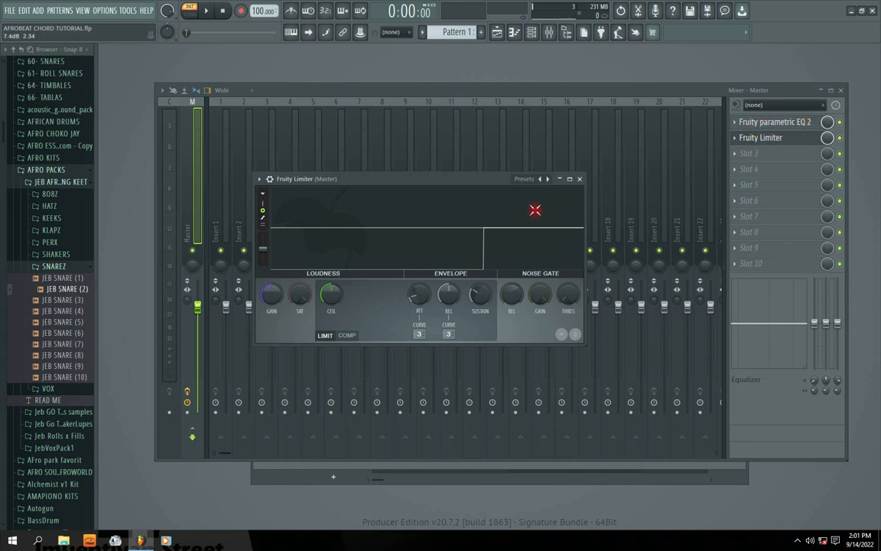
pyautogui.click(347, 336)
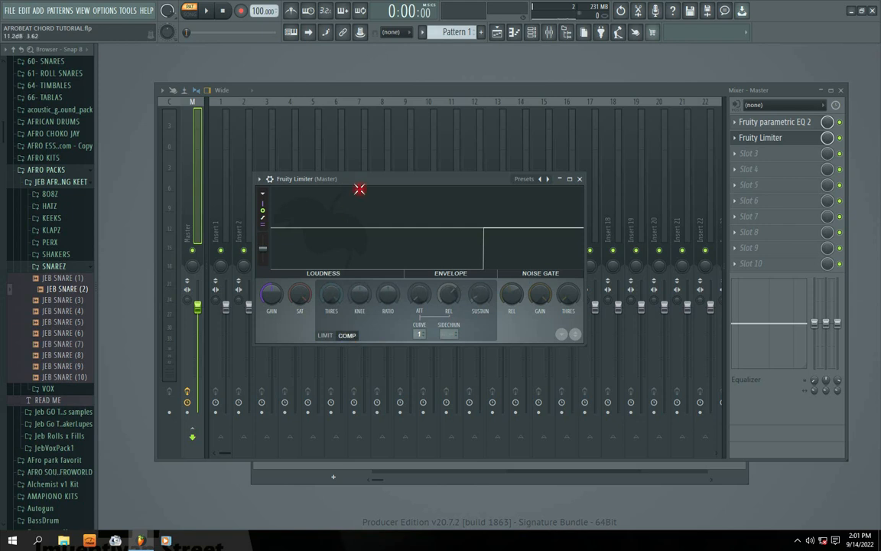
pyautogui.moveTo(359, 179); pyautogui.dragTo(455, 172)
pyautogui.click(419, 329)
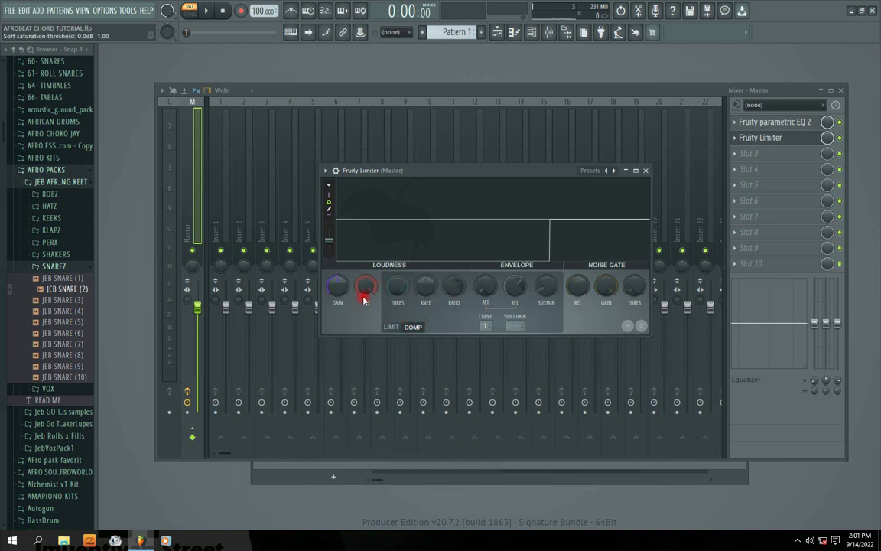
# Lower the limiter's compressor threshold to about -12.5 dB while Pattern 1 plays, and replay briefly to inspect the compression.
pyautogui.press('space')
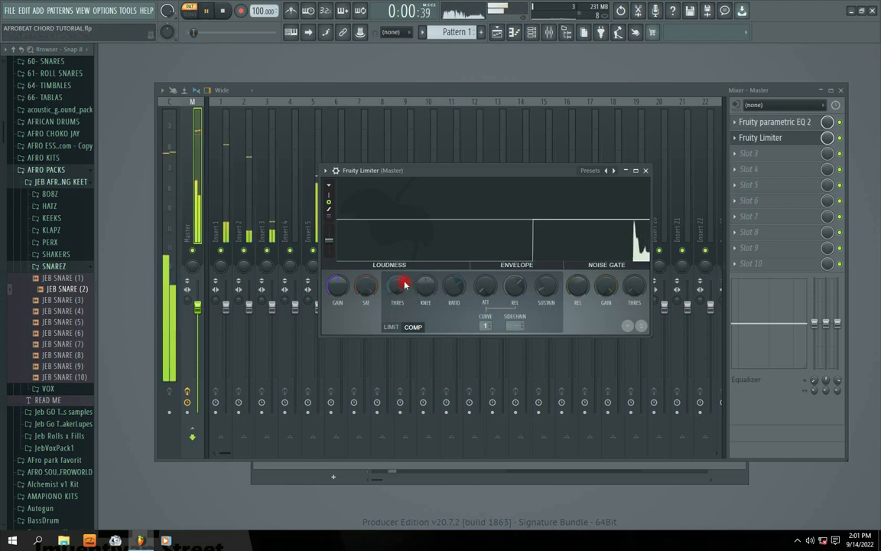
pyautogui.moveTo(405, 286)
pyautogui.mouseDown()
pyautogui.moveTo(405, 305)
pyautogui.moveTo(397, 285)
pyautogui.mouseUp()
pyautogui.press('space')
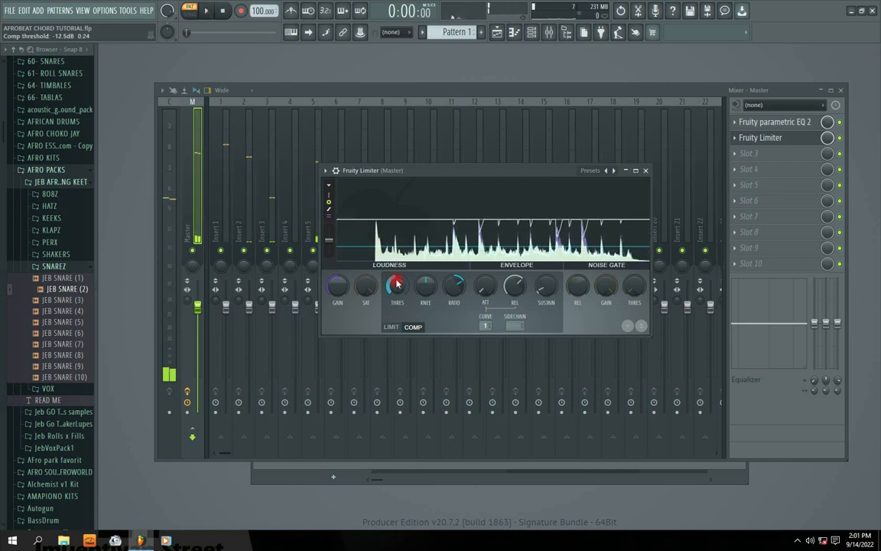
pyautogui.press('space')
pyautogui.click(499, 234)
pyautogui.press('space')
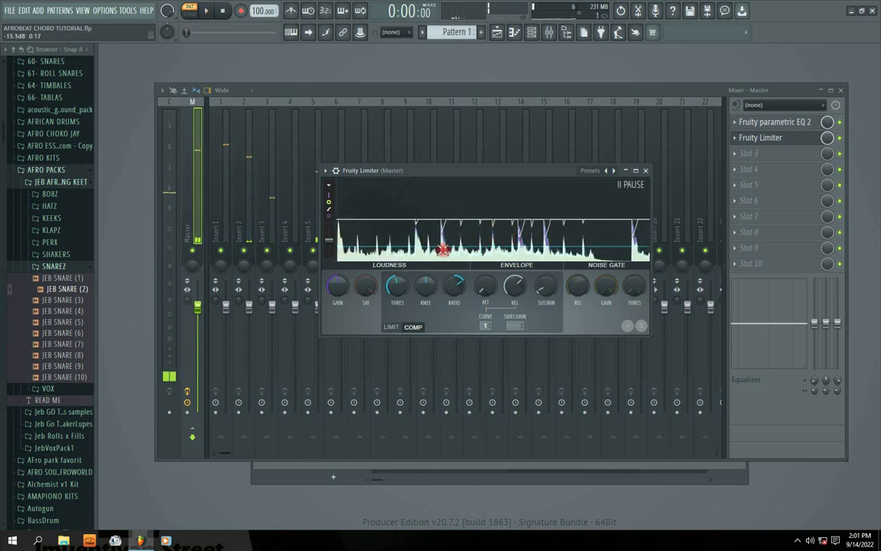
# Reset the compressor threshold and play Pattern 1 to compare the uncompressed waveform.
pyautogui.rightClick(399, 285)
pyautogui.click(421, 292)
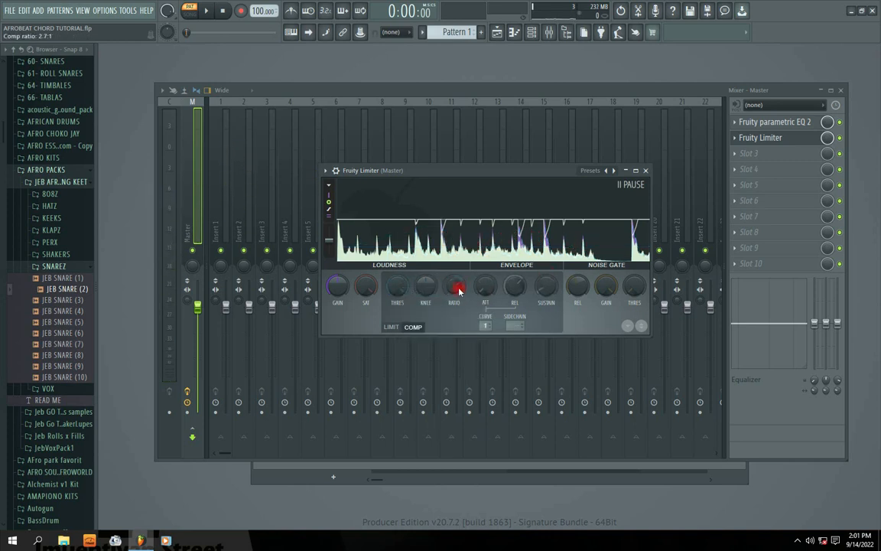
pyautogui.press('space')
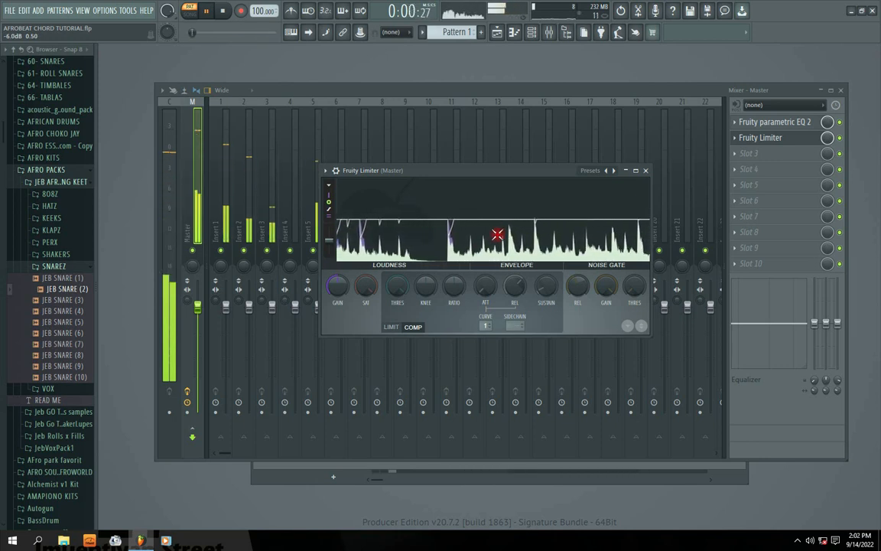
pyautogui.press('space')
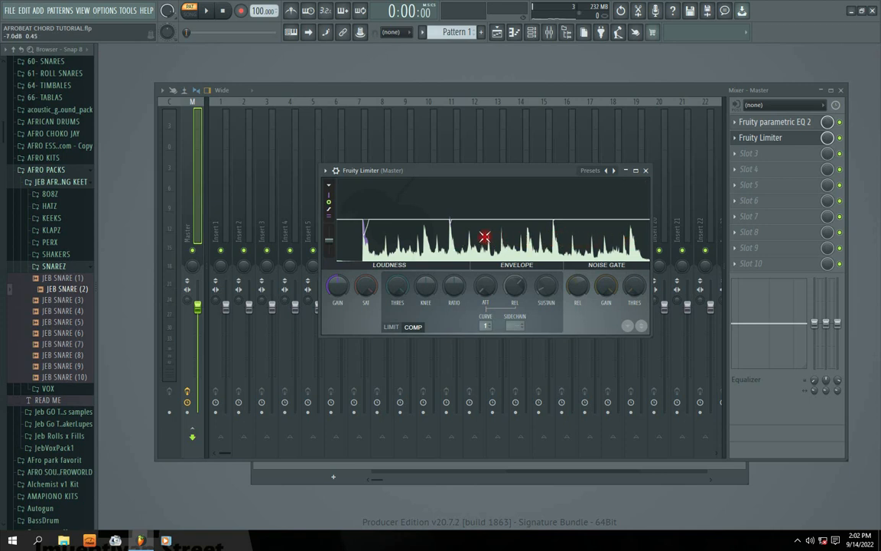
# Shift the Fruity Limiter window slightly, close it, and reopen it from slot 2 of the master track.
pyautogui.click(506, 195)
pyautogui.moveTo(481, 172); pyautogui.dragTo(451, 171)
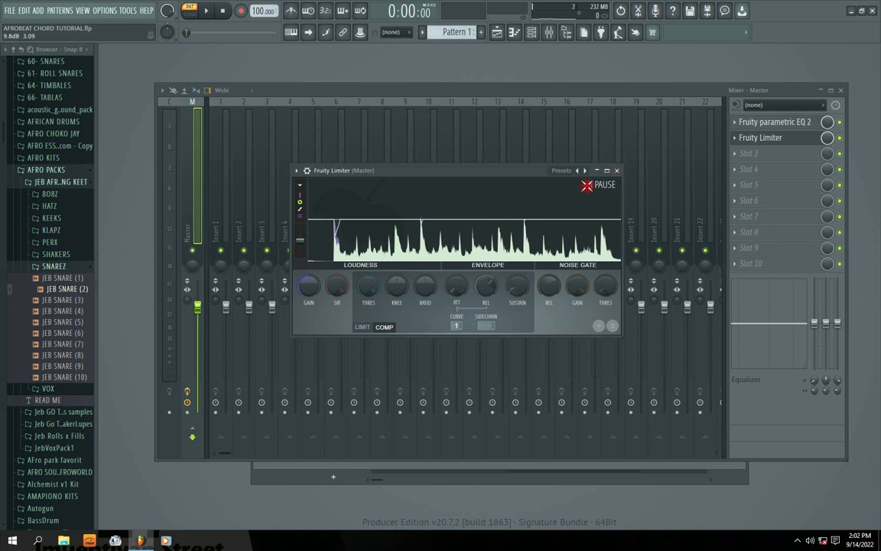
pyautogui.click(617, 170)
pyautogui.click(761, 138)
# Lower the compressor threshold to about -14.3 dB and play Pattern 1 to observe the compression on the master.
pyautogui.press('space')
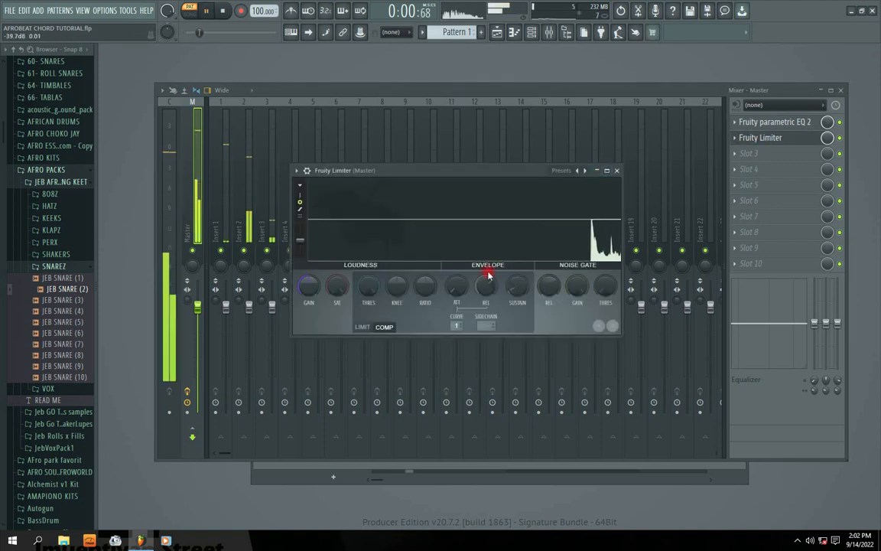
pyautogui.press('space')
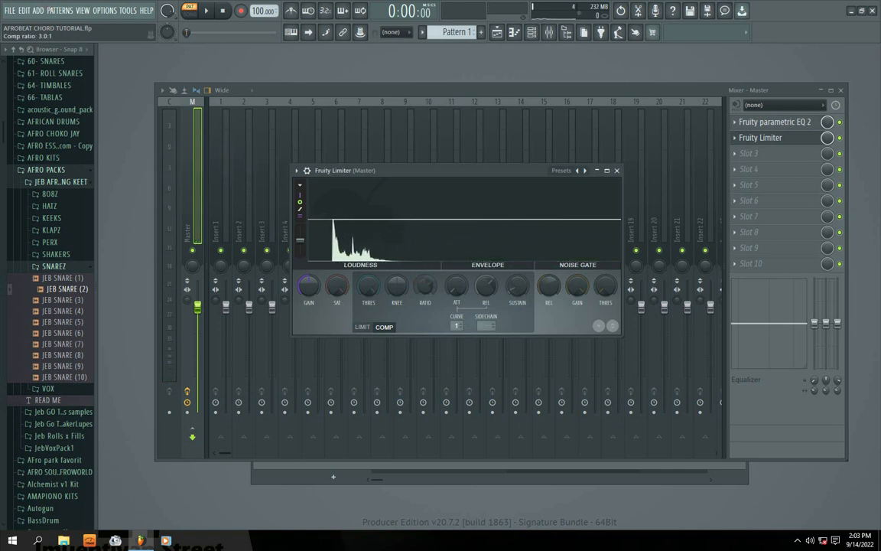
pyautogui.moveTo(364, 280)
pyautogui.mouseDown()
pyautogui.moveTo(366, 303)
pyautogui.moveTo(370, 293)
pyautogui.mouseUp()
pyautogui.press('space')
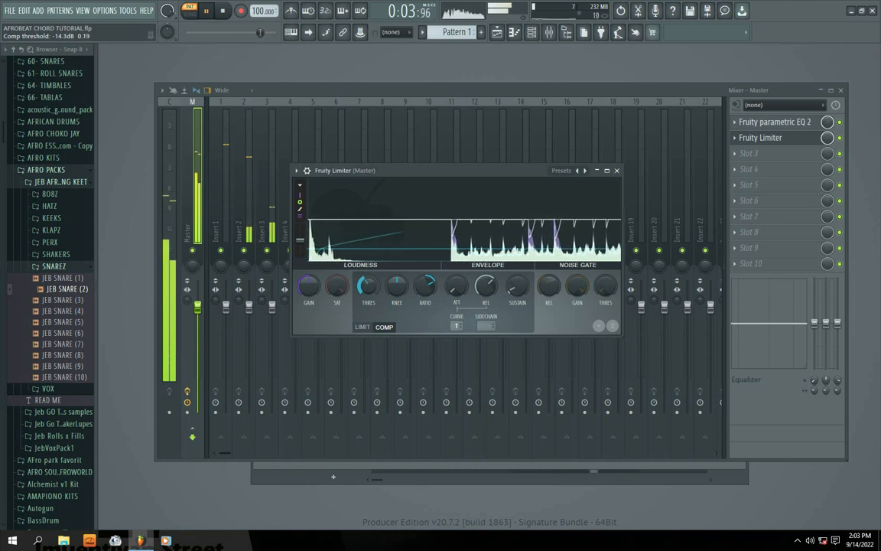
# Raise the slot 2 limiter's compressor threshold to about -11.2 dB and set its envelope curve to 6 while replaying Pattern 1.
pyautogui.moveTo(368, 291); pyautogui.dragTo(368, 286)
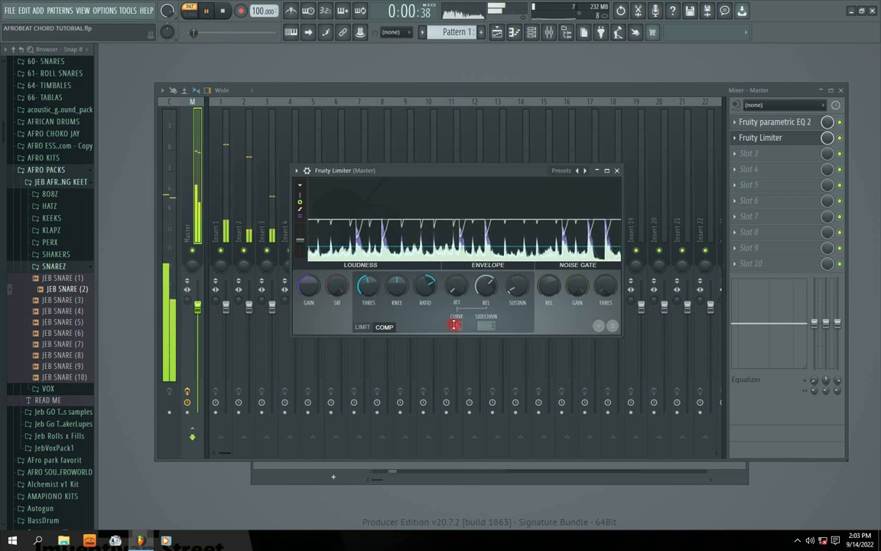
pyautogui.press('space')
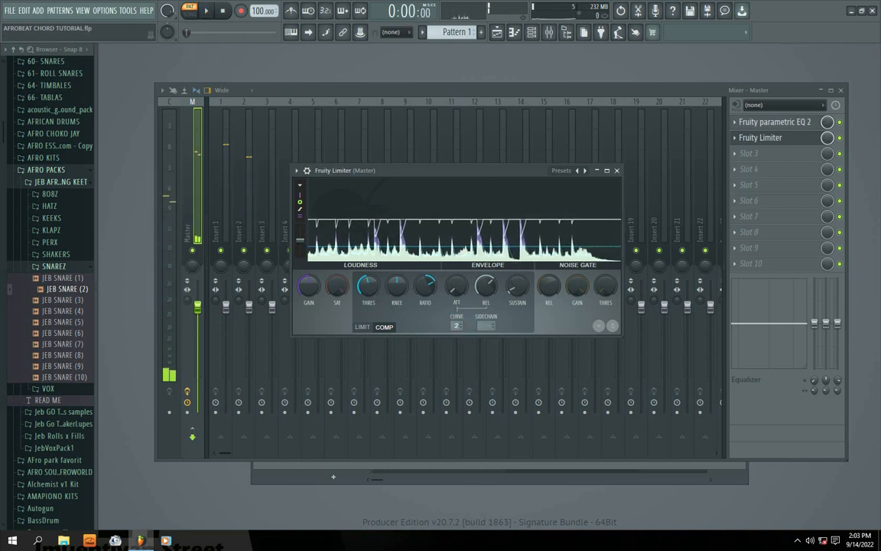
pyautogui.press('space')
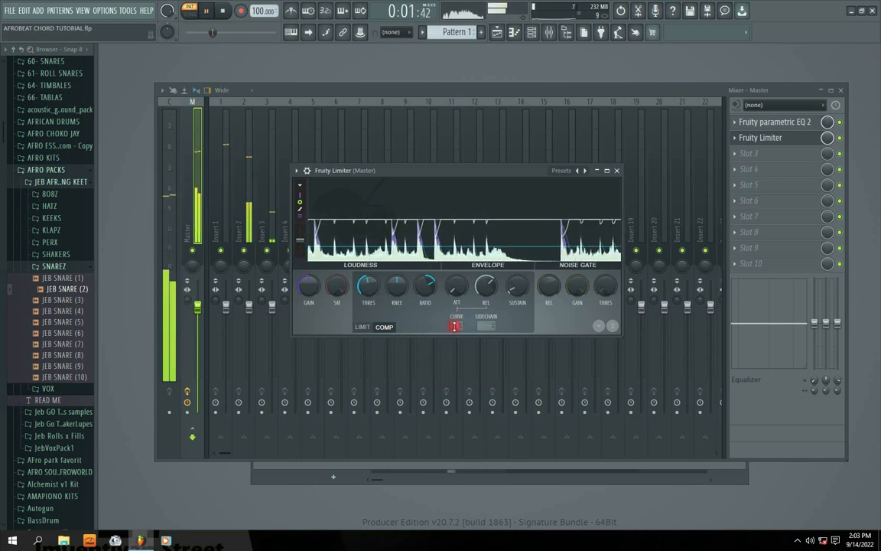
pyautogui.moveTo(454, 325)
pyautogui.mouseDown()
pyautogui.moveTo(454, 313)
pyautogui.moveTo(455, 338)
pyautogui.moveTo(454, 312)
pyautogui.mouseUp()
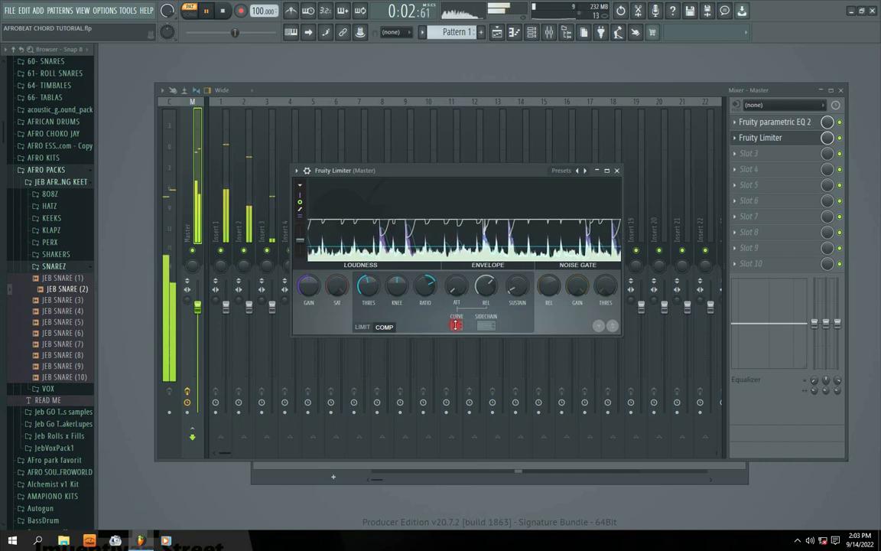
pyautogui.moveTo(368, 286); pyautogui.dragTo(368, 279)
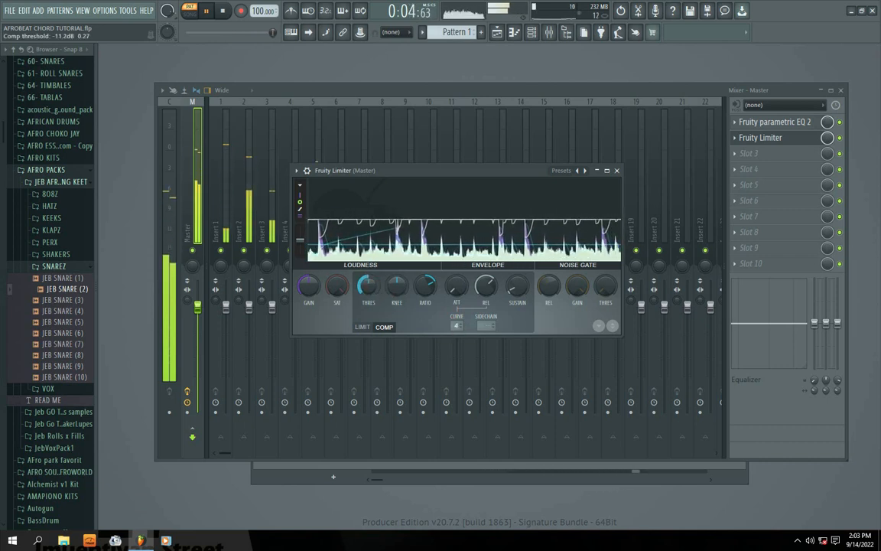
pyautogui.moveTo(458, 326); pyautogui.dragTo(458, 314)
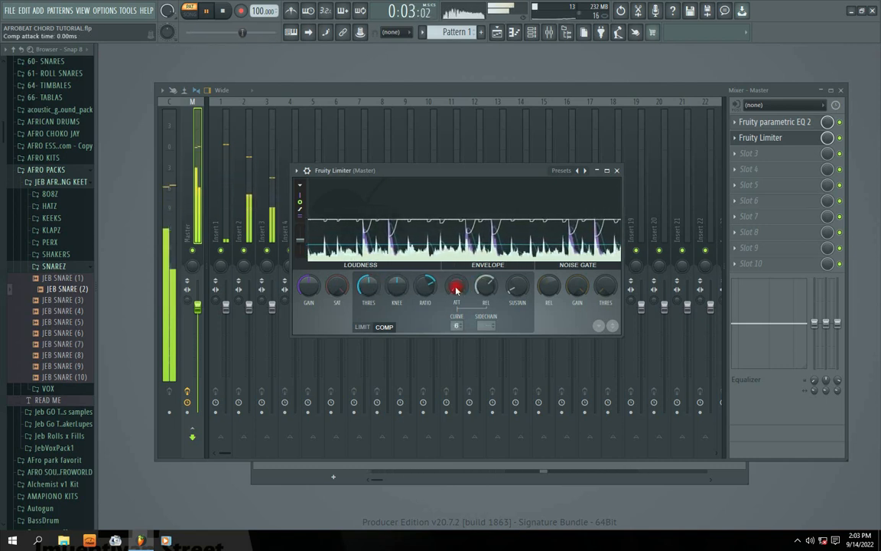
# Shorten the compressor's release time and lower its threshold to about -14.6 dB while Pattern 1 plays.
pyautogui.moveTo(457, 286); pyautogui.dragTo(457, 259)
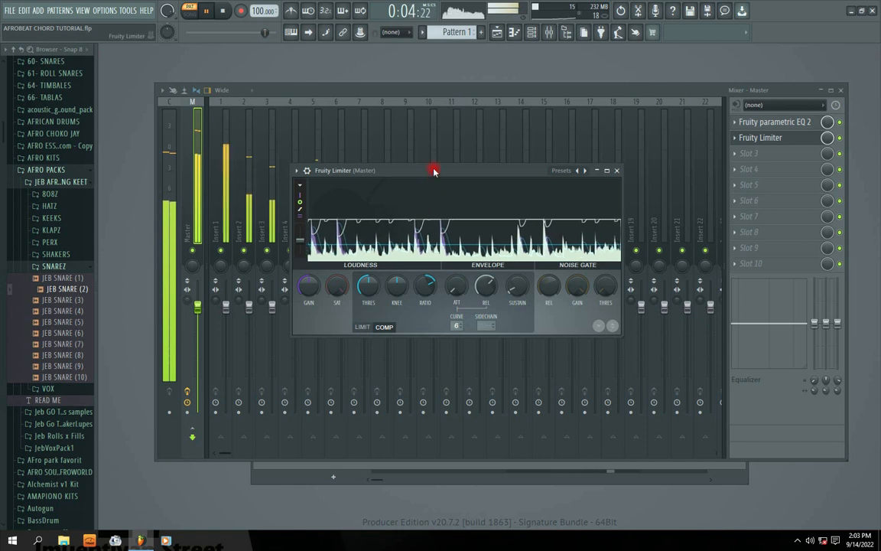
pyautogui.moveTo(433, 171); pyautogui.dragTo(429, 183)
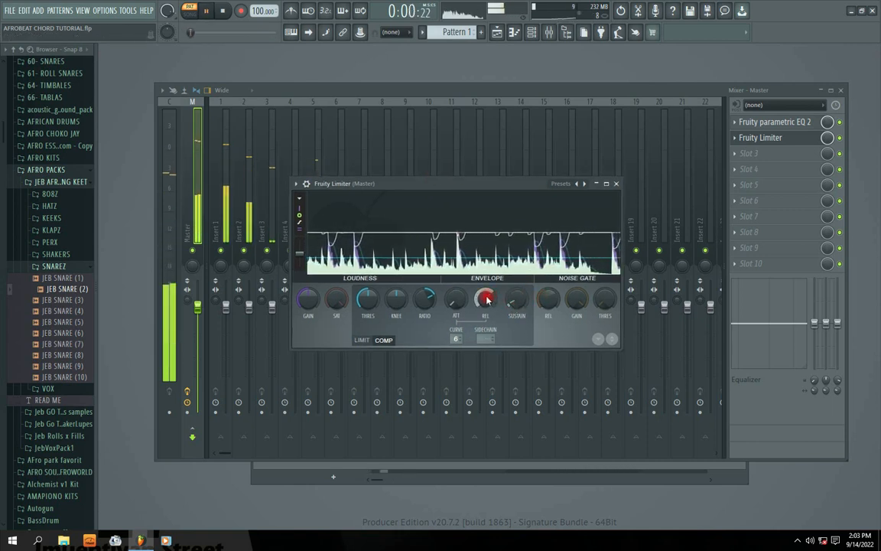
pyautogui.moveTo(487, 299); pyautogui.dragTo(488, 325)
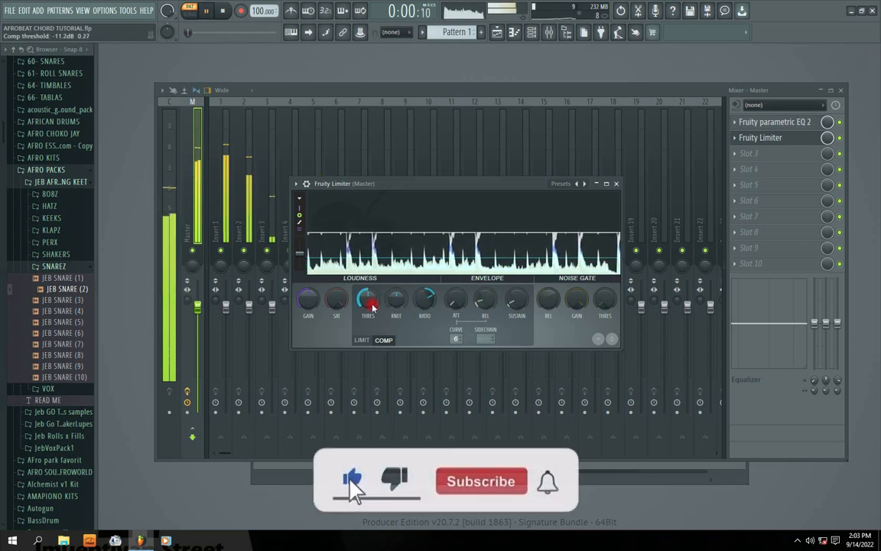
pyautogui.moveTo(368, 299); pyautogui.dragTo(368, 303)
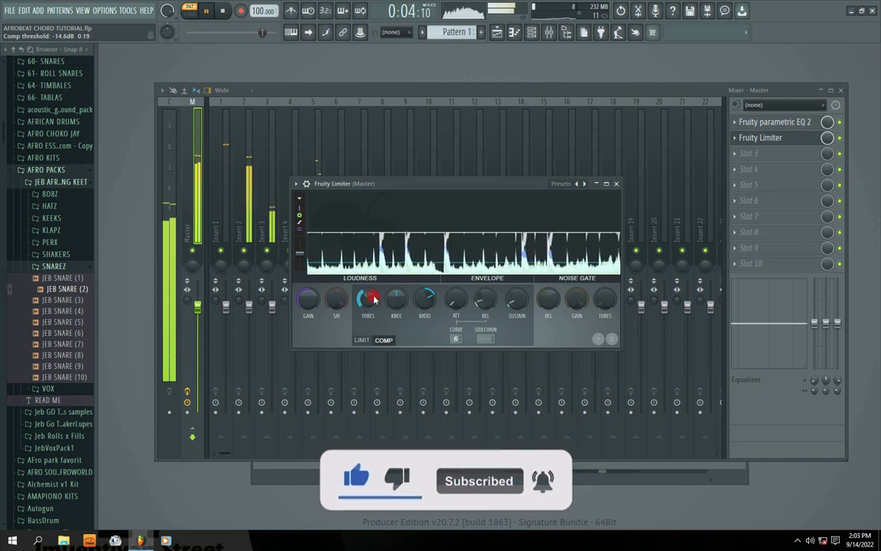
# Sweep the compressor's release time up and back down to a short value while Pattern 1 plays.
pyautogui.moveTo(479, 301); pyautogui.dragTo(485, 298)
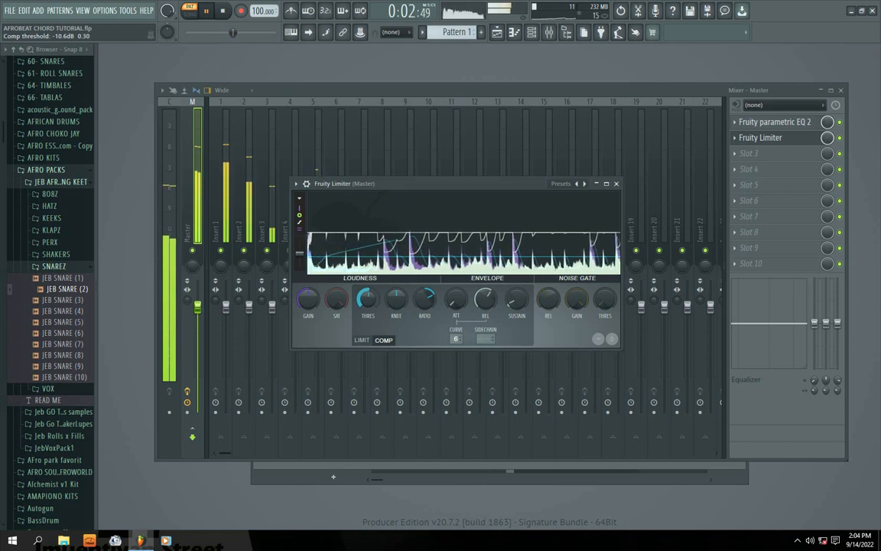
pyautogui.moveTo(485, 300); pyautogui.dragTo(485, 313)
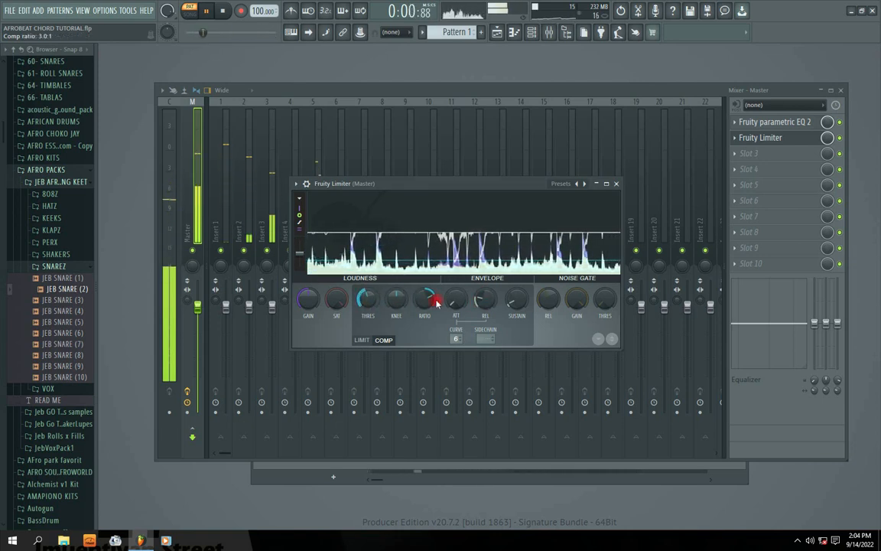
pyautogui.moveTo(486, 300); pyautogui.dragTo(485, 318)
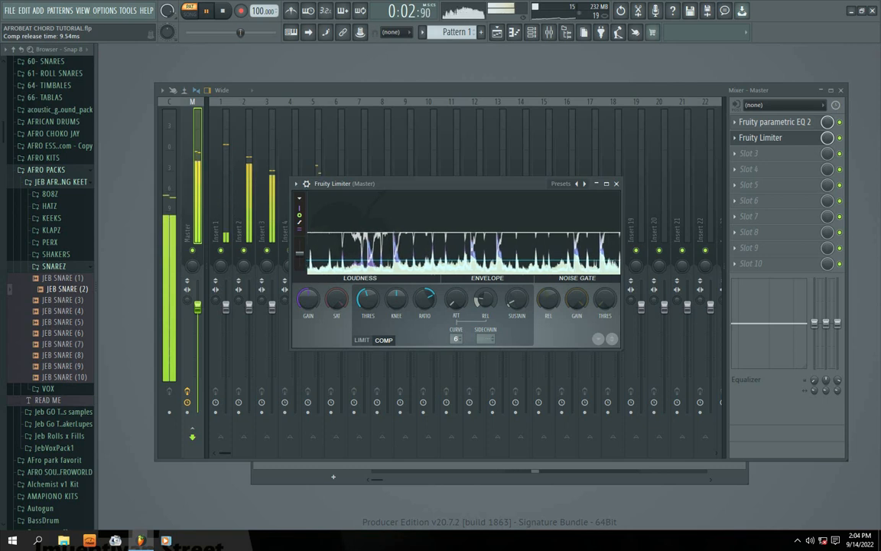
pyautogui.moveTo(485, 318); pyautogui.dragTo(485, 320)
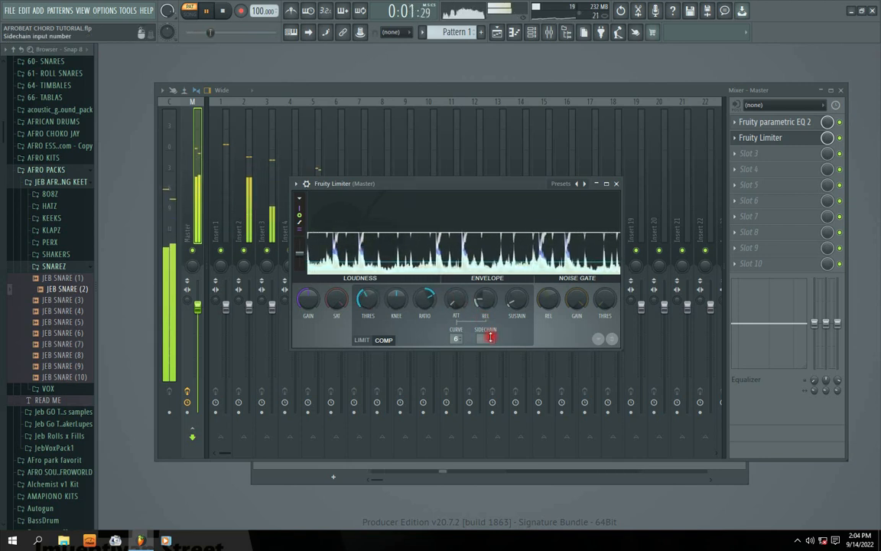
# Bypass and re-enable the slot 2 Fruity Limiter to compare its effect, and check its window before closing it.
pyautogui.click(840, 139)
pyautogui.click(840, 139)
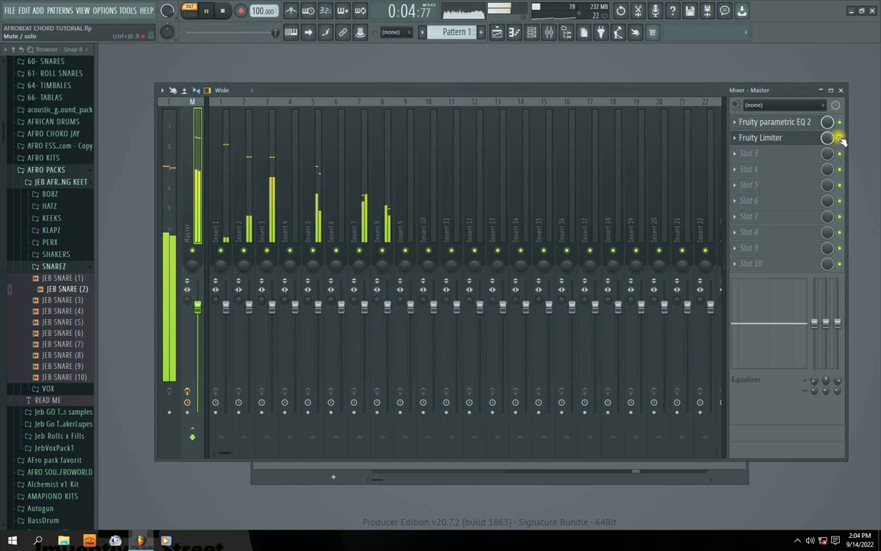
pyautogui.click(740, 138)
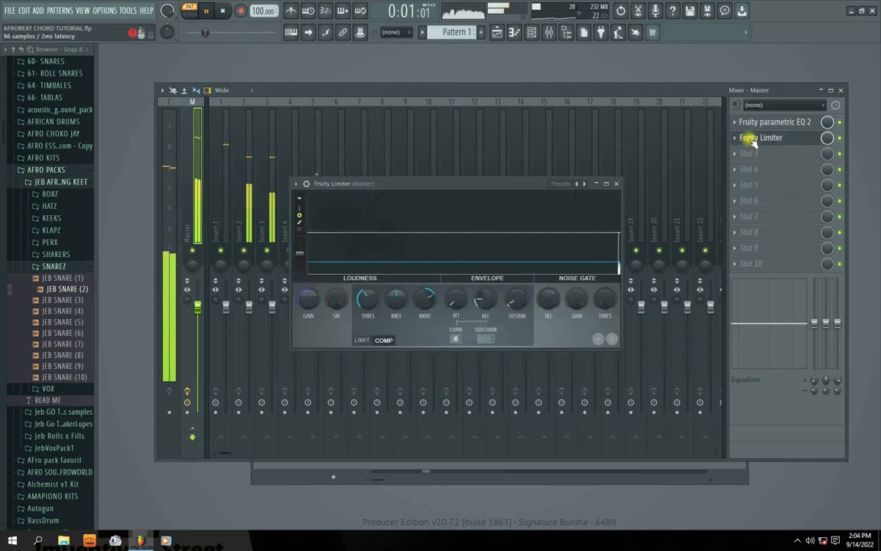
pyautogui.click(617, 184)
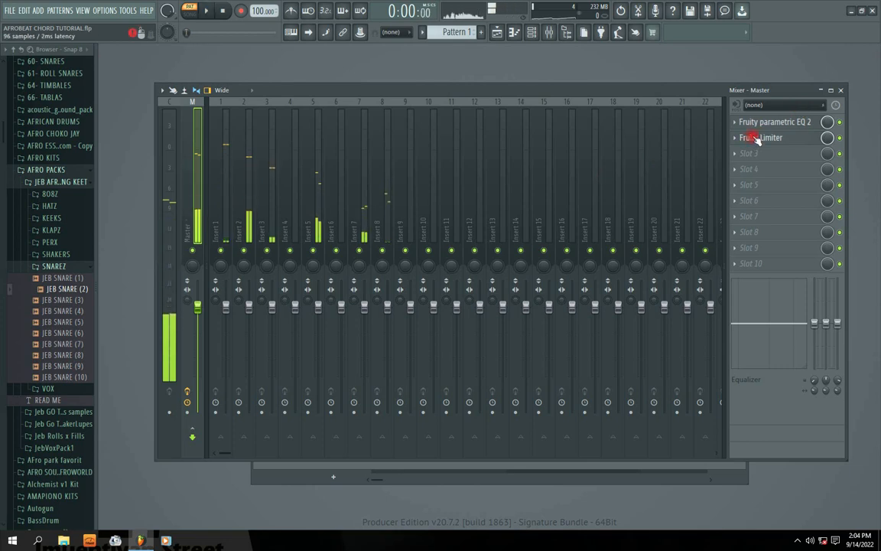
pyautogui.click(746, 137)
pyautogui.click(616, 183)
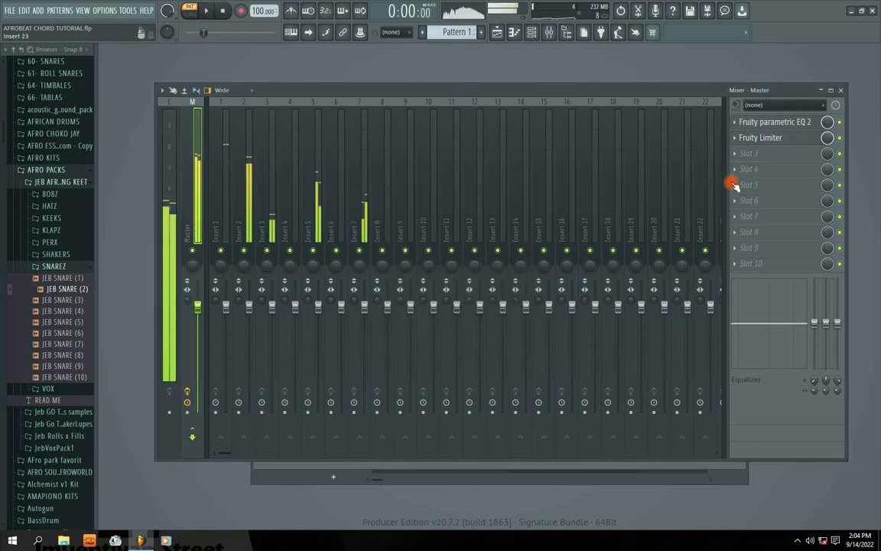
# Load a second Fruity Limiter into slot 3 of the master track and play Pattern 1 to inspect its waveform.
pyautogui.click(736, 155)
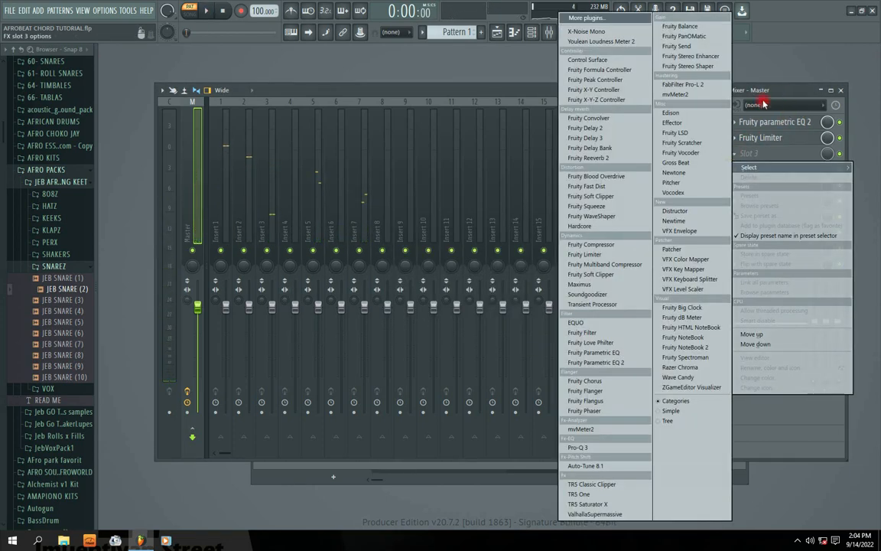
pyautogui.click(585, 255)
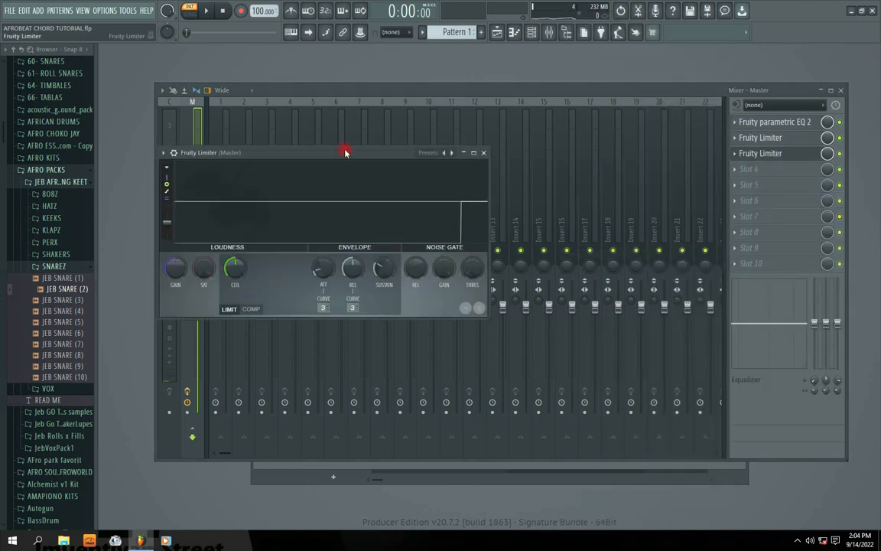
pyautogui.moveTo(306, 151); pyautogui.dragTo(435, 173)
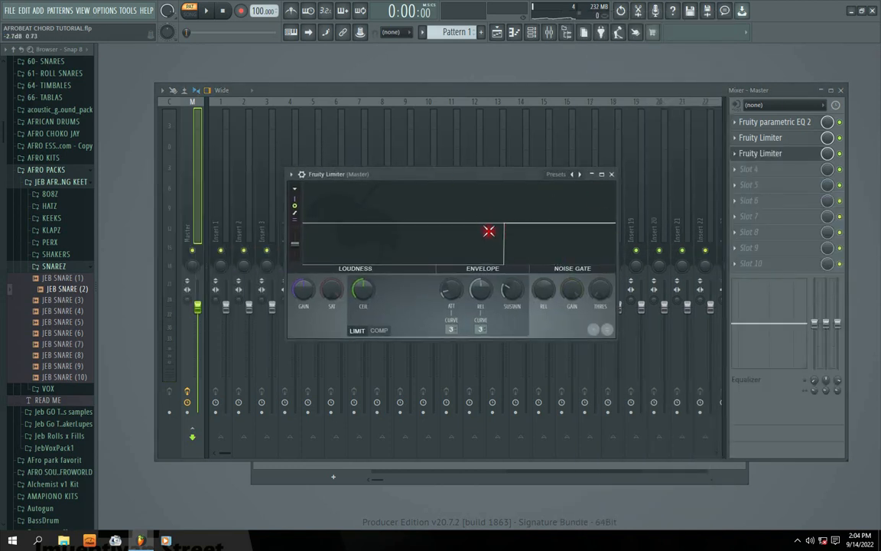
pyautogui.press('space')
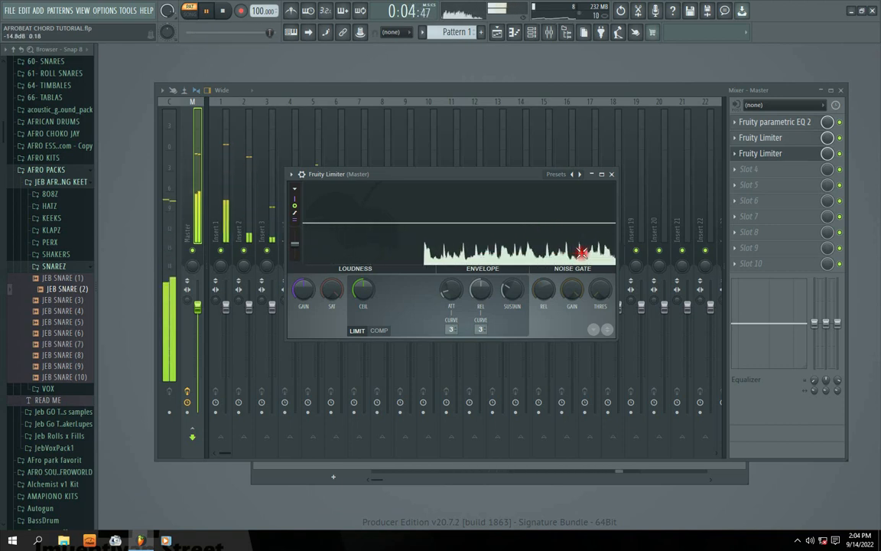
pyautogui.press('space')
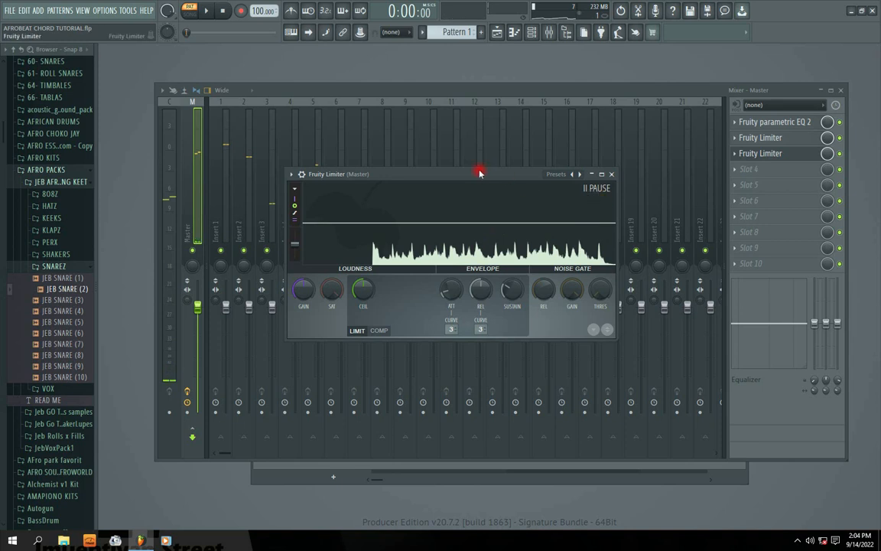
pyautogui.moveTo(478, 171); pyautogui.dragTo(521, 170)
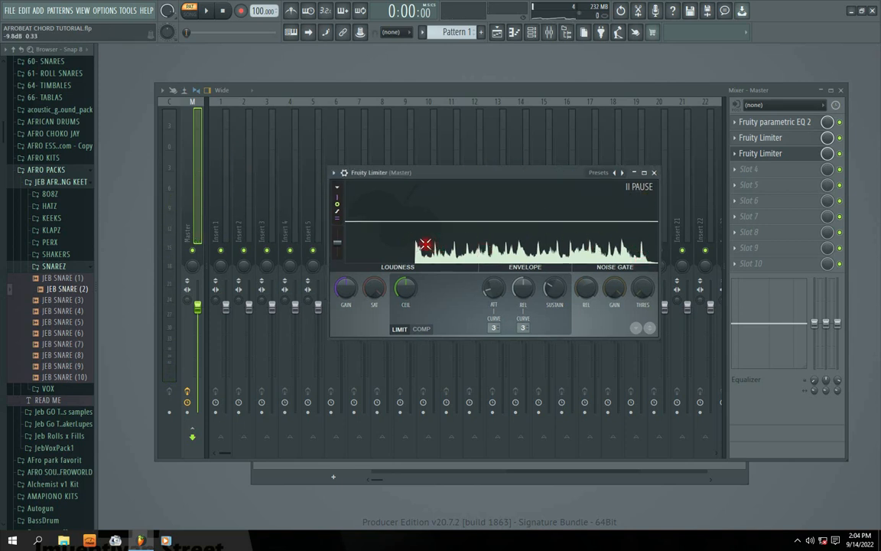
# Compare the slot 2 and slot 3 Fruity Limiter waveforms by playing Pattern 1 with each window open.
pyautogui.click(769, 137)
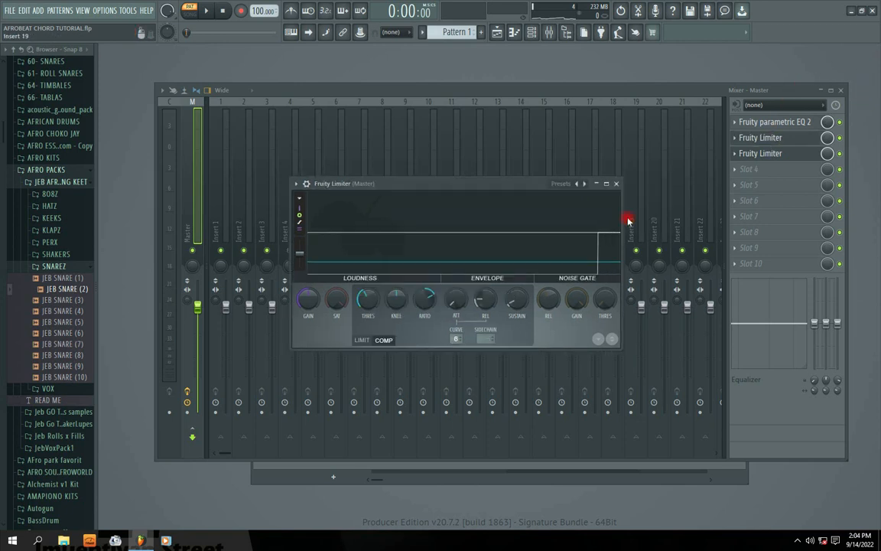
pyautogui.press('space')
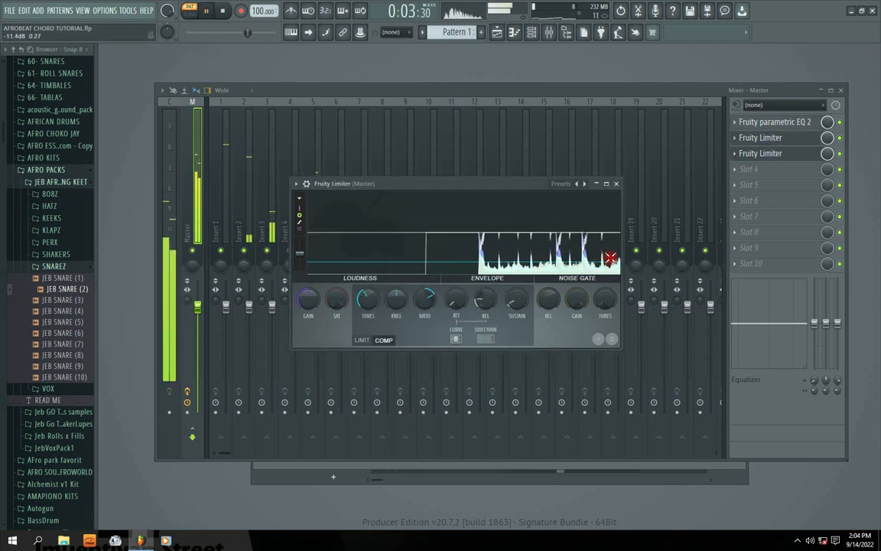
pyautogui.click(577, 254)
pyautogui.press('space')
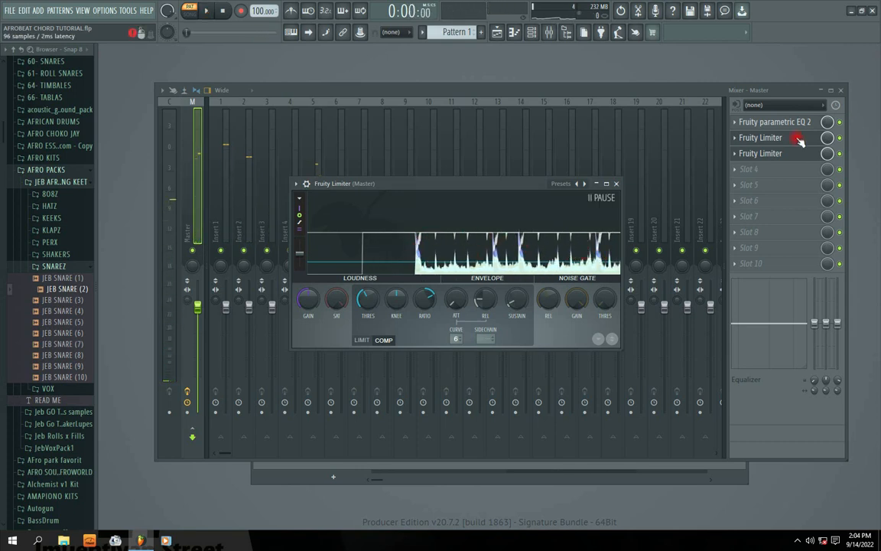
pyautogui.click(761, 138)
pyautogui.click(760, 153)
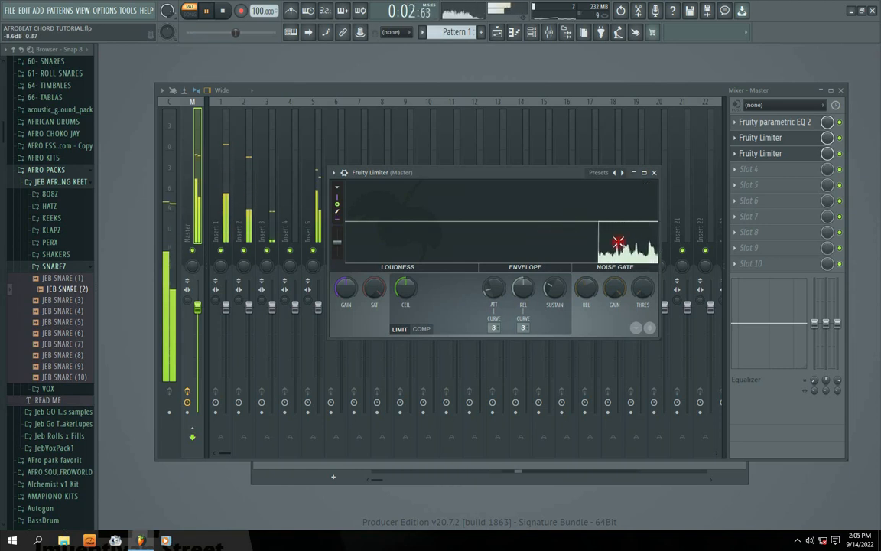
pyautogui.press('space')
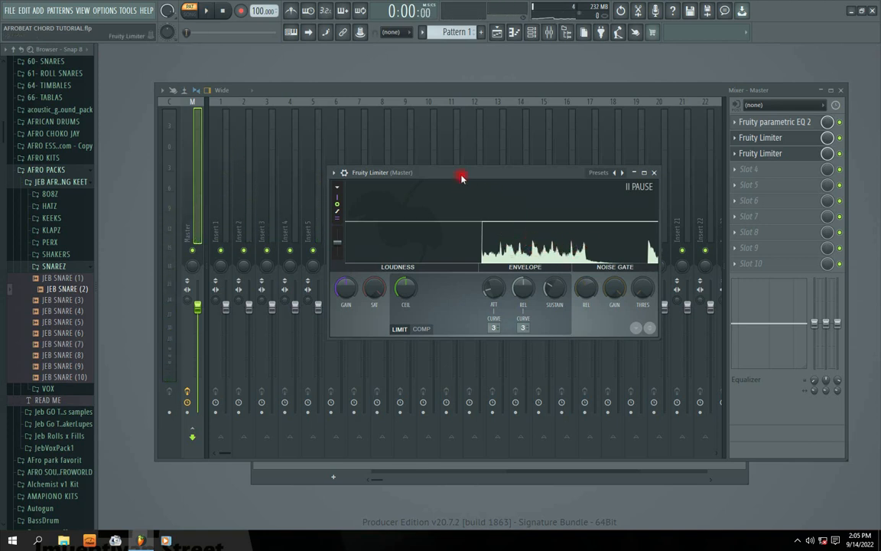
pyautogui.moveTo(461, 178); pyautogui.dragTo(468, 173)
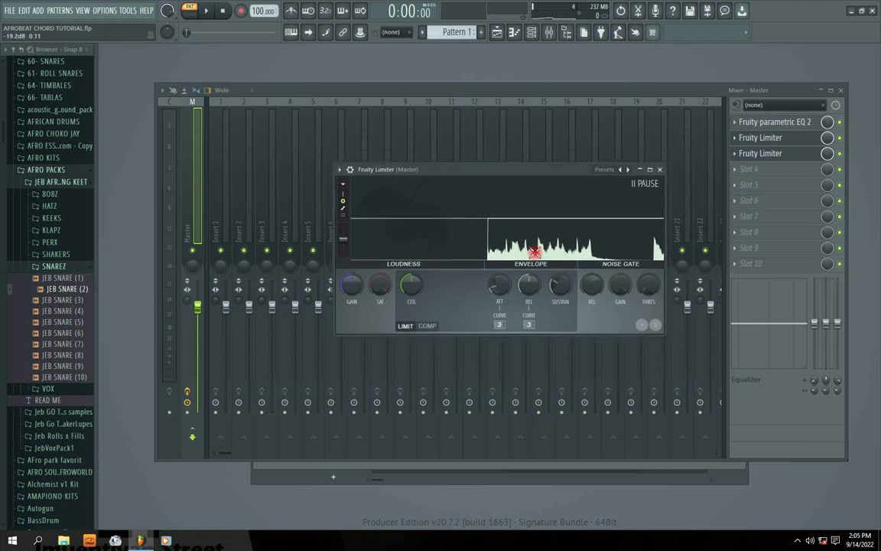
pyautogui.click(662, 170)
pyautogui.click(757, 156)
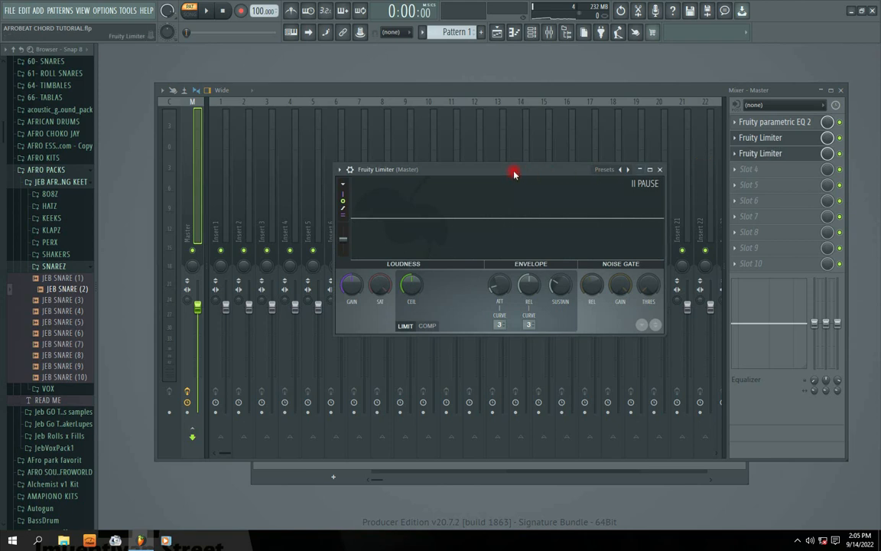
pyautogui.click(648, 169)
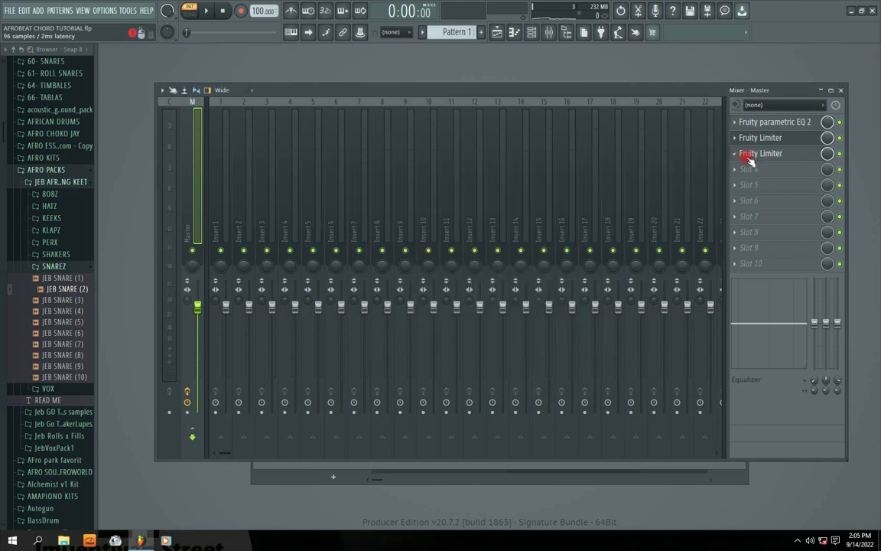
# Replay Pattern 1 briefly with the slot 3 Fruity Limiter open and switch that limiter to compressor mode.
pyautogui.press('space')
pyautogui.click(753, 154)
pyautogui.click(620, 187)
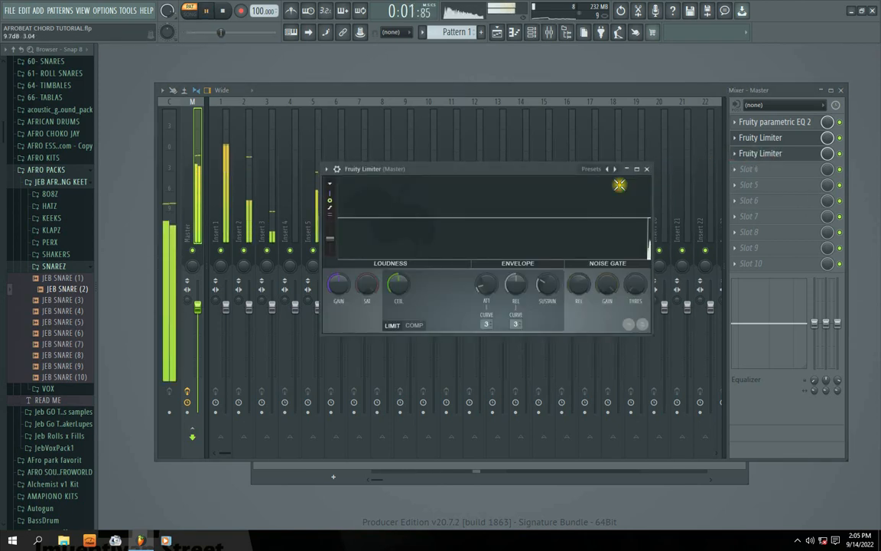
pyautogui.press('space')
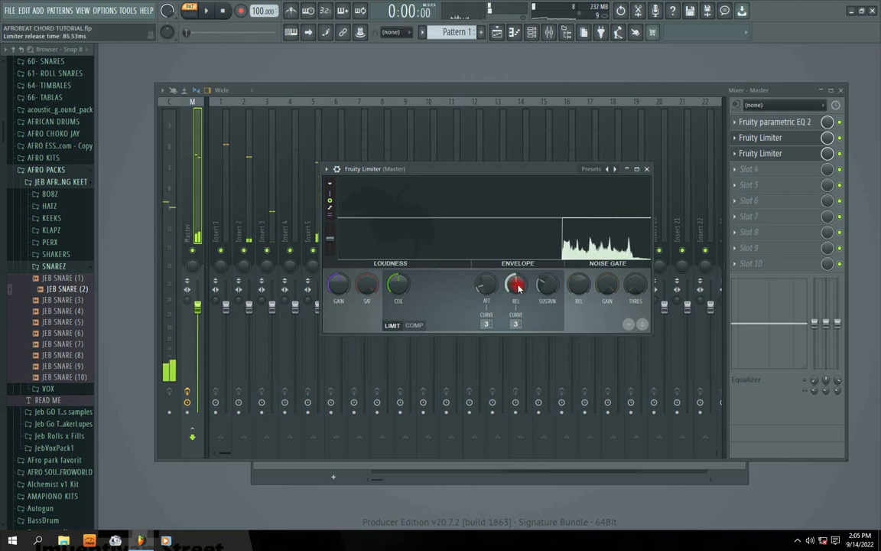
pyautogui.click(414, 325)
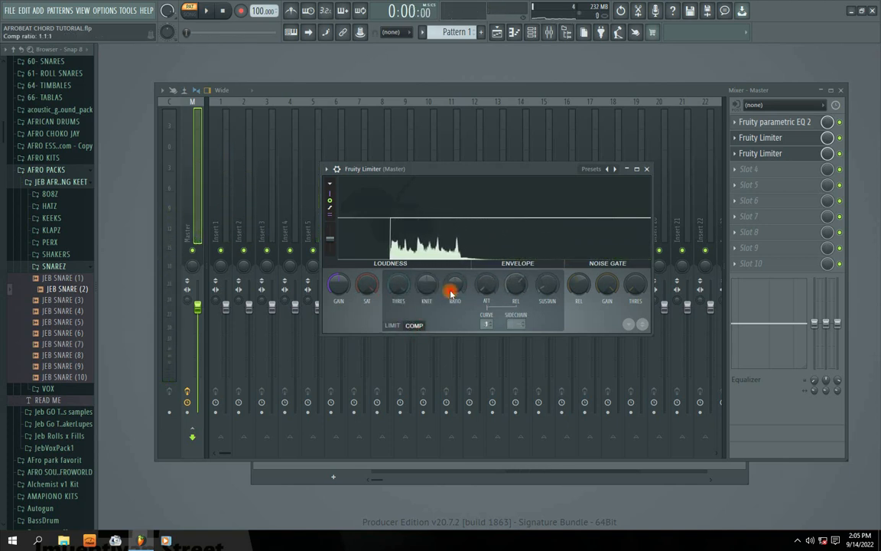
# Raise the slot 3 compressor's ratio, lower its threshold to about -16 dB and adjust its gain while Pattern 1 plays.
pyautogui.moveTo(452, 290)
pyautogui.mouseDown()
pyautogui.moveTo(452, 268)
pyautogui.moveTo(452, 277)
pyautogui.mouseUp()
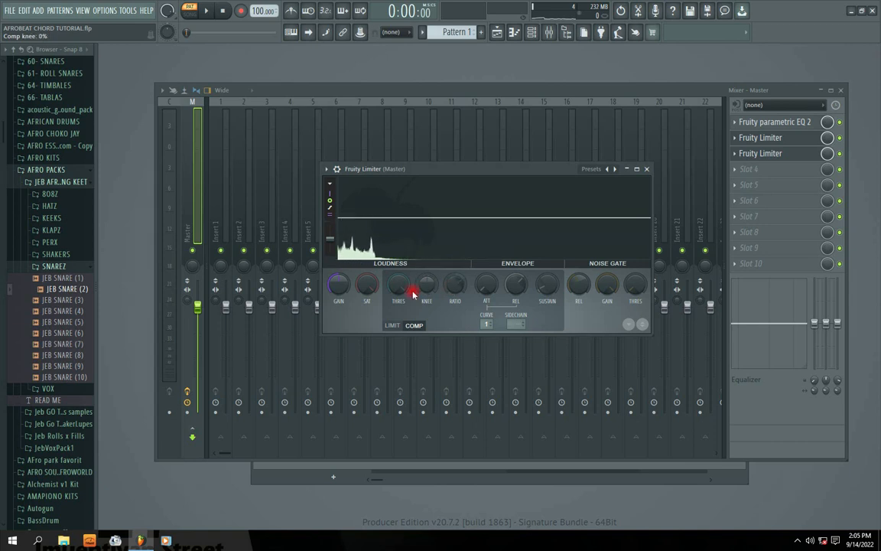
pyautogui.press('space')
pyautogui.moveTo(399, 285)
pyautogui.mouseDown()
pyautogui.moveTo(398, 295)
pyautogui.moveTo(400, 284)
pyautogui.mouseUp()
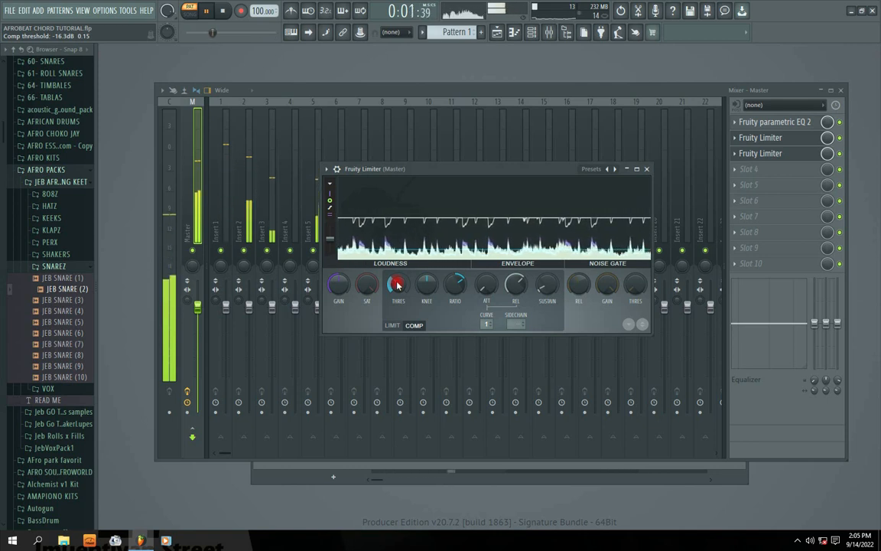
pyautogui.moveTo(396, 284); pyautogui.dragTo(394, 283)
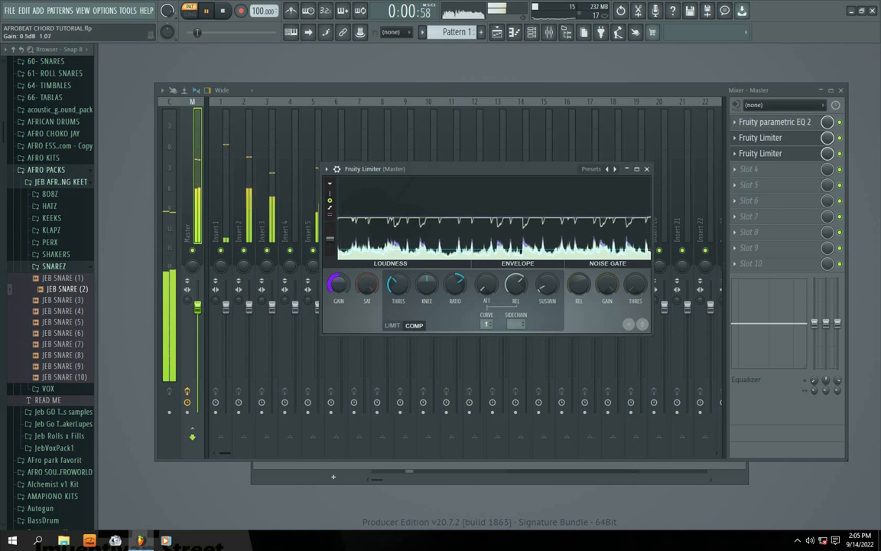
pyautogui.moveTo(334, 282); pyautogui.dragTo(338, 289)
pyautogui.press('space')
pyautogui.click(647, 169)
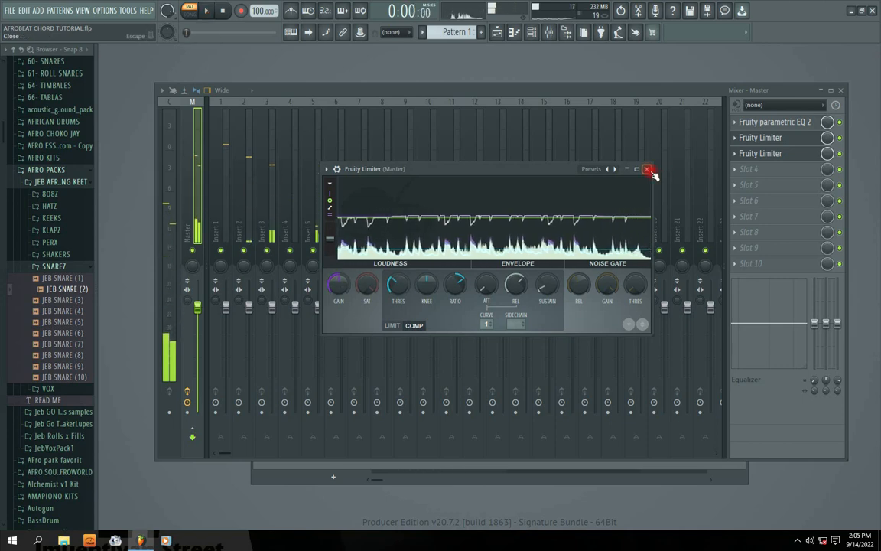
# Load another Fruity Limiter into slot 4 of the master track and play Pattern 1 to inspect its waveform.
pyautogui.click(736, 170)
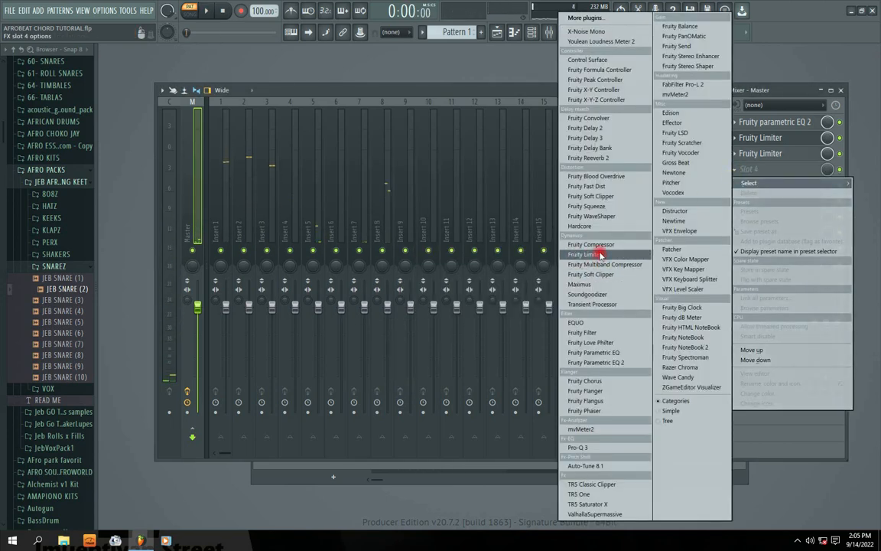
pyautogui.click(601, 254)
pyautogui.moveTo(319, 172); pyautogui.dragTo(394, 176)
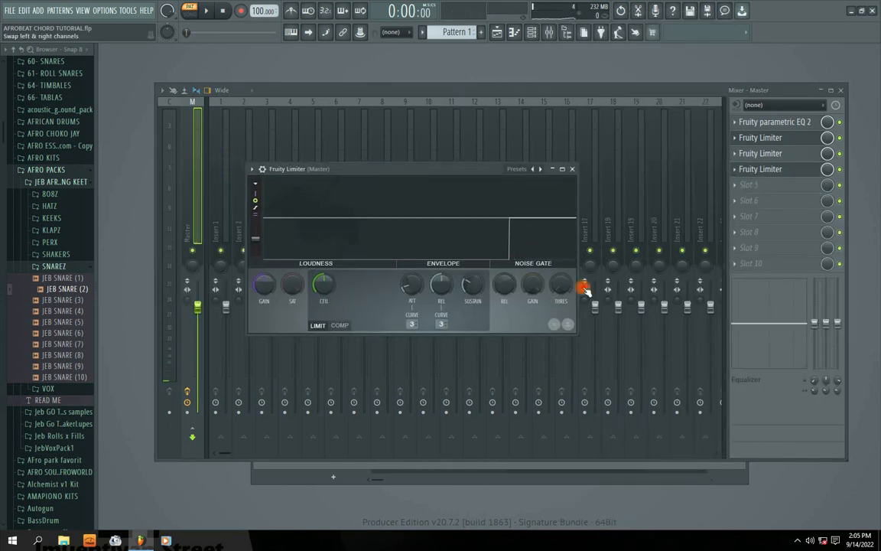
pyautogui.press('space')
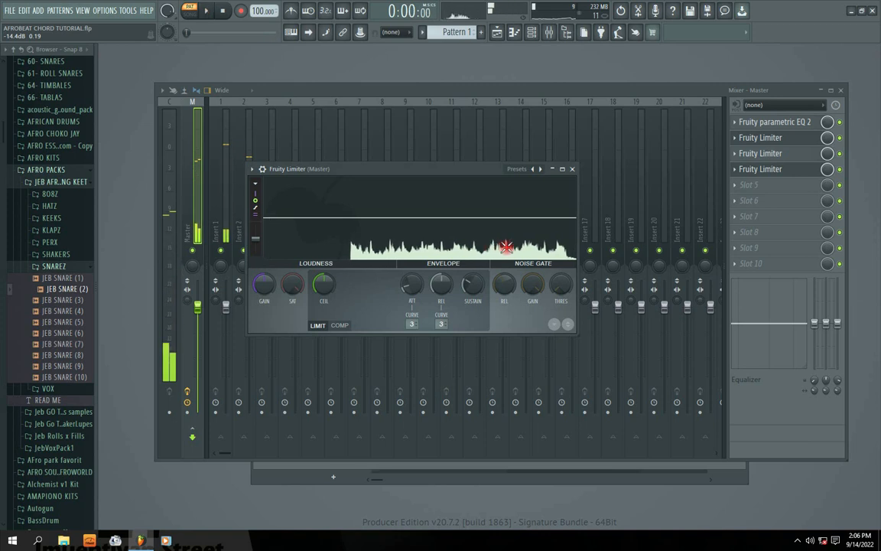
pyautogui.press('space')
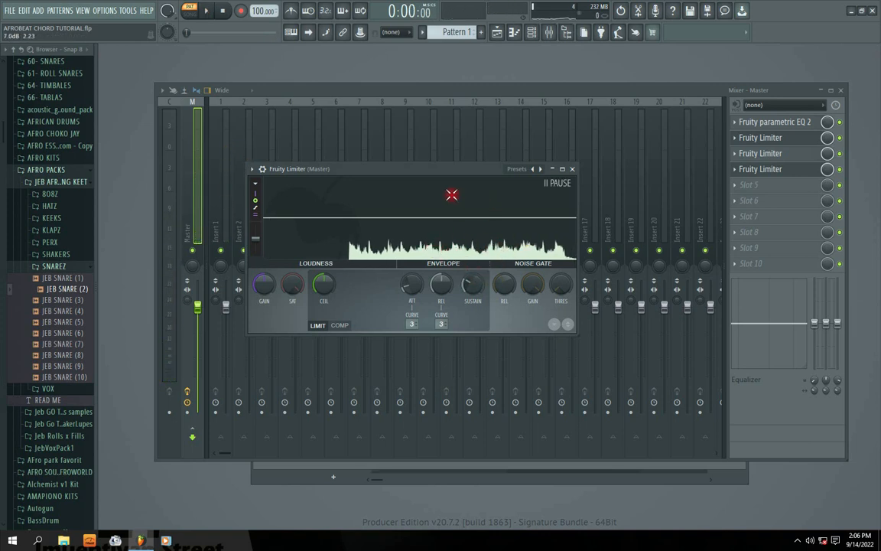
pyautogui.moveTo(448, 171); pyautogui.dragTo(462, 171)
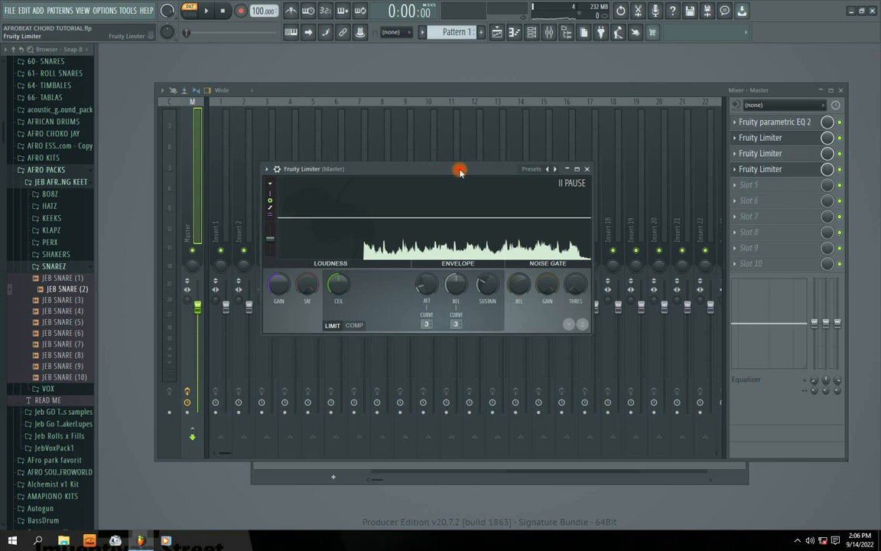
pyautogui.click(588, 172)
# Load Fruity Soft Clipper into slot 5 of the master track and lower its threshold while Pattern 1 plays.
pyautogui.click(738, 185)
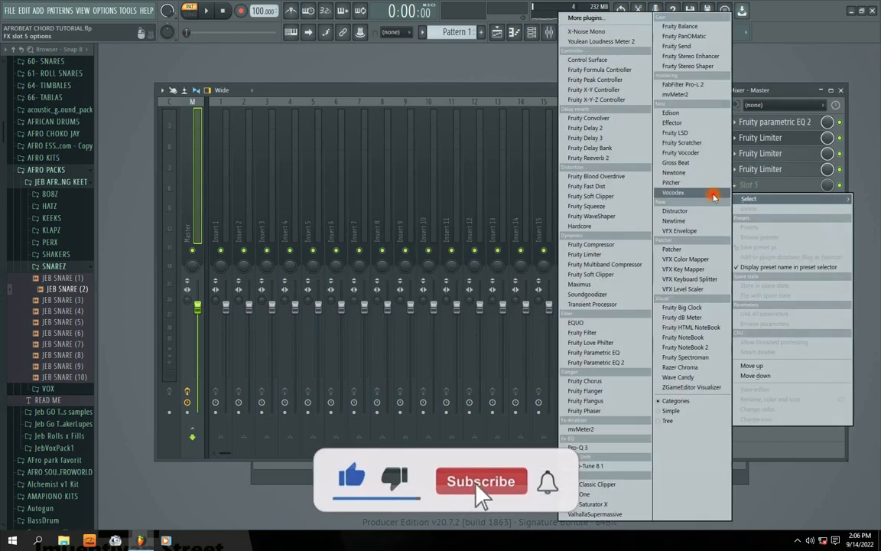
pyautogui.click(594, 274)
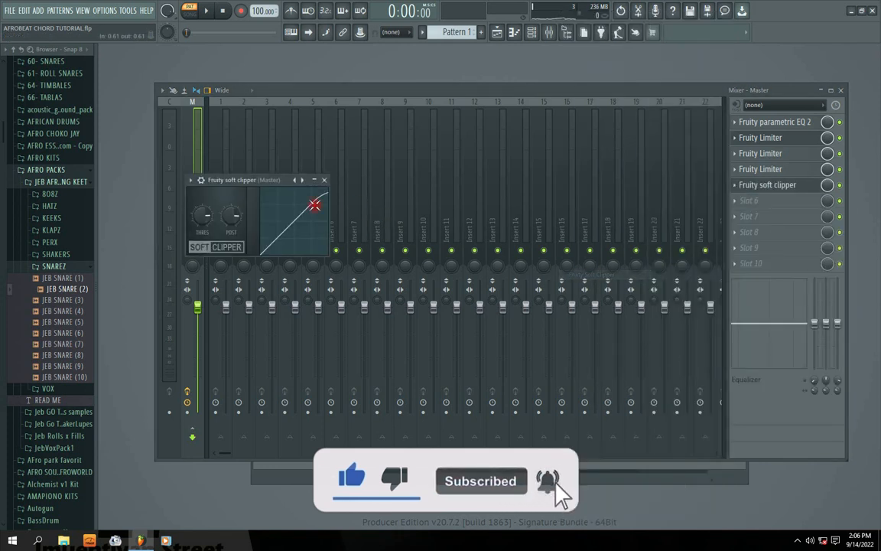
pyautogui.moveTo(257, 180); pyautogui.dragTo(329, 191)
pyautogui.press('space')
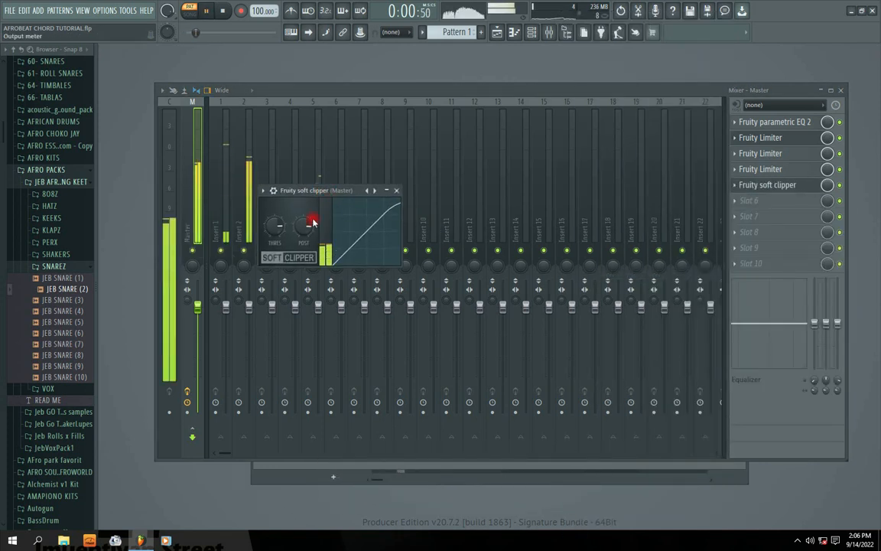
pyautogui.moveTo(275, 226); pyautogui.dragTo(276, 239)
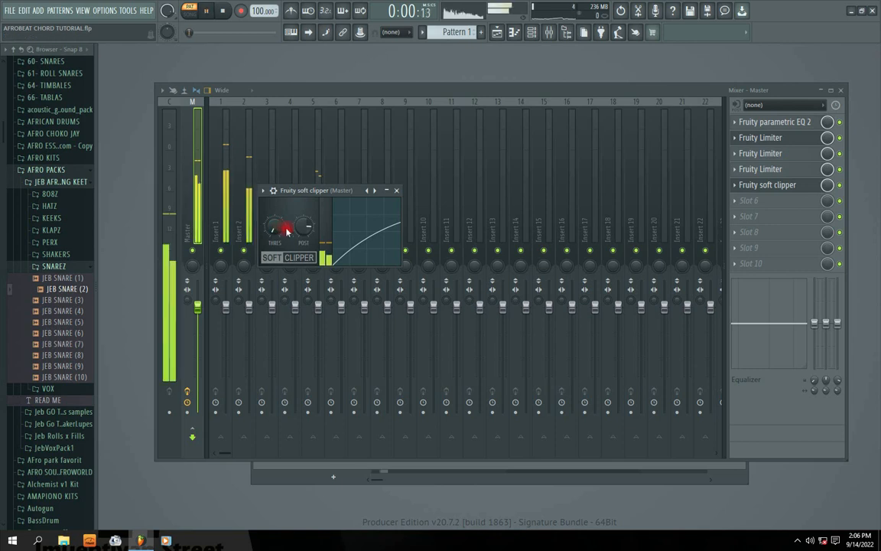
# Toggle the soft clipper's bypass during playback to hear its effect, and recheck its settings before stopping Pattern 1.
pyautogui.click(841, 186)
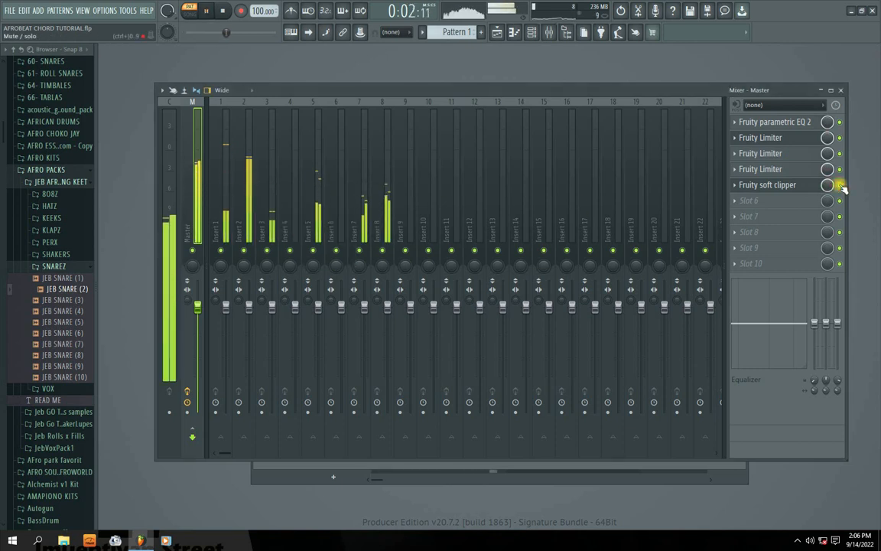
pyautogui.click(750, 185)
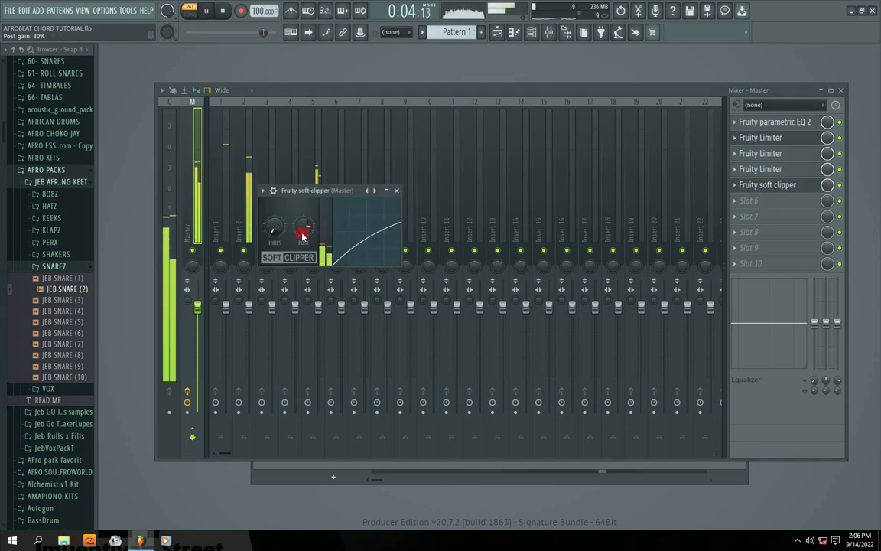
pyautogui.click(397, 190)
pyautogui.press('space')
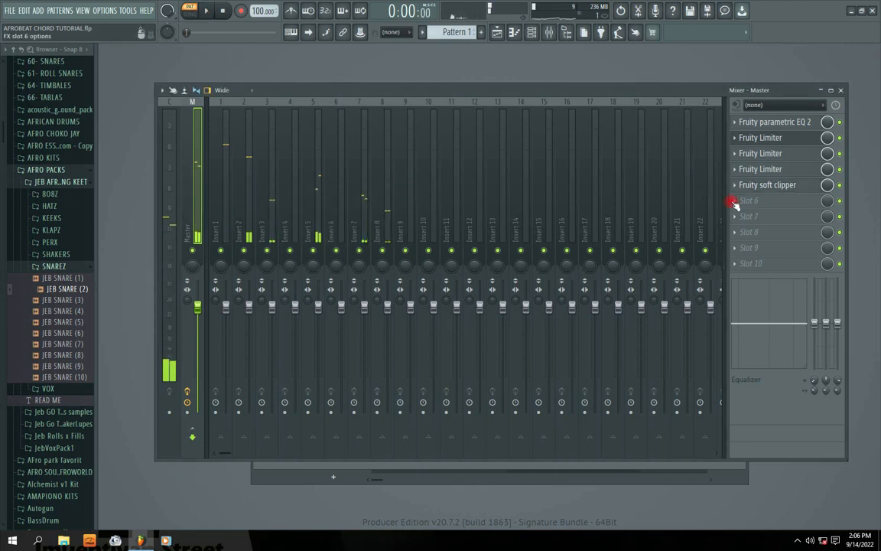
# Play Pattern 1 with the slot 4 Fruity Limiter open to check its waveform.
pyautogui.click(739, 201)
pyautogui.click(760, 170)
pyautogui.press('space')
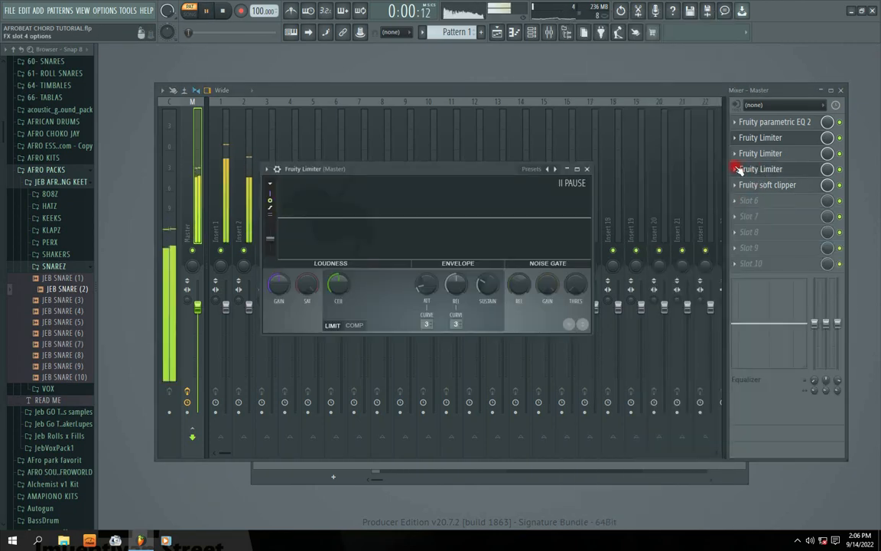
pyautogui.click(586, 168)
pyautogui.press('space')
# Delete the slot 4 Fruity Limiter and move the soft clipper up into slot 4.
pyautogui.click(742, 172)
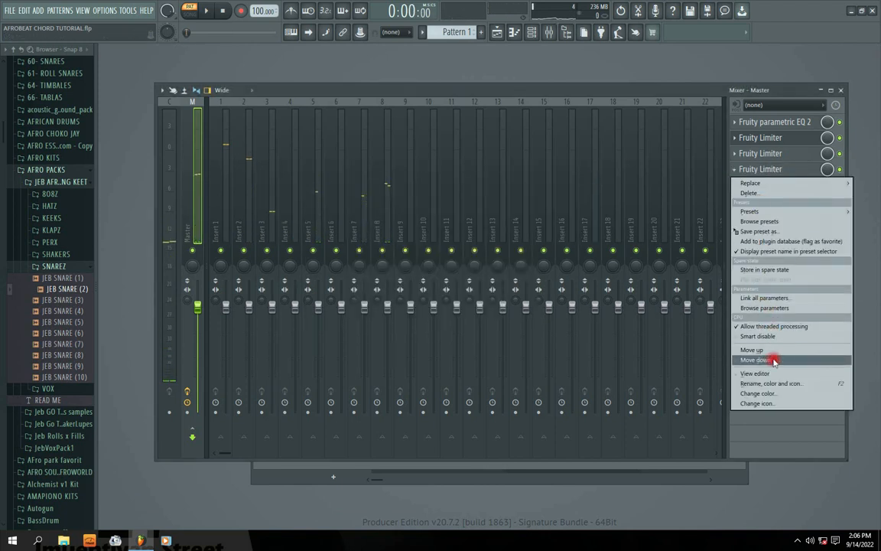
pyautogui.click(757, 193)
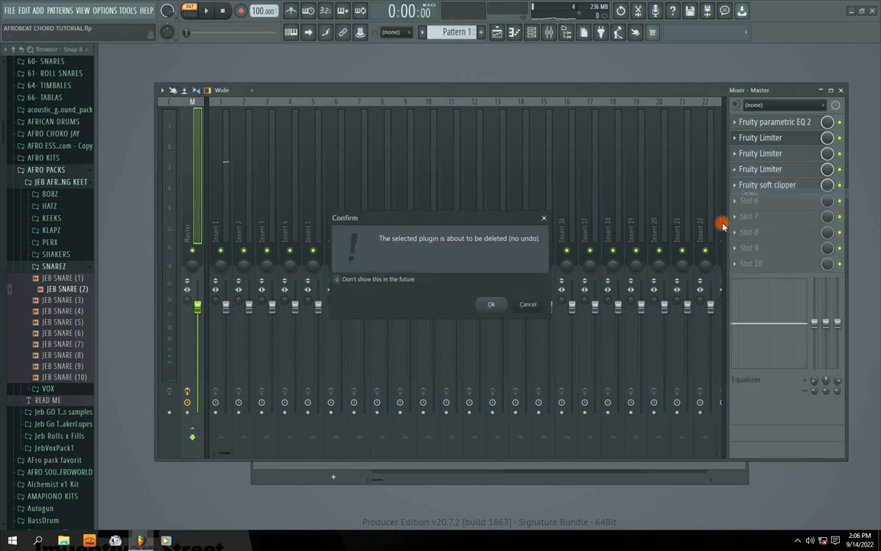
pyautogui.click(492, 305)
pyautogui.click(734, 186)
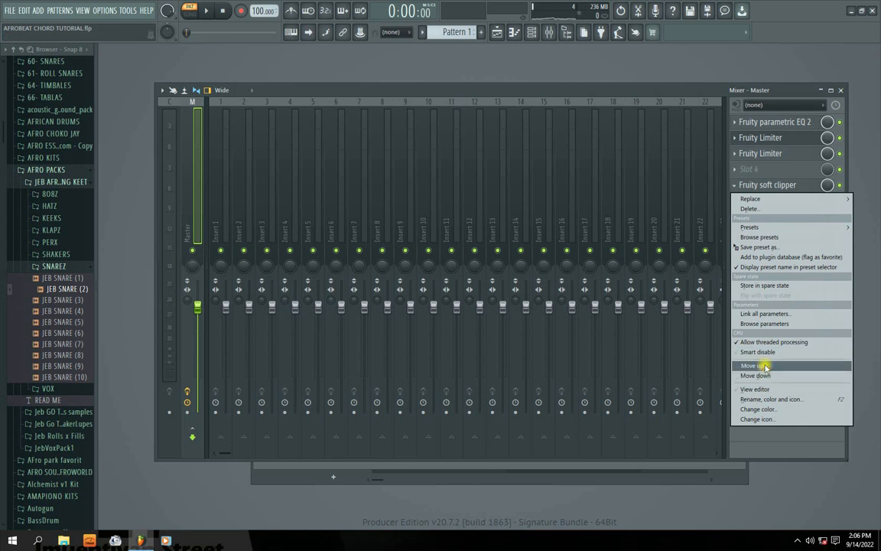
pyautogui.click(766, 366)
# Load a Fruity Limiter into slot 5 after the soft clipper and play Pattern 1 to inspect its waveform.
pyautogui.click(740, 186)
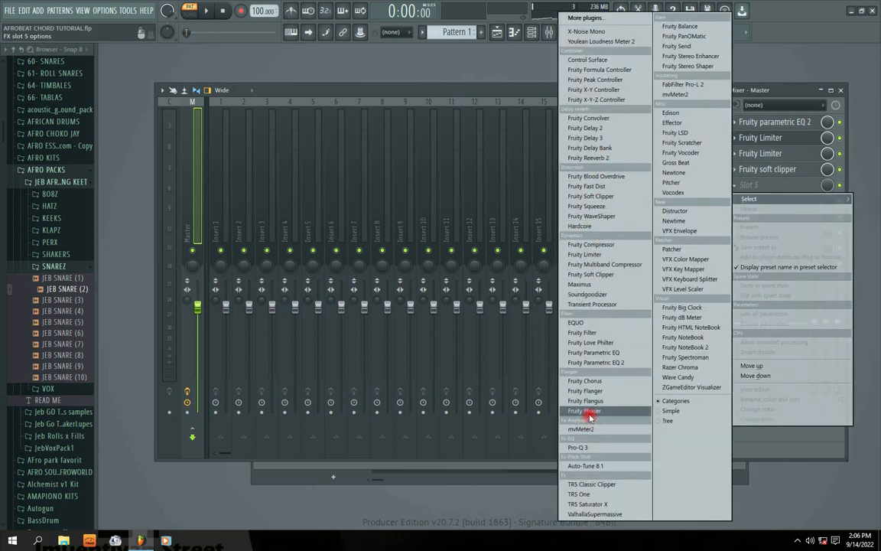
pyautogui.click(582, 254)
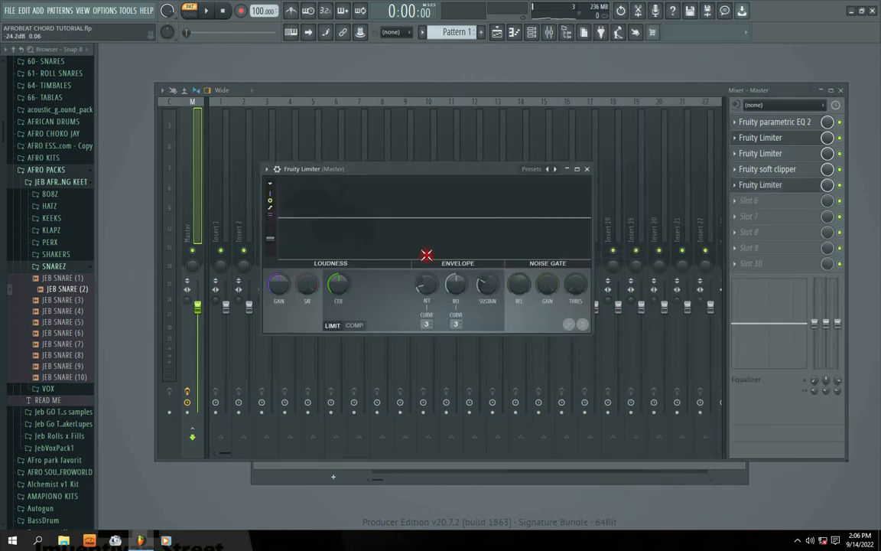
pyautogui.press('space')
pyautogui.moveTo(425, 169); pyautogui.dragTo(445, 175)
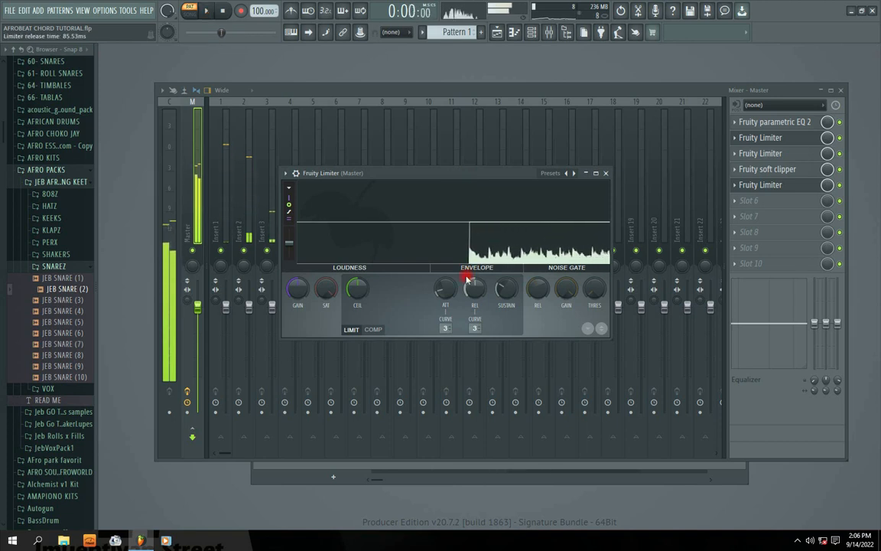
pyautogui.press('space')
# Check the slot 5 limiter's compressor mode, return it to limiter mode and replay Pattern 1 to examine the waveform.
pyautogui.click(370, 331)
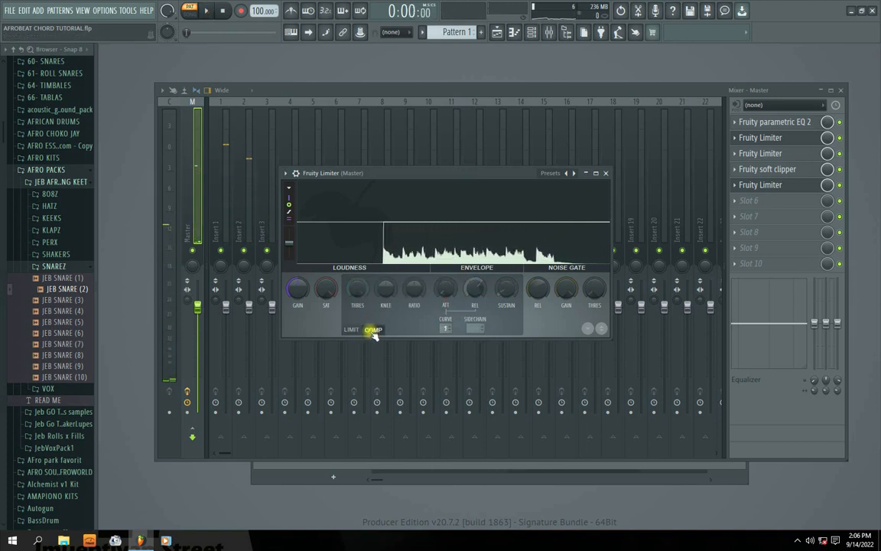
pyautogui.click(351, 330)
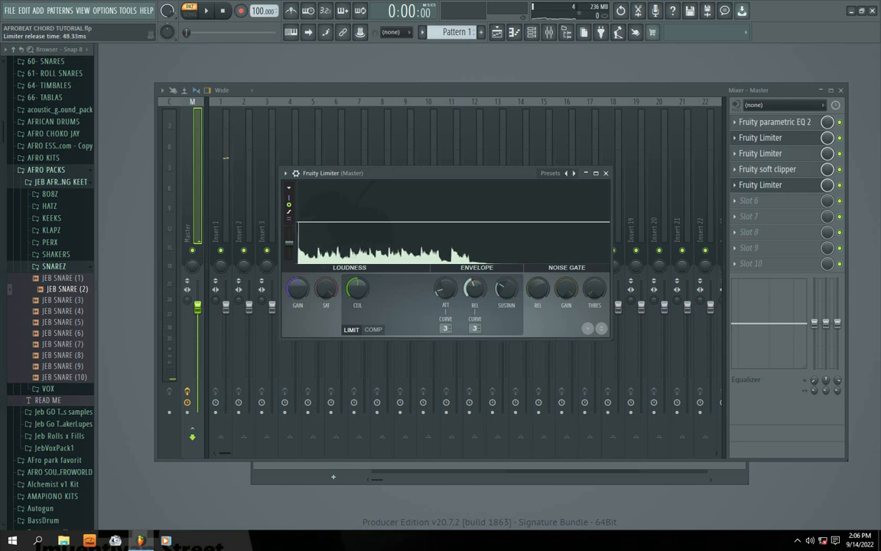
pyautogui.press('space')
pyautogui.press('space')
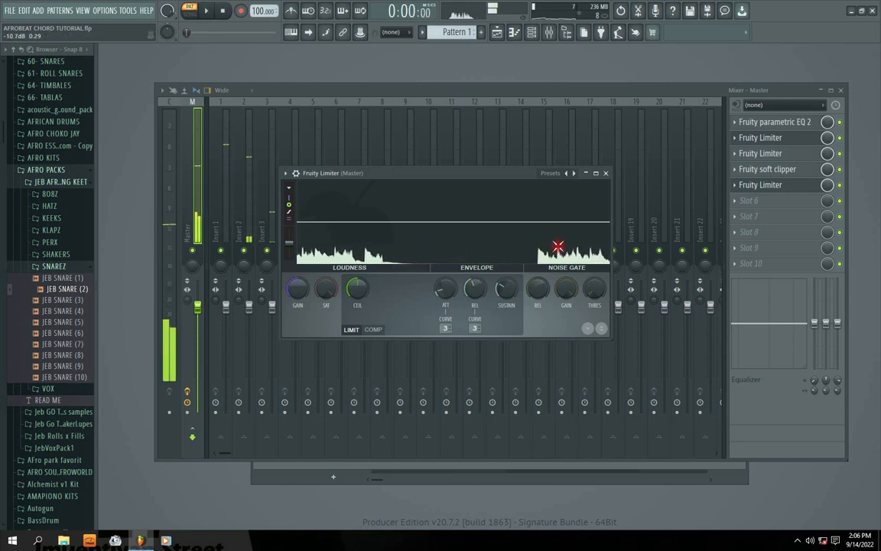
pyautogui.press('space')
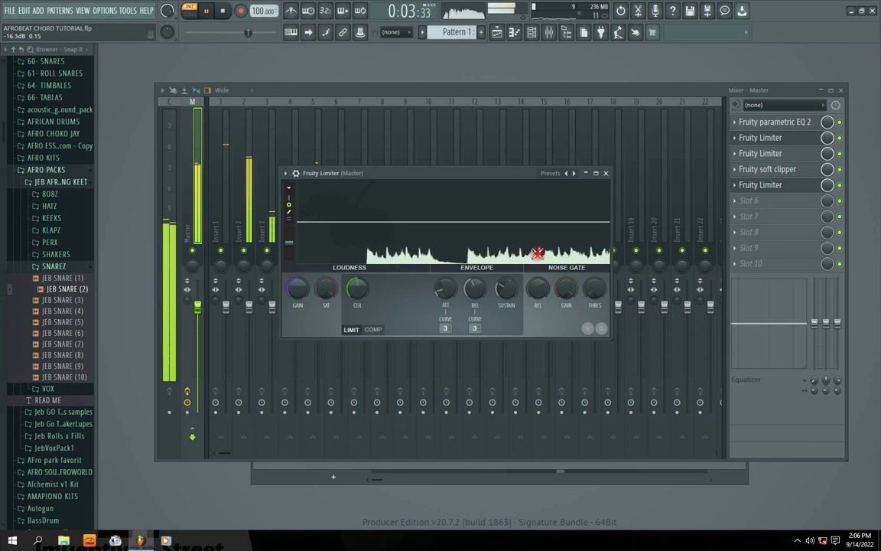
pyautogui.press('space')
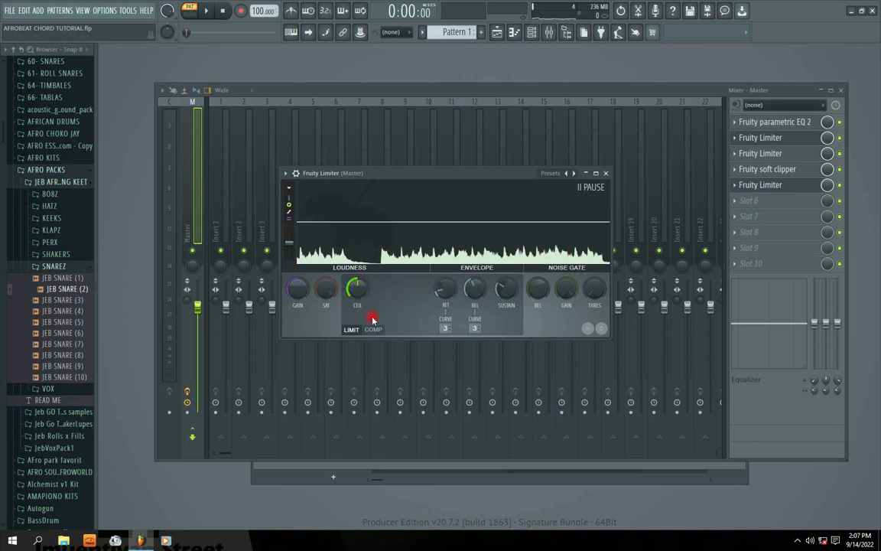
# Lower the slot 5 limiter's ceiling onto the waveform peaks while Pattern 1 plays.
pyautogui.press('space')
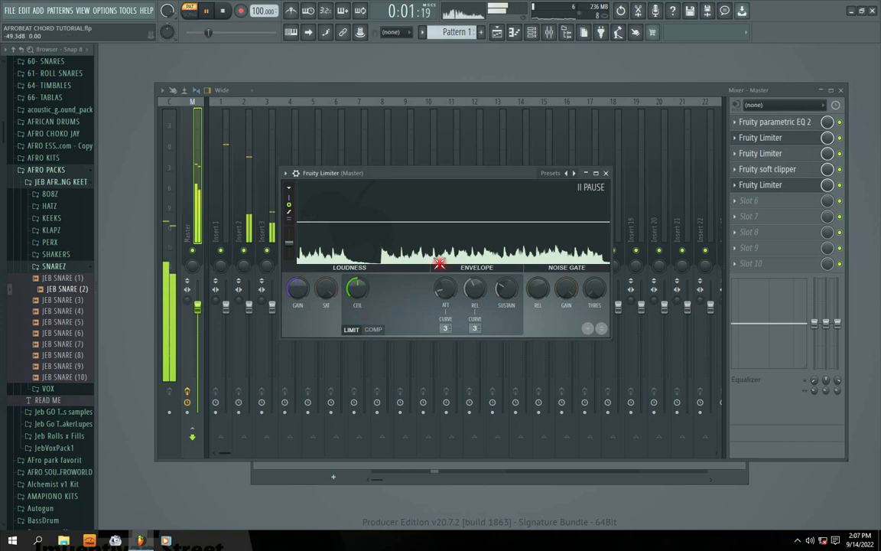
pyautogui.click(352, 330)
pyautogui.moveTo(357, 316); pyautogui.dragTo(360, 285)
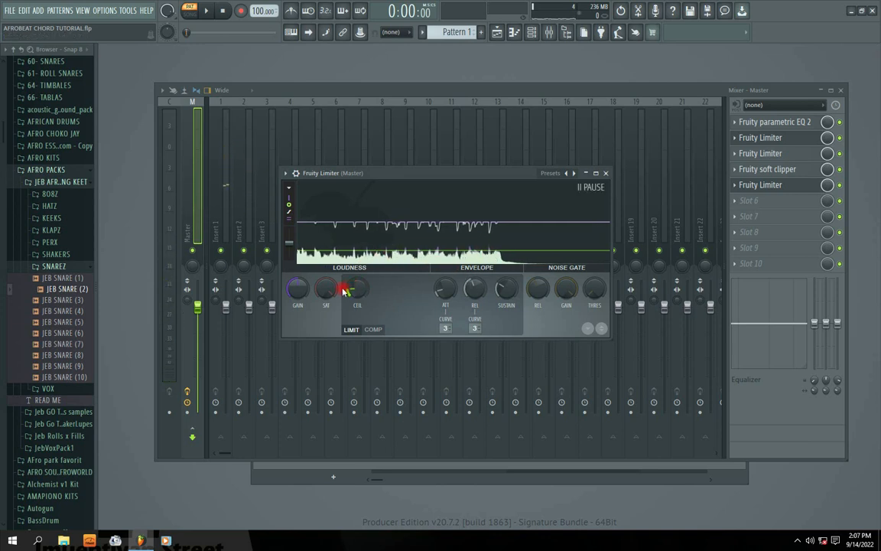
pyautogui.press('space')
pyautogui.click(390, 250)
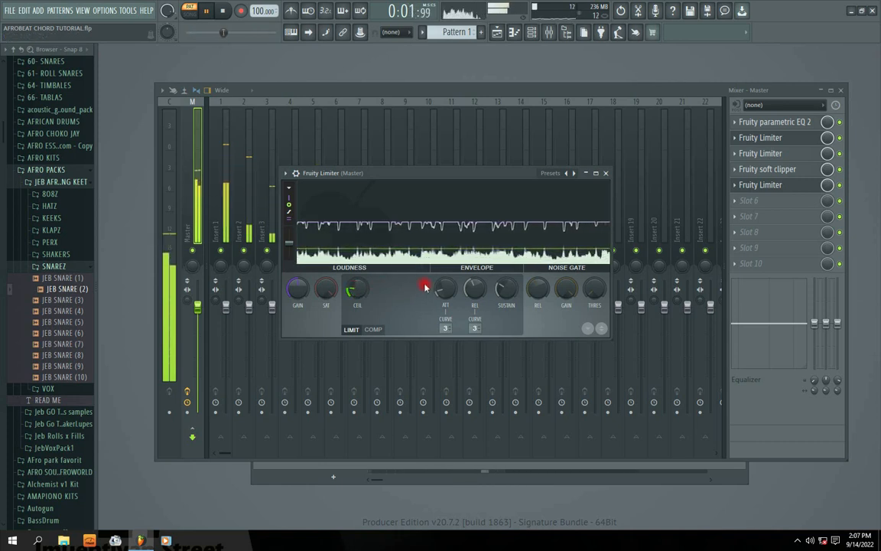
pyautogui.press('space')
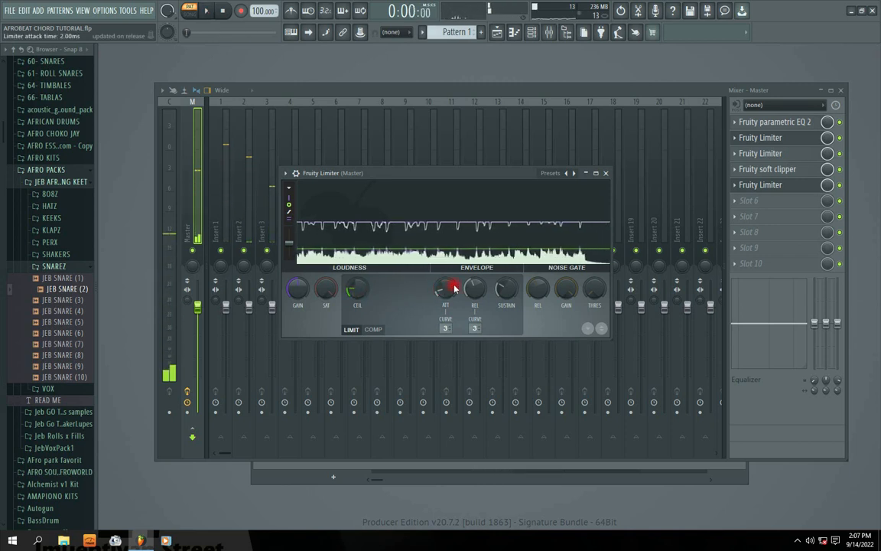
# Adjust the slot 5 limiter's attack and release times during playback and fine-tune its ceiling to about -13 dB.
pyautogui.press('space')
pyautogui.moveTo(448, 291); pyautogui.dragTo(449, 284)
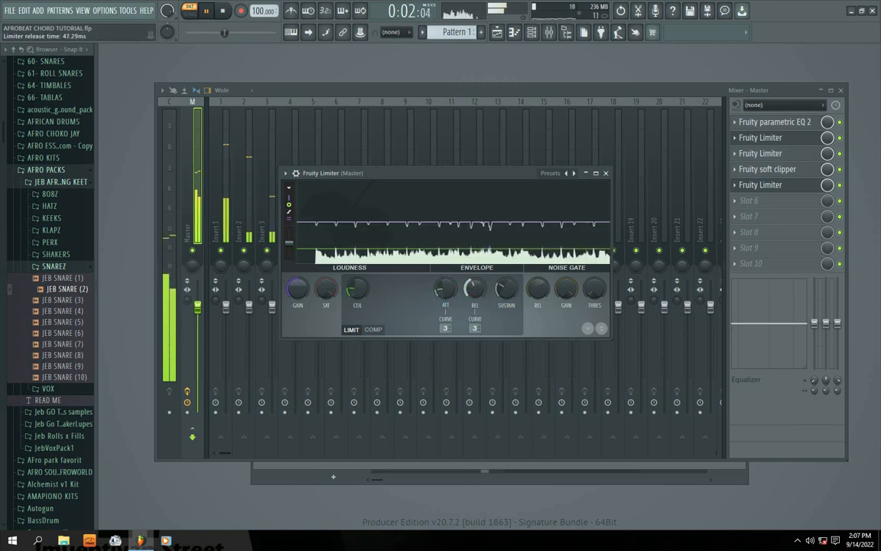
pyautogui.moveTo(474, 288); pyautogui.dragTo(475, 287)
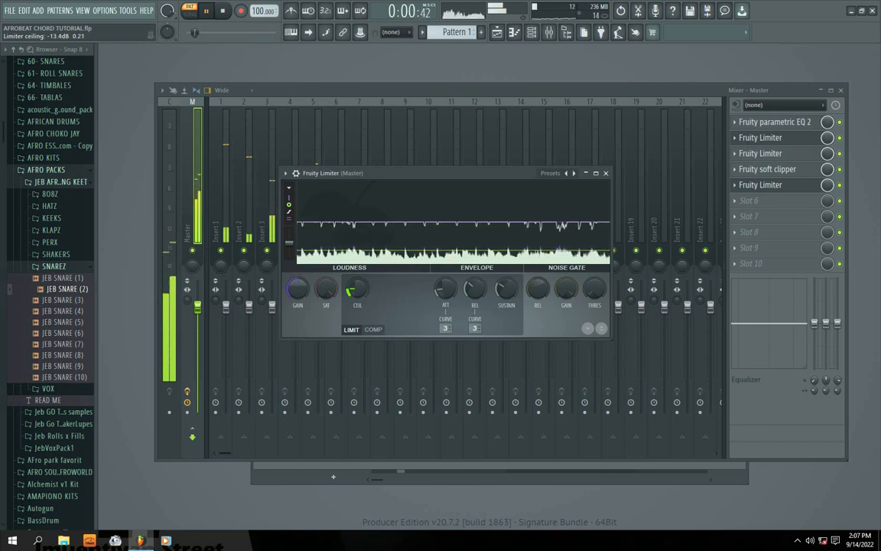
pyautogui.moveTo(357, 289); pyautogui.dragTo(358, 290)
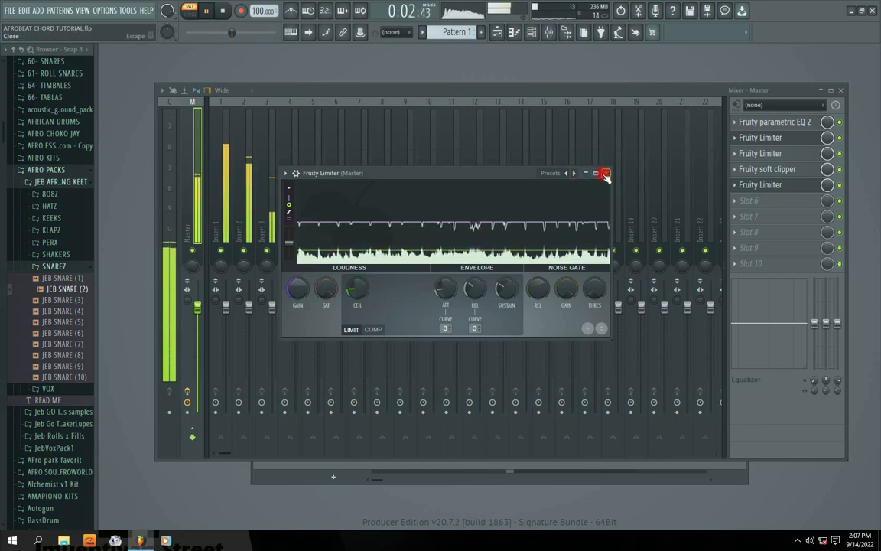
# Load a Fruity Limiter into slot 6 of the master track and play Pattern 1 briefly to capture its waveform.
pyautogui.press('space')
pyautogui.click(736, 199)
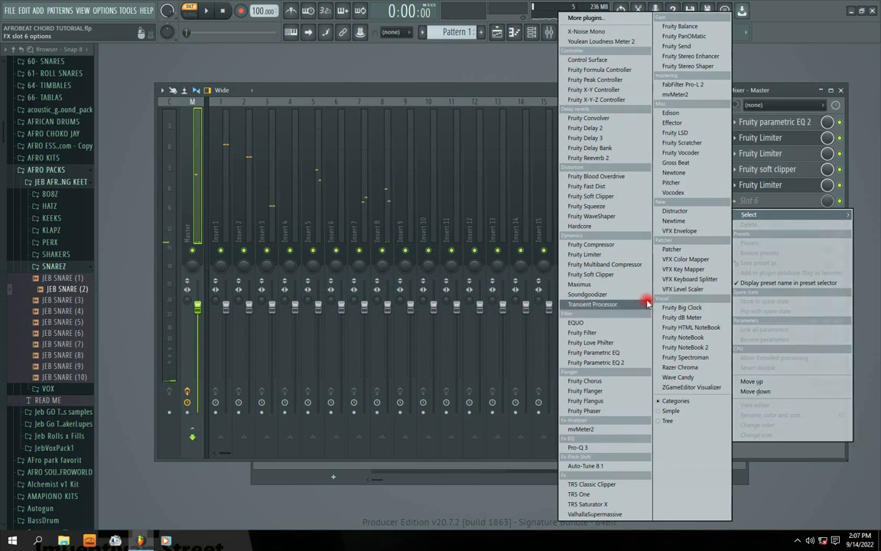
pyautogui.click(583, 254)
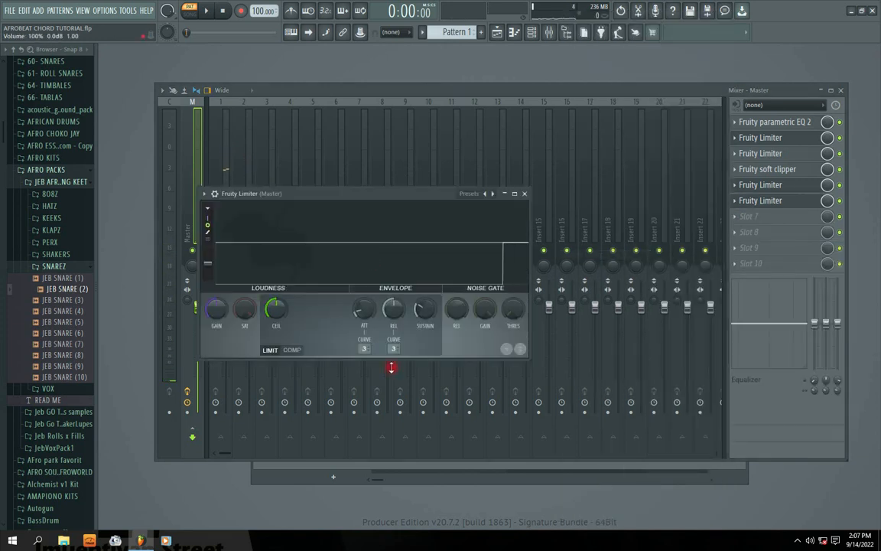
pyautogui.press('space')
pyautogui.moveTo(339, 192); pyautogui.dragTo(418, 195)
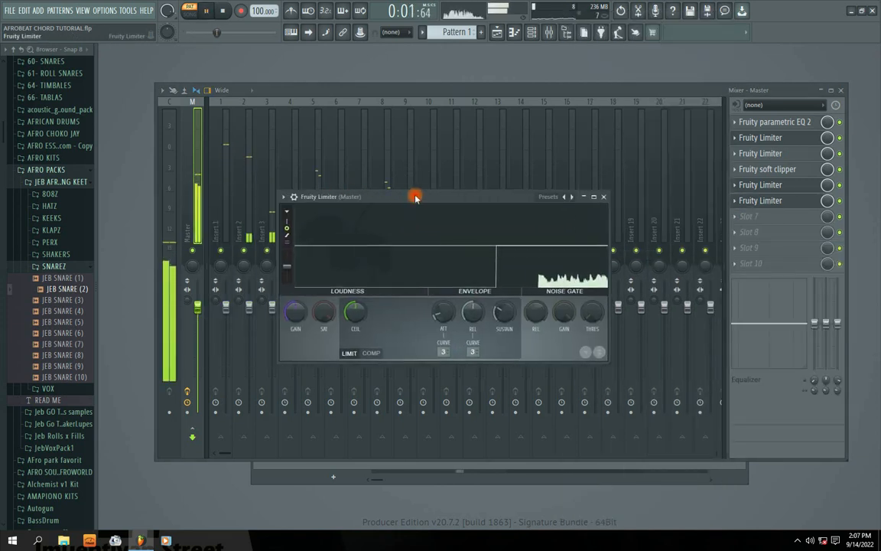
pyautogui.press('space')
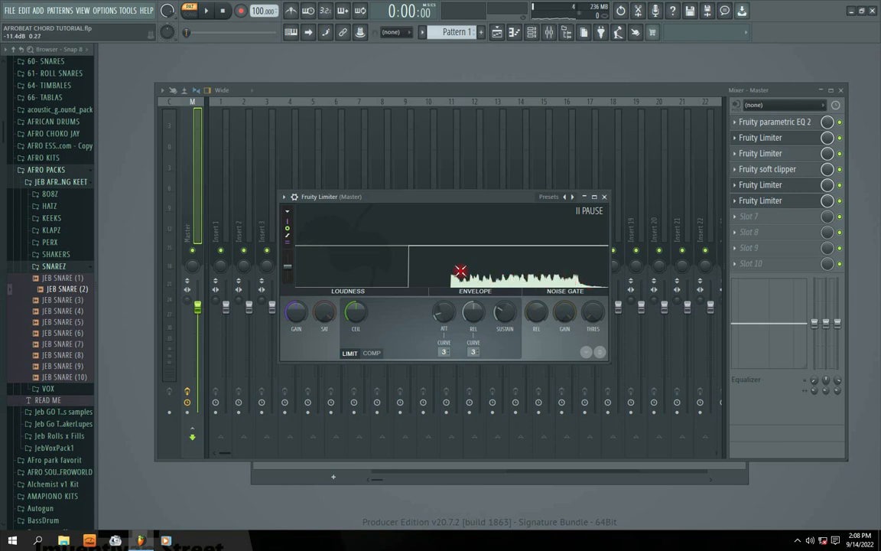
# Reduce the slot 6 limiter's release to its minimum and set the attack to about 7.5 ms while replaying Pattern 1.
pyautogui.press('space')
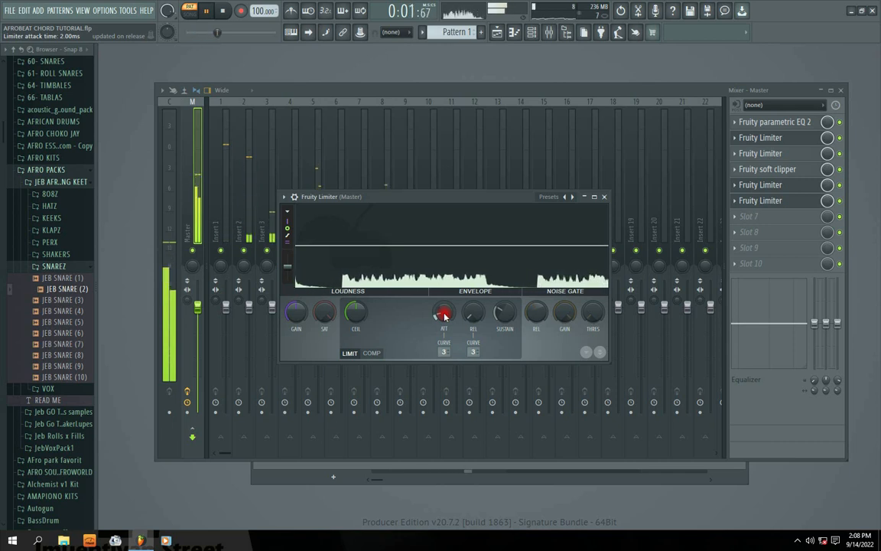
pyautogui.moveTo(444, 313); pyautogui.dragTo(444, 260)
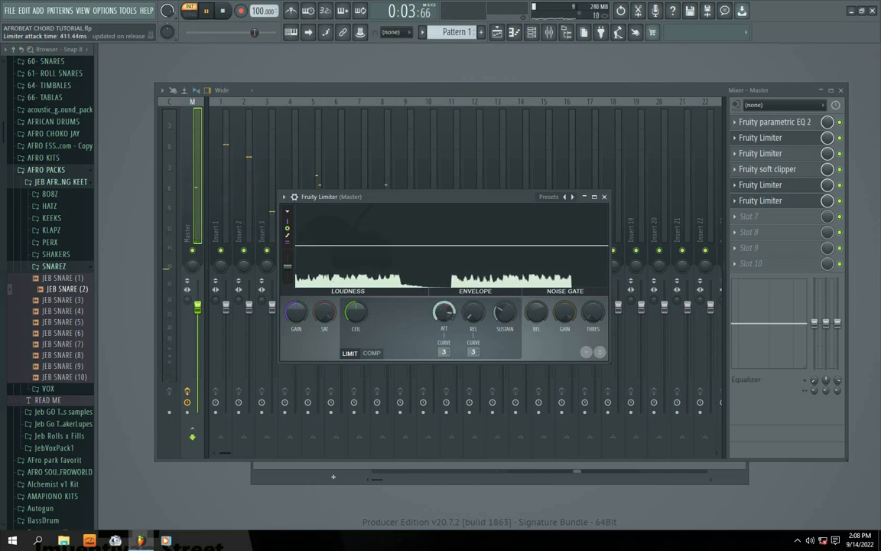
pyautogui.moveTo(444, 312); pyautogui.dragTo(445, 321)
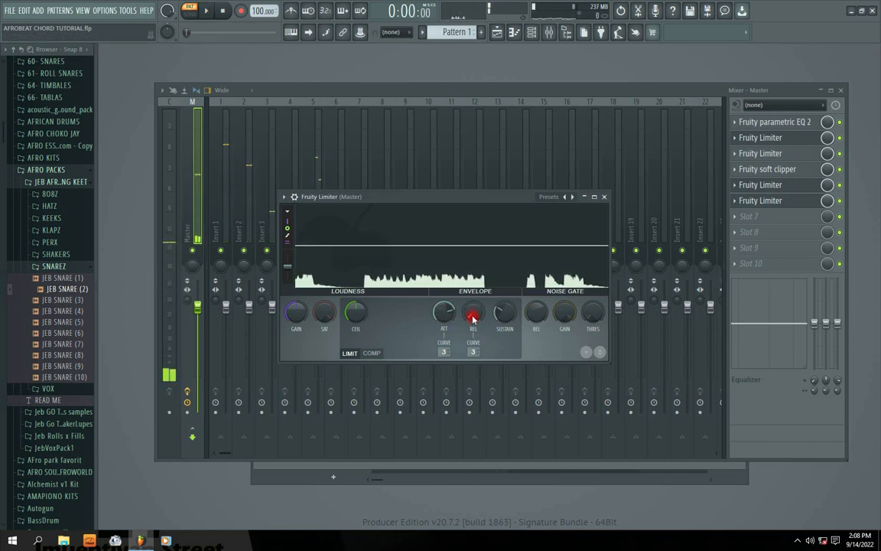
pyautogui.press('space')
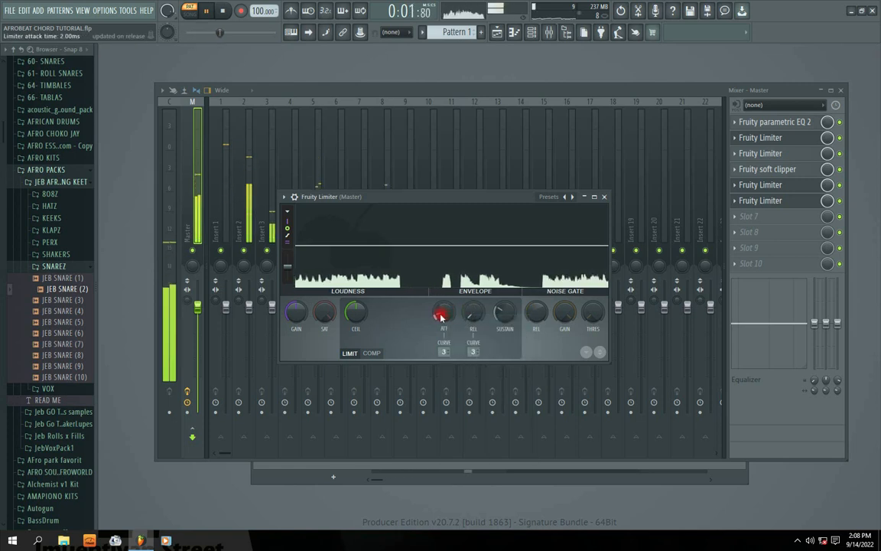
pyautogui.scroll(3, 443, 315)
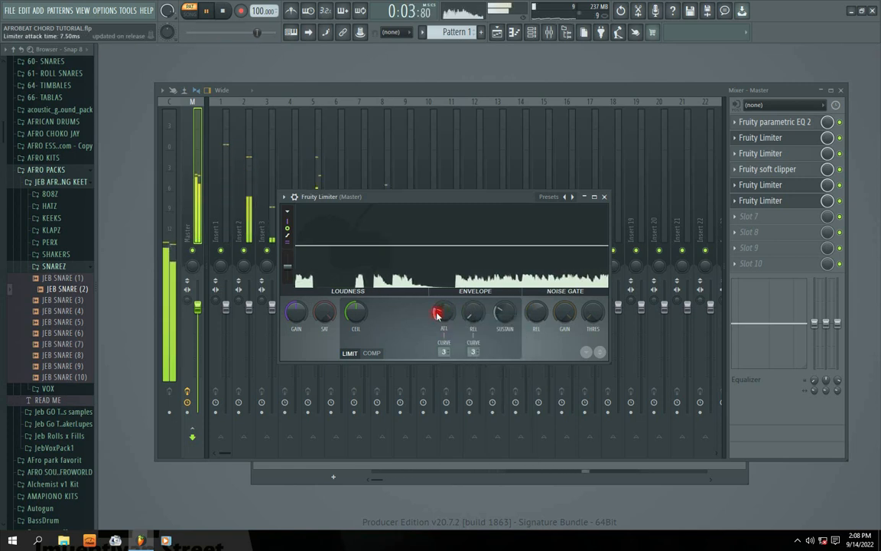
pyautogui.press('space')
# Raise the slot 6 limiter's ceiling to 12 dB and replay Pattern 1 to check the waveform.
pyautogui.moveTo(357, 313); pyautogui.dragTo(357, 284)
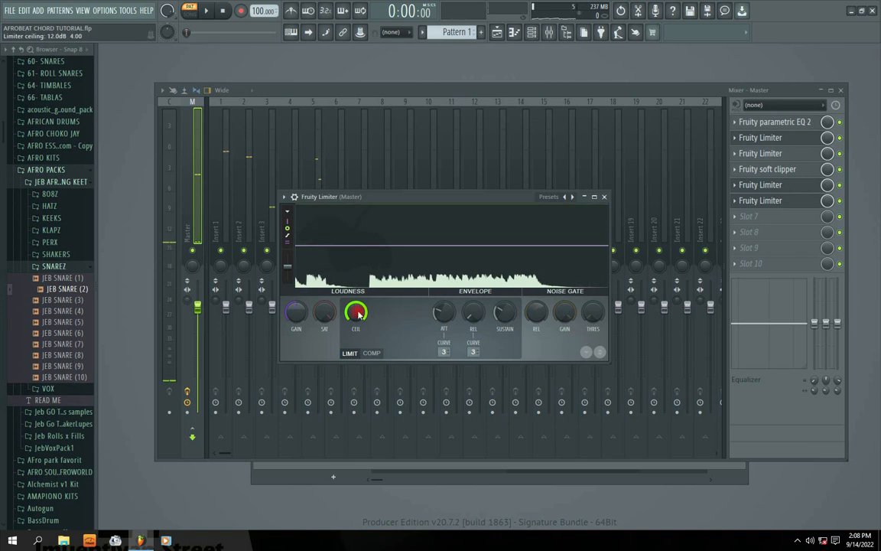
pyautogui.press('space')
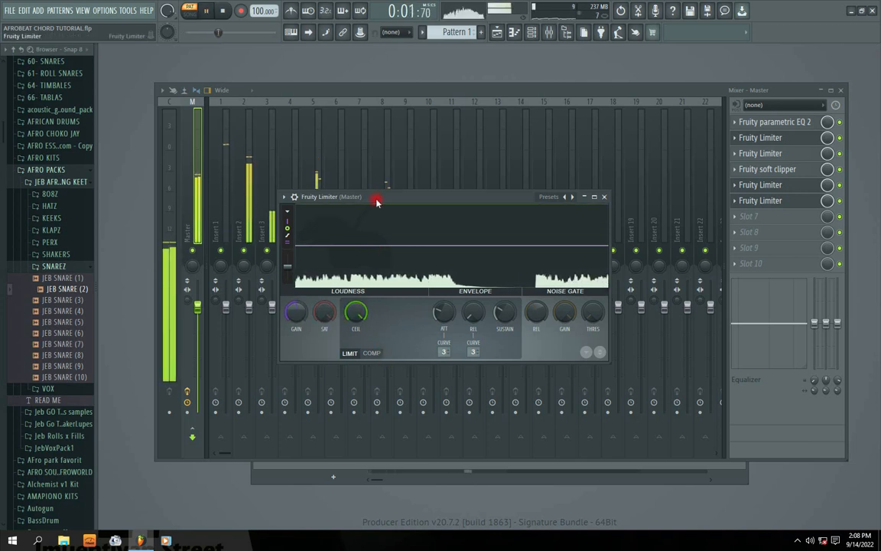
pyautogui.moveTo(377, 201); pyautogui.dragTo(379, 207)
pyautogui.press('space')
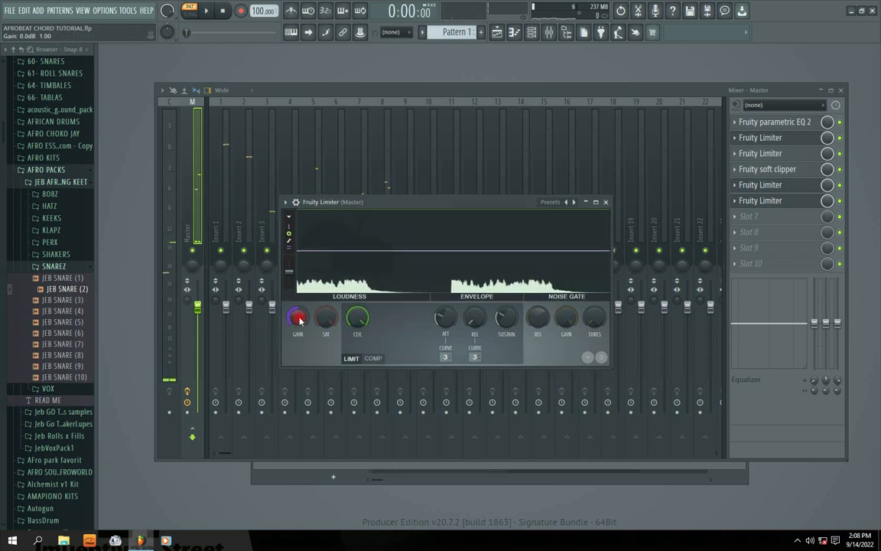
# Boost the slot 6 limiter's gain in stages during playback of Pattern 1, settling at about 13.4 dB.
pyautogui.press('space')
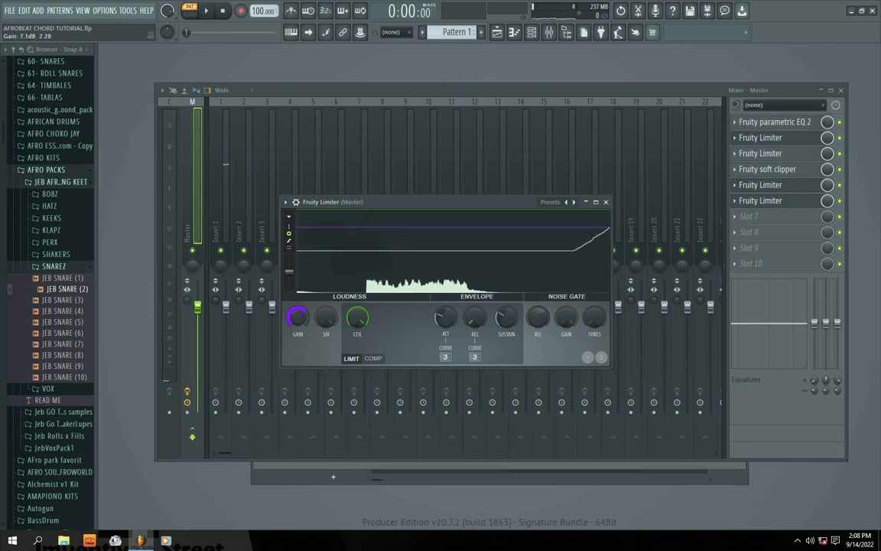
pyautogui.moveTo(296, 320); pyautogui.dragTo(296, 291)
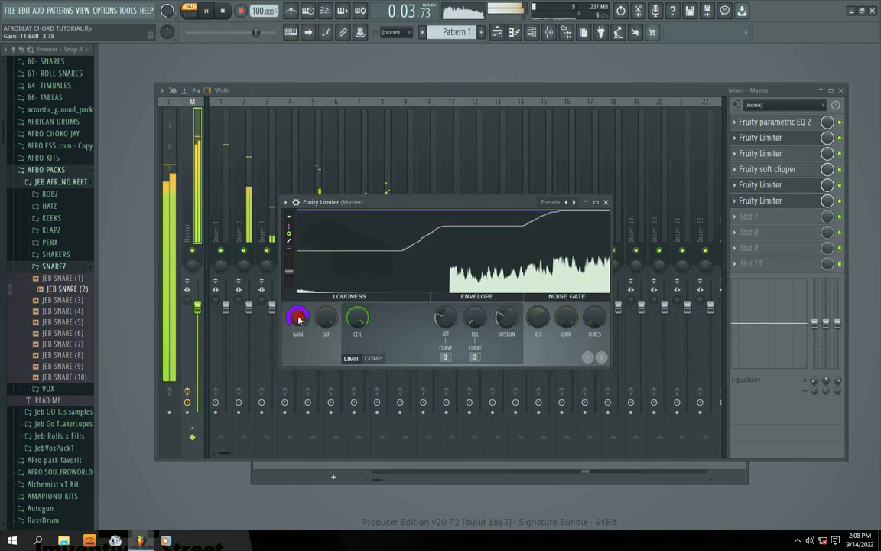
pyautogui.press('space')
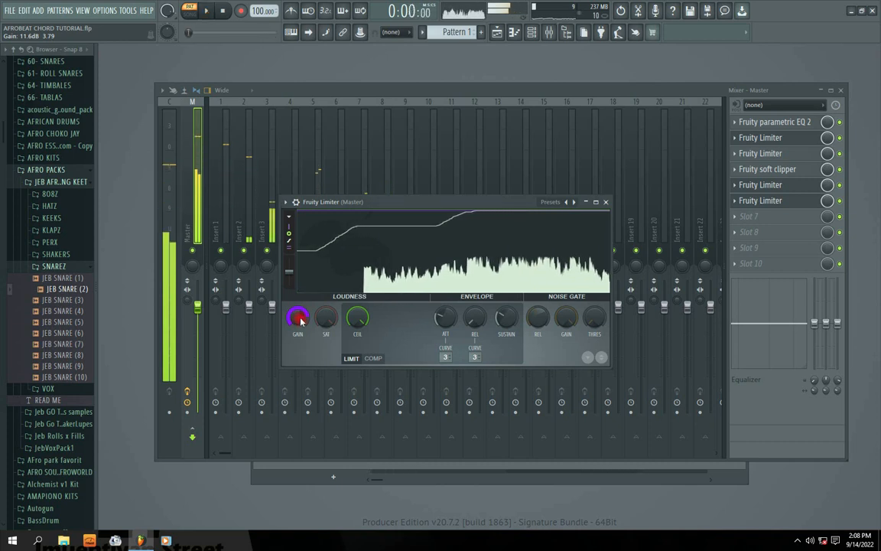
pyautogui.moveTo(300, 322); pyautogui.dragTo(299, 317)
pyautogui.press('space')
pyautogui.scroll(1, 300, 321)
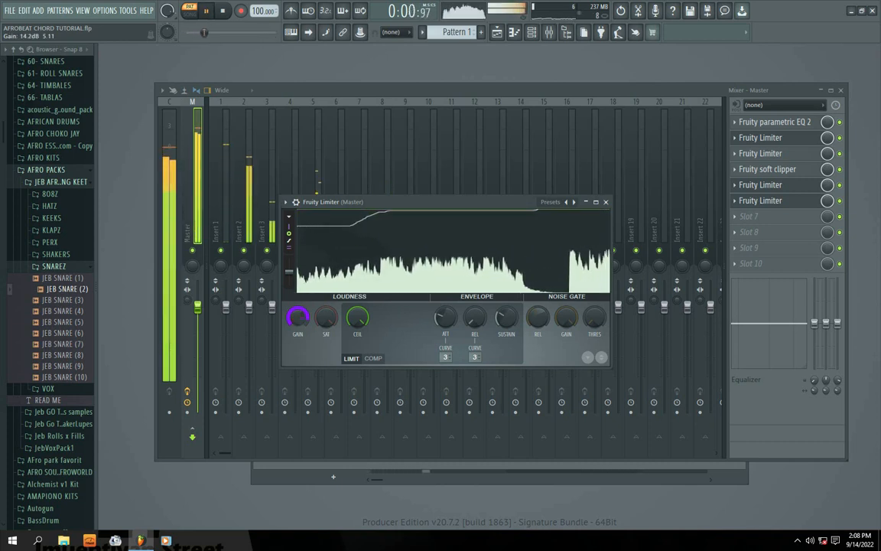
pyautogui.moveTo(300, 320); pyautogui.dragTo(299, 321)
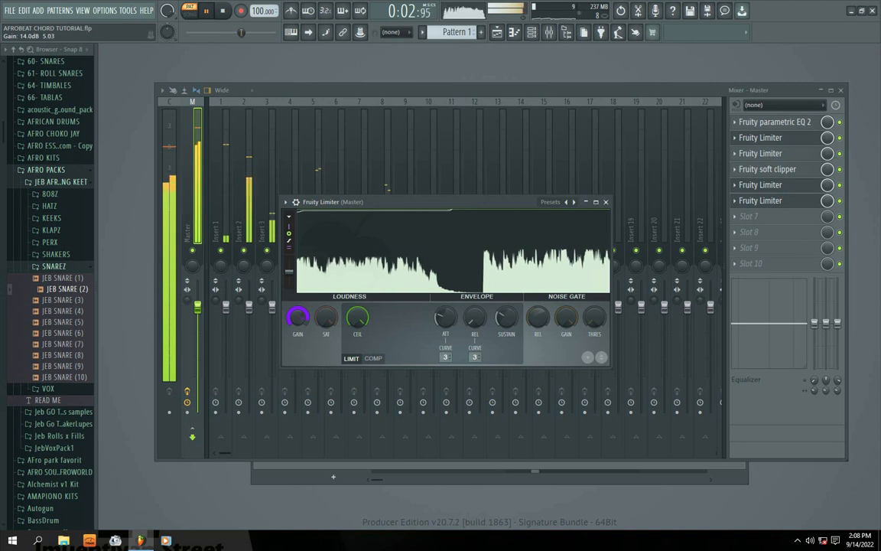
pyautogui.moveTo(387, 205)
pyautogui.mouseDown()
pyautogui.moveTo(399, 204)
pyautogui.moveTo(382, 205)
pyautogui.mouseUp()
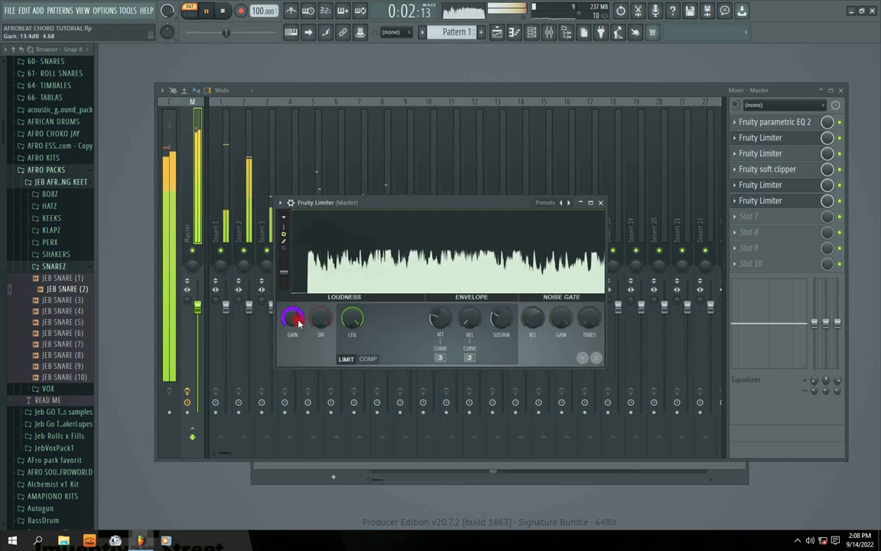
pyautogui.moveTo(374, 203); pyautogui.dragTo(362, 203)
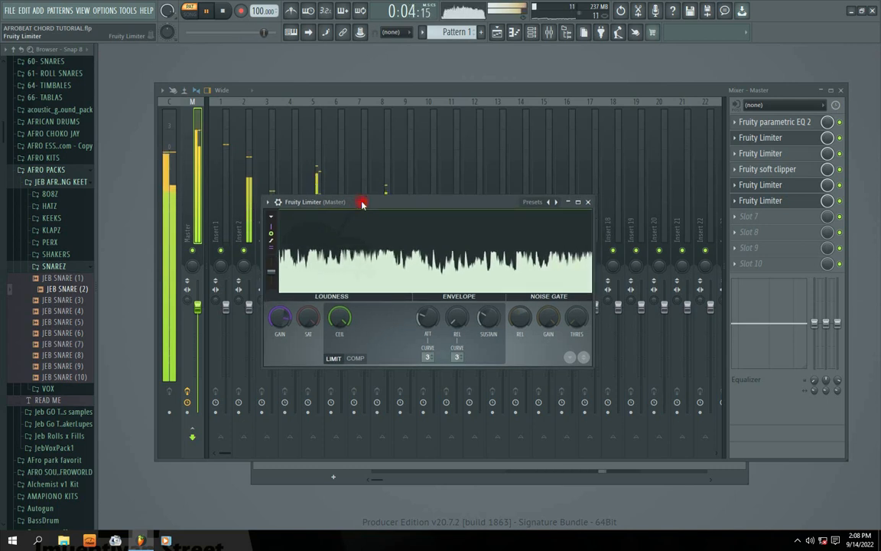
# Replay Pattern 1 and freeze the slot 6 limiter's waveform display to examine the boosted peaks.
pyautogui.press('space')
pyautogui.press('space')
pyautogui.click(358, 267)
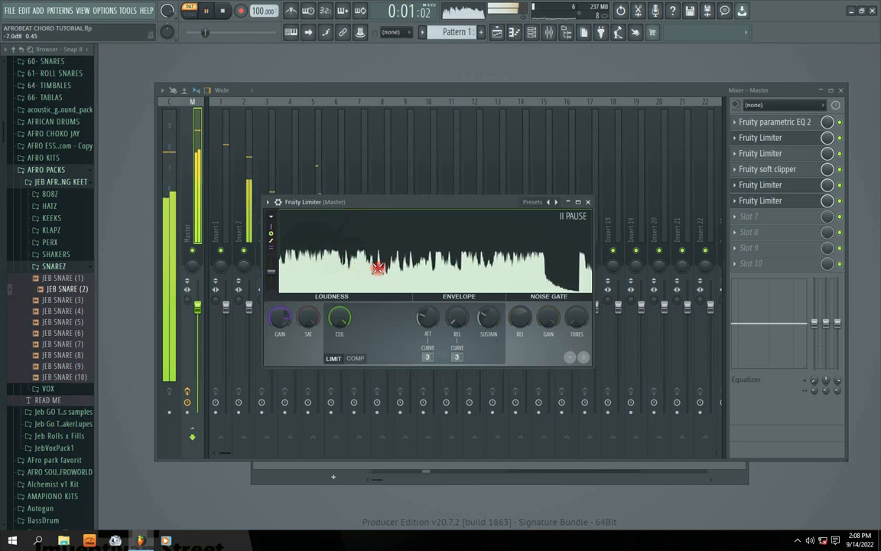
pyautogui.press('space')
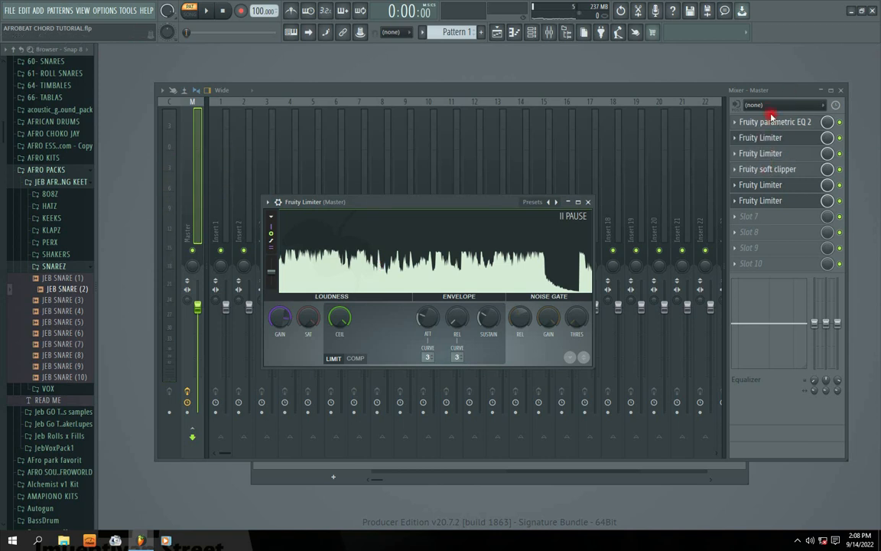
# Move the slot 6 limiter window aside and replay Pattern 1 to watch the master and insert level meters.
pyautogui.moveTo(458, 206); pyautogui.dragTo(449, 195)
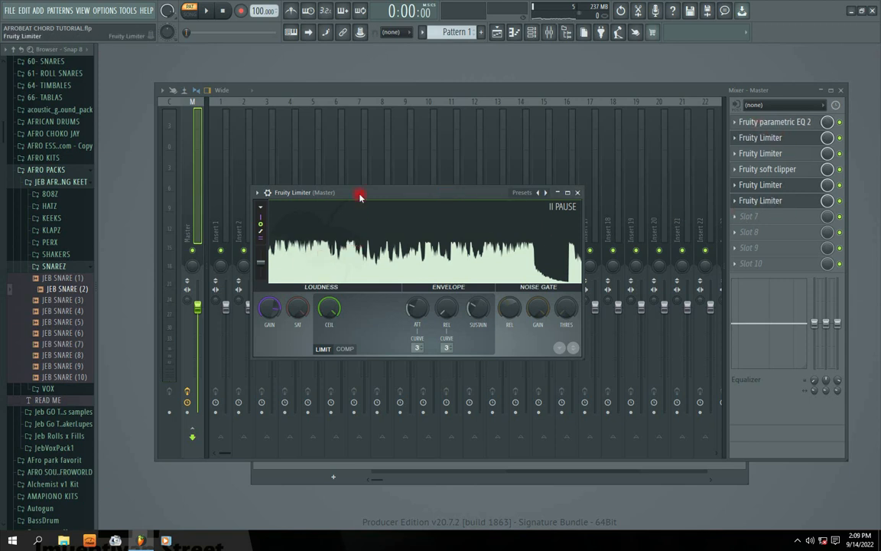
pyautogui.moveTo(360, 196); pyautogui.dragTo(415, 201)
pyautogui.press('space')
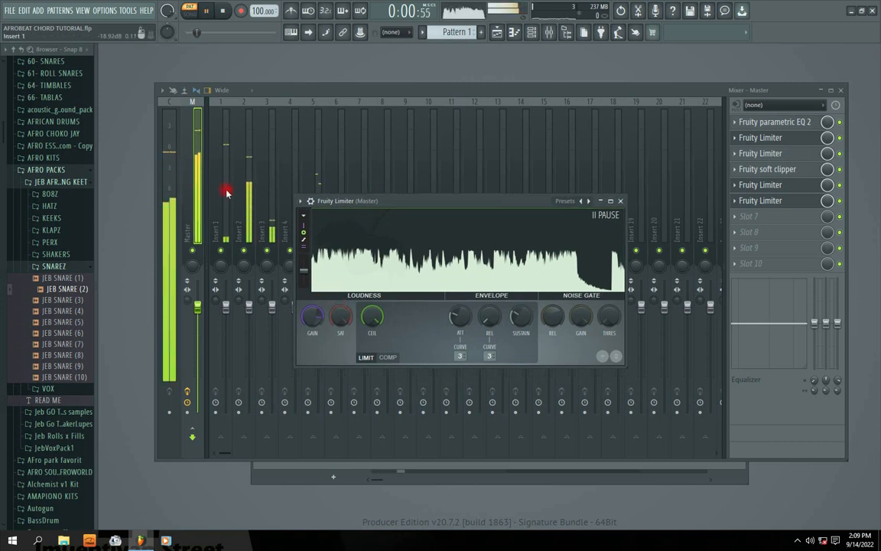
pyautogui.press('space')
# Lower the slot 6 limiter's soft saturation threshold onto the waveform peaks, replay Pattern 1 and close the plugin.
pyautogui.press('space')
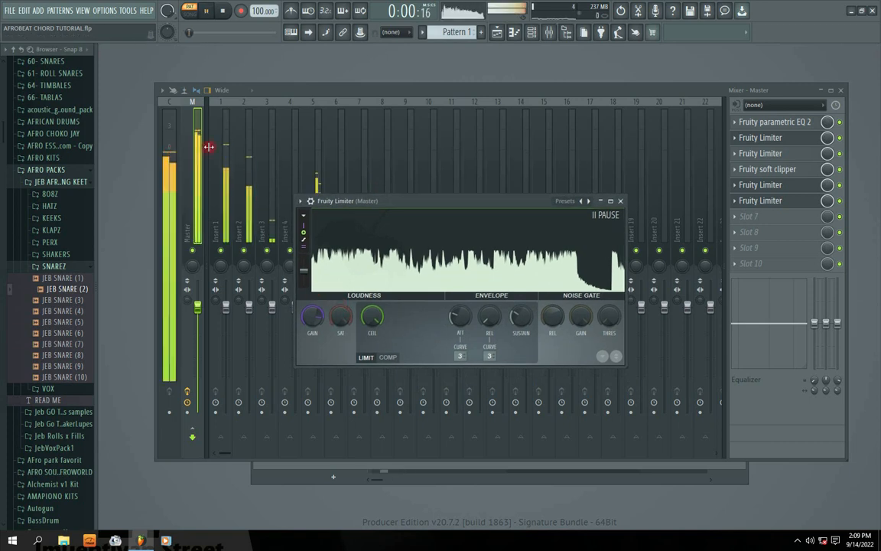
pyautogui.moveTo(438, 203); pyautogui.dragTo(434, 183)
pyautogui.press('space')
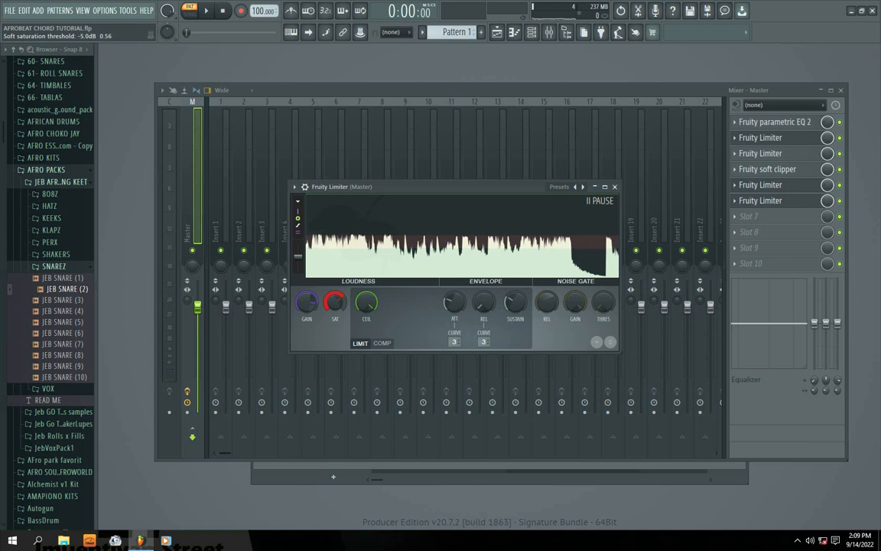
pyautogui.press('space')
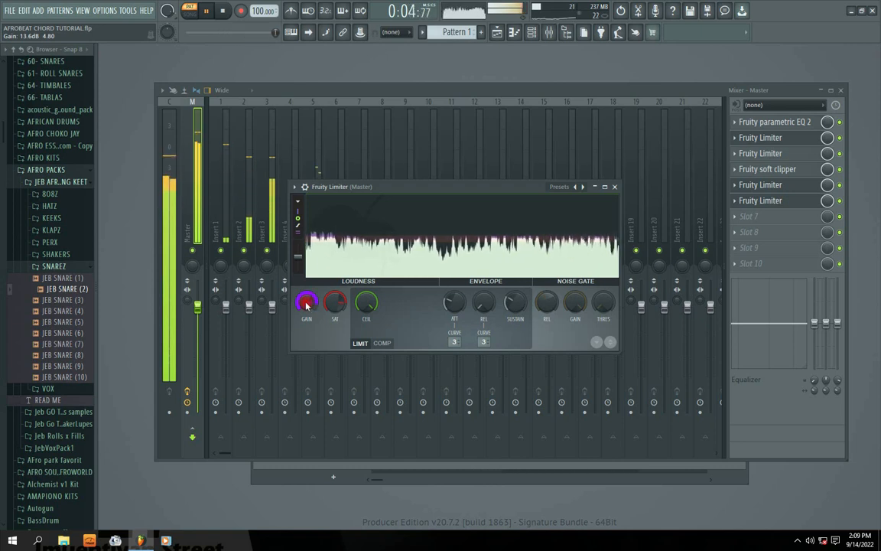
pyautogui.click(614, 187)
pyautogui.press('space')
# Load a Fruity Limiter into slot 7 with its release at 0 ms and its ceiling at maximum, and start Pattern 1.
pyautogui.click(734, 217)
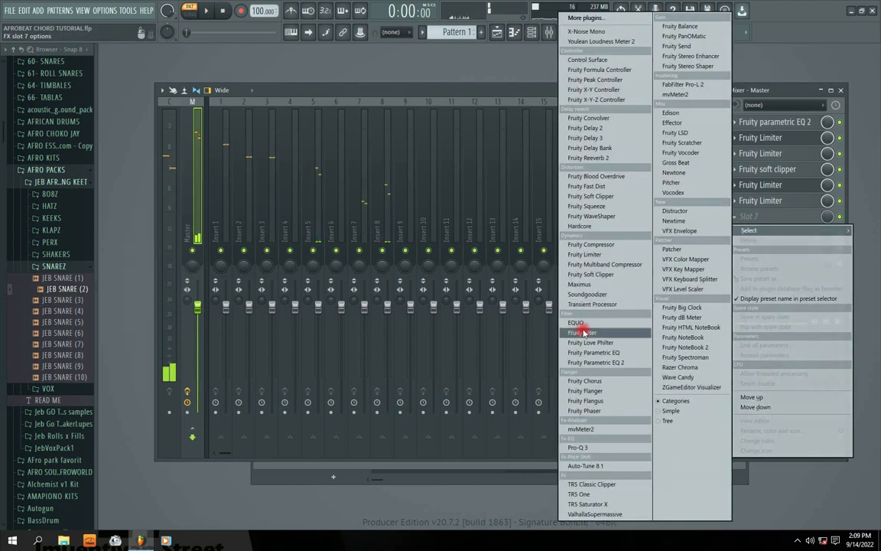
pyautogui.click(586, 254)
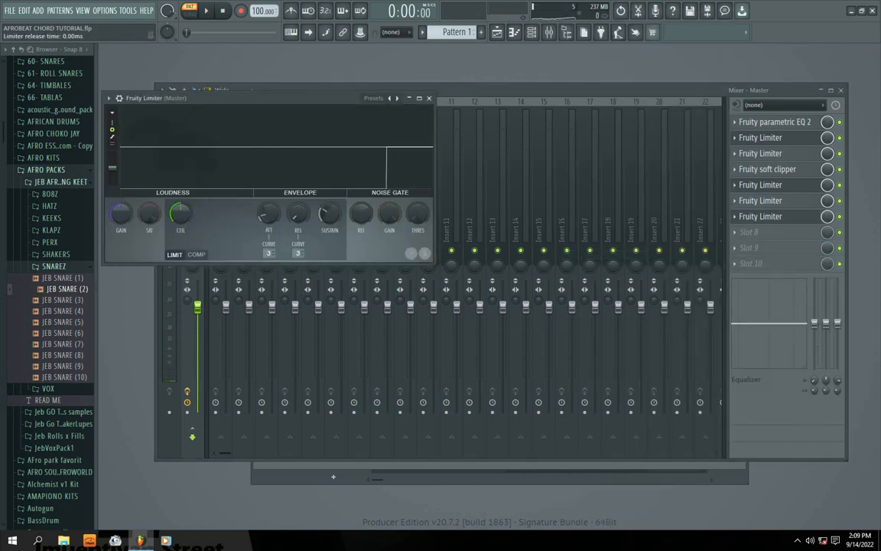
pyautogui.moveTo(243, 106); pyautogui.dragTo(372, 157)
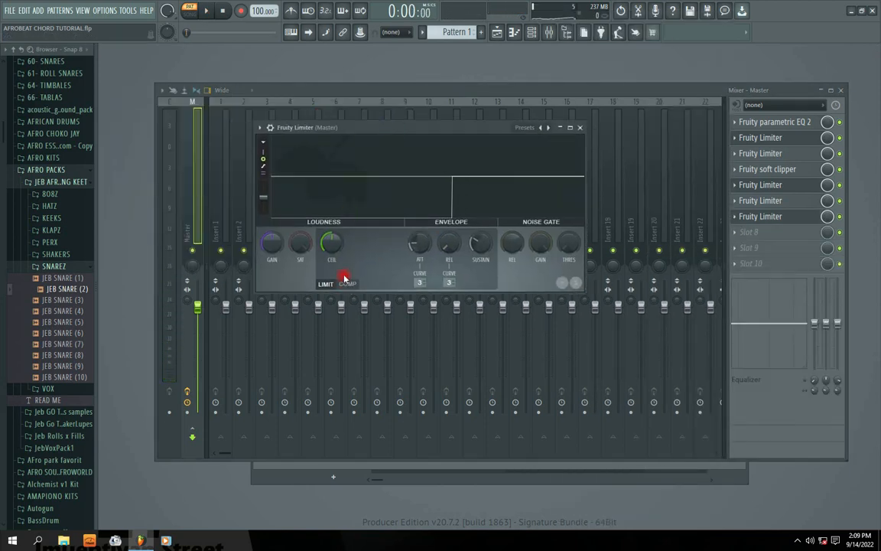
pyautogui.press('space')
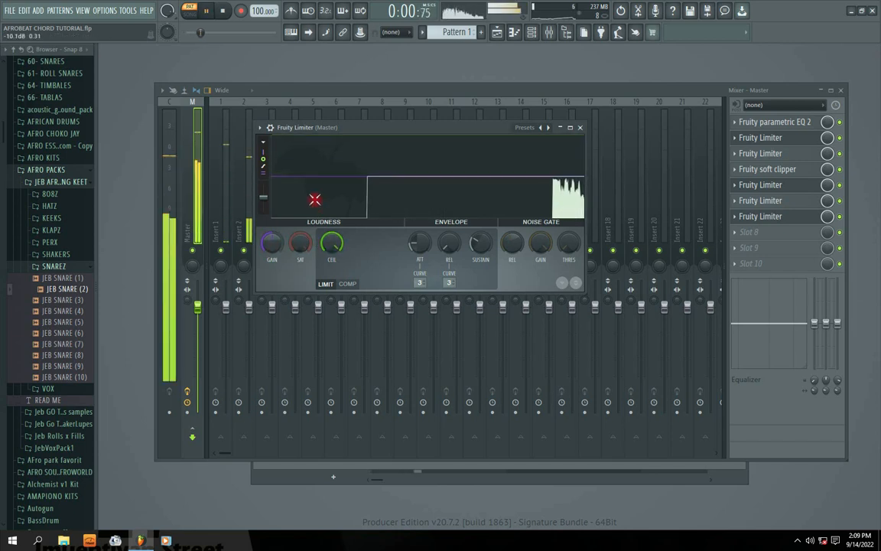
# Fine-tune the slot 7 limiter's gain to about 0.2 dB while listening to Pattern 1 and watching the waveform.
pyautogui.moveTo(274, 246); pyautogui.dragTo(274, 233)
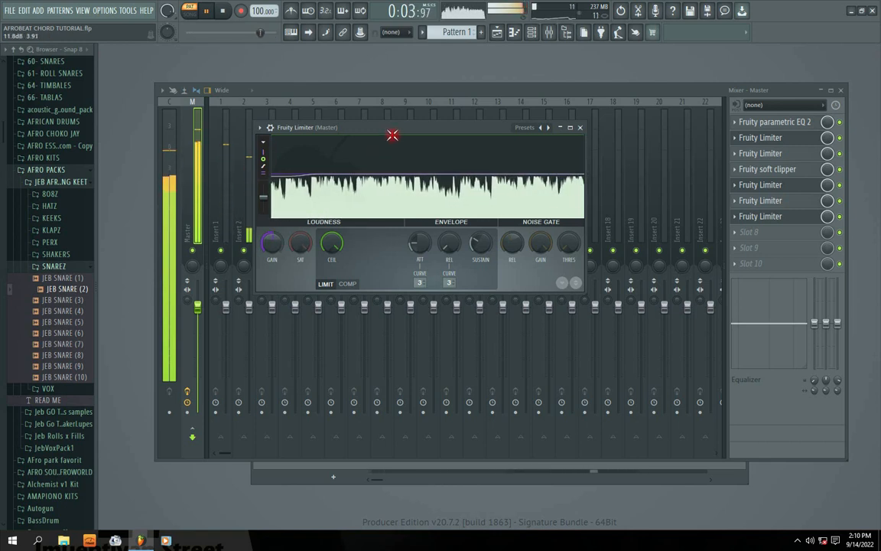
pyautogui.moveTo(390, 129); pyautogui.dragTo(362, 141)
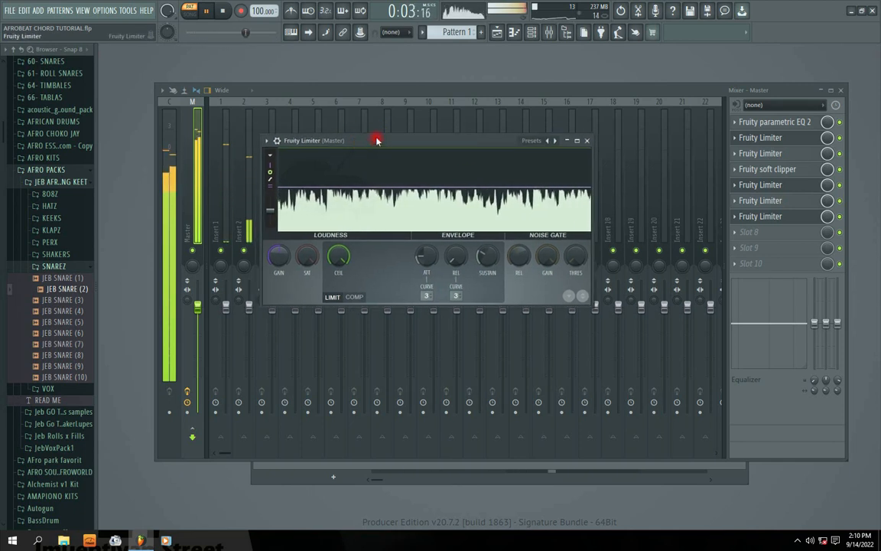
pyautogui.moveTo(417, 145); pyautogui.dragTo(380, 188)
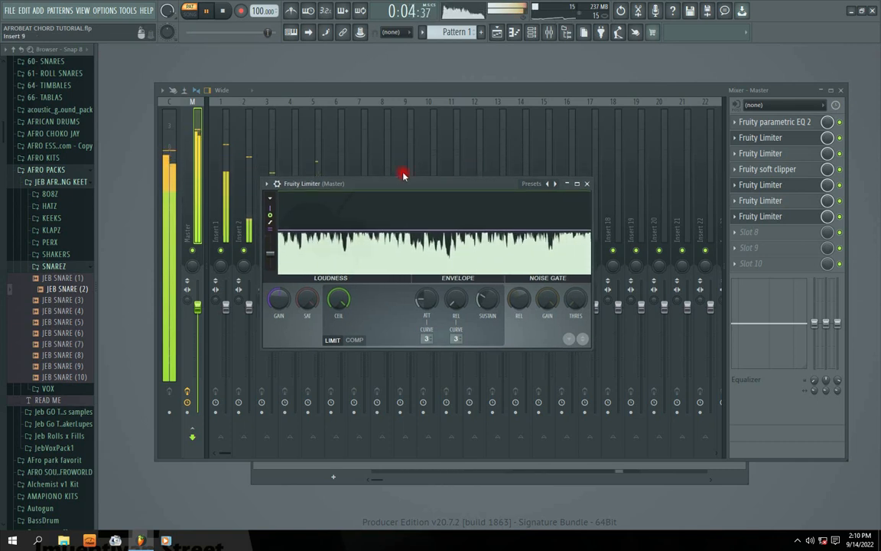
pyautogui.moveTo(407, 183); pyautogui.dragTo(389, 196)
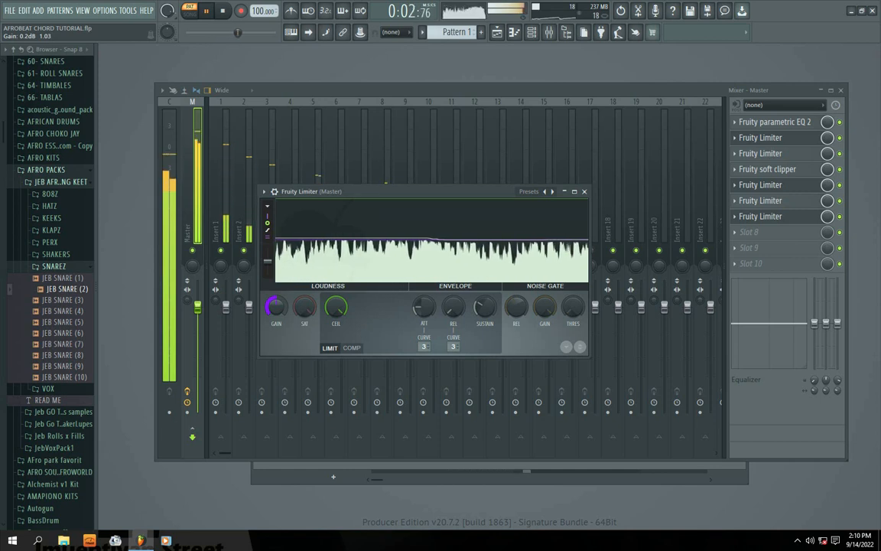
pyautogui.moveTo(411, 192); pyautogui.dragTo(407, 192)
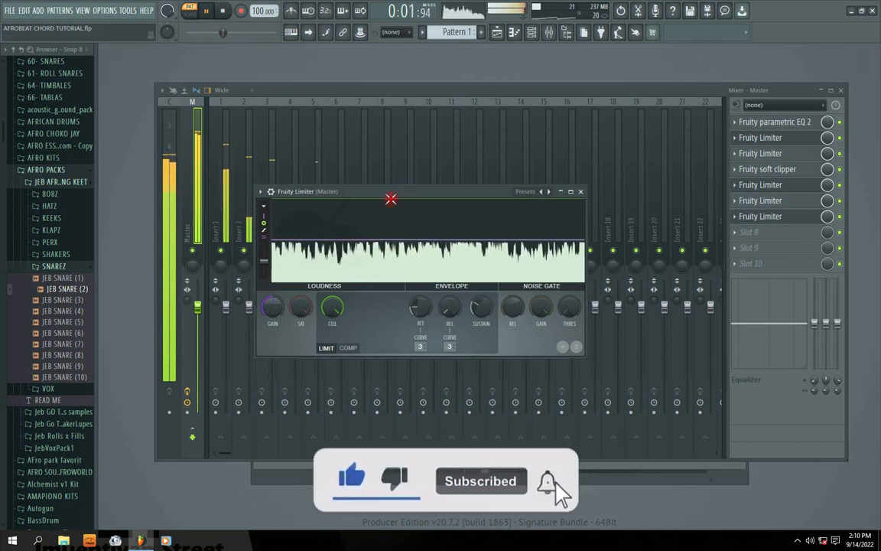
# Examine the Fruity Limiters in slots 2 and 3 and the soft clipper in slot 4 during Pattern 1 playback, closing each.
pyautogui.moveTo(370, 191); pyautogui.dragTo(377, 189)
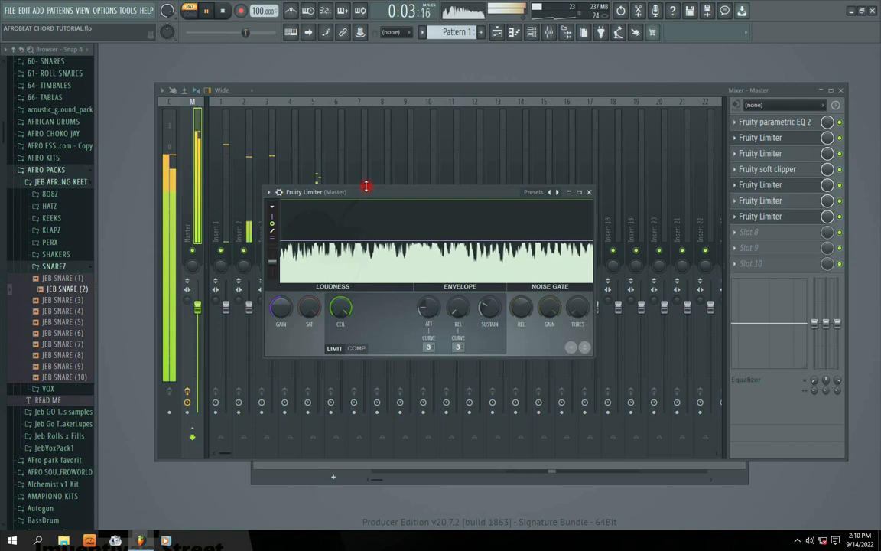
pyautogui.moveTo(374, 194); pyautogui.dragTo(379, 193)
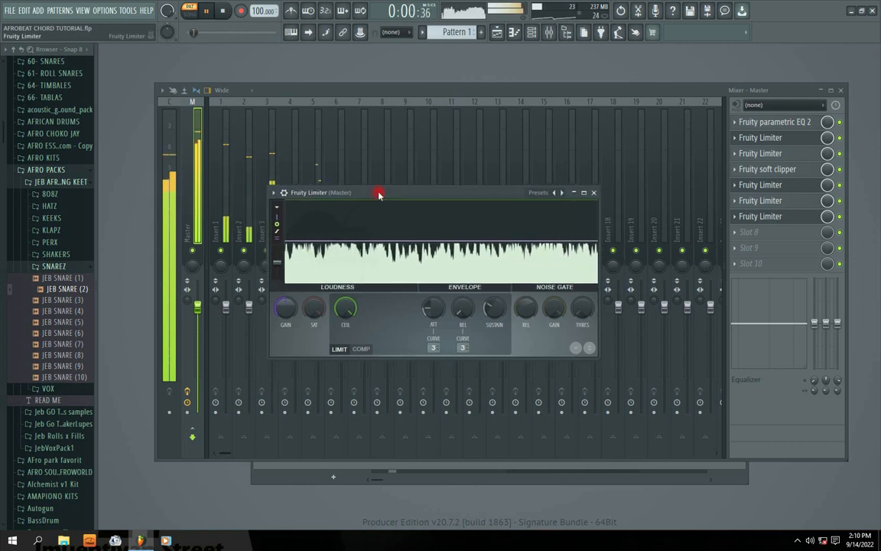
pyautogui.click(734, 152)
pyautogui.click(736, 139)
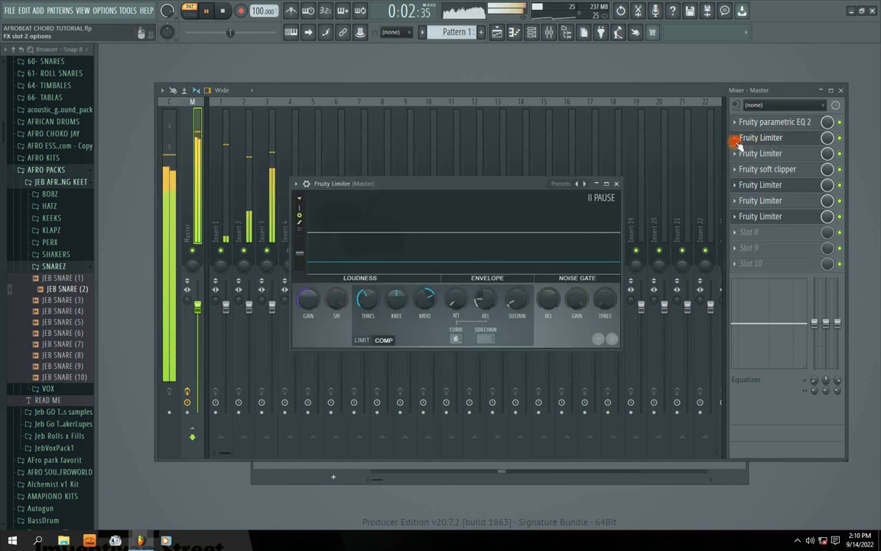
pyautogui.click(619, 183)
pyautogui.click(754, 200)
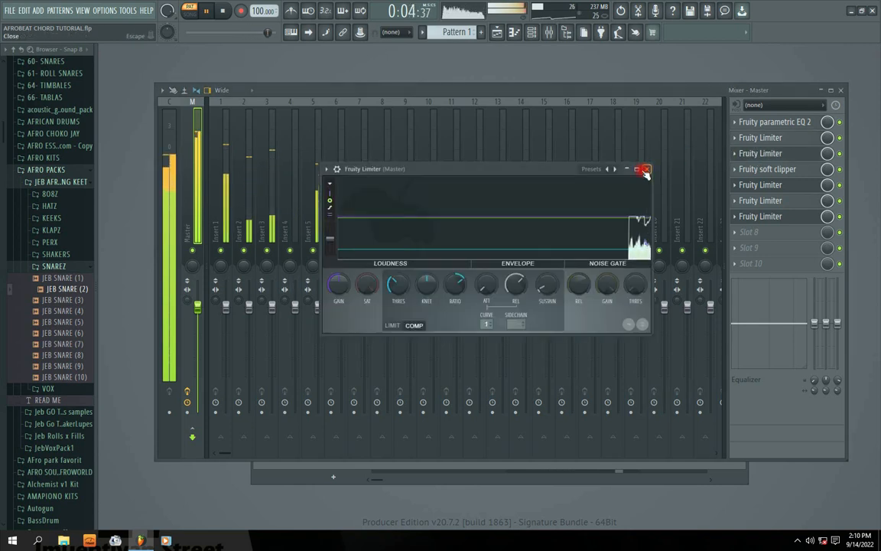
pyautogui.click(645, 170)
pyautogui.click(753, 170)
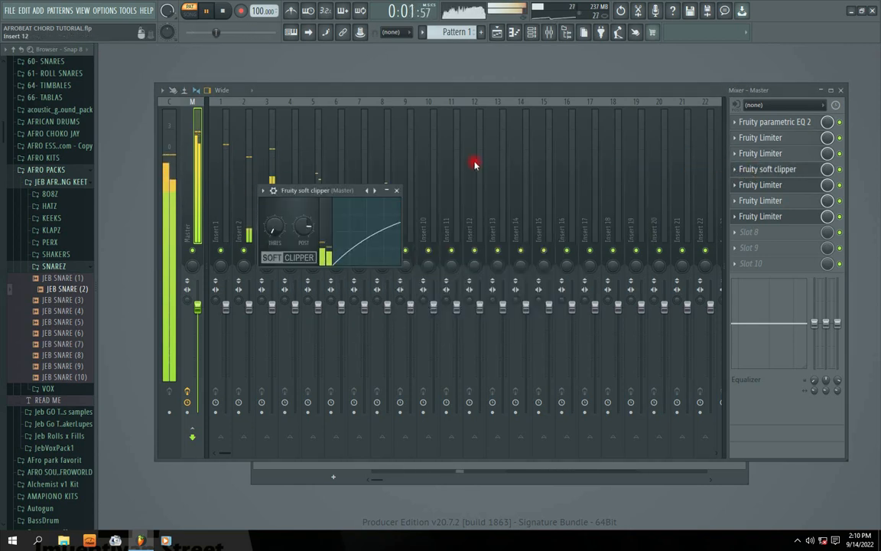
pyautogui.click(397, 191)
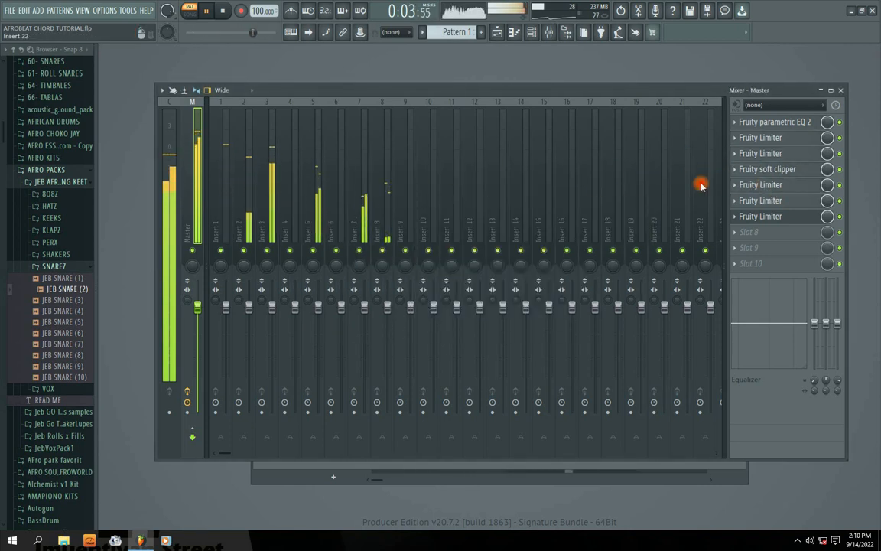
# Review the final Fruity Limiters in slots 5, 6 and 7, closing each one, and stop Pattern 1.
pyautogui.click(775, 186)
pyautogui.click(612, 177)
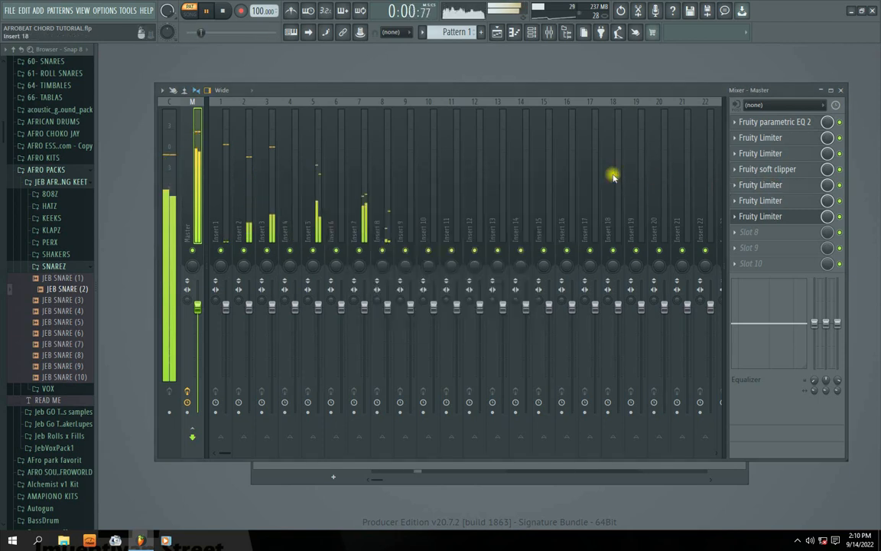
pyautogui.click(744, 201)
pyautogui.click(616, 186)
pyautogui.click(761, 216)
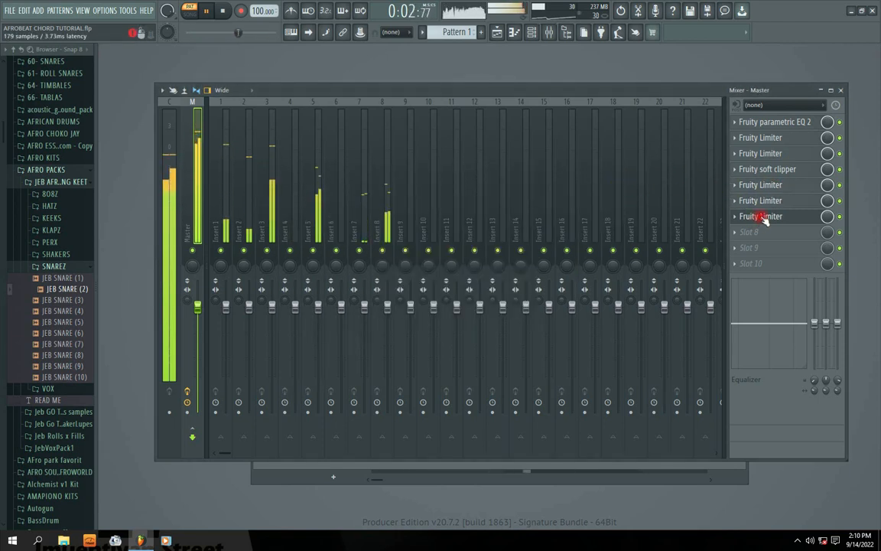
pyautogui.click(750, 217)
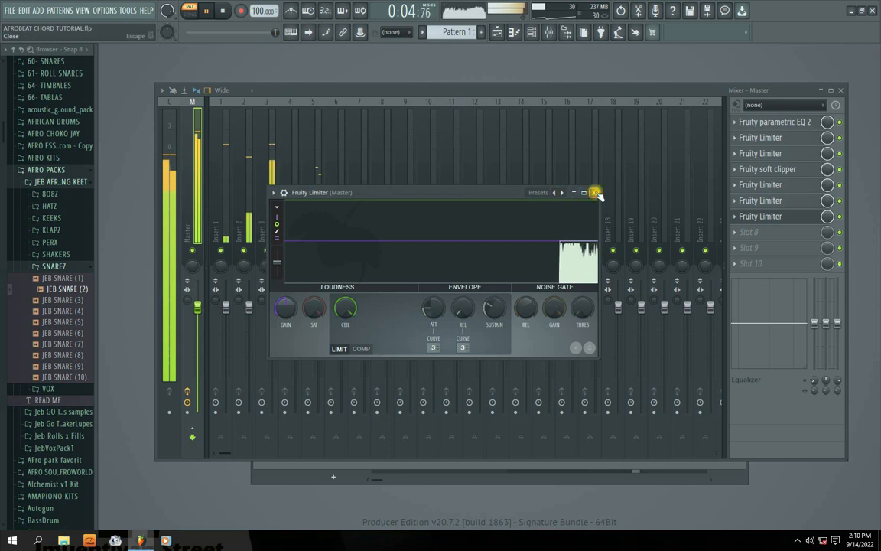
pyautogui.click(592, 190)
pyautogui.press('space')
pyautogui.click(798, 540)
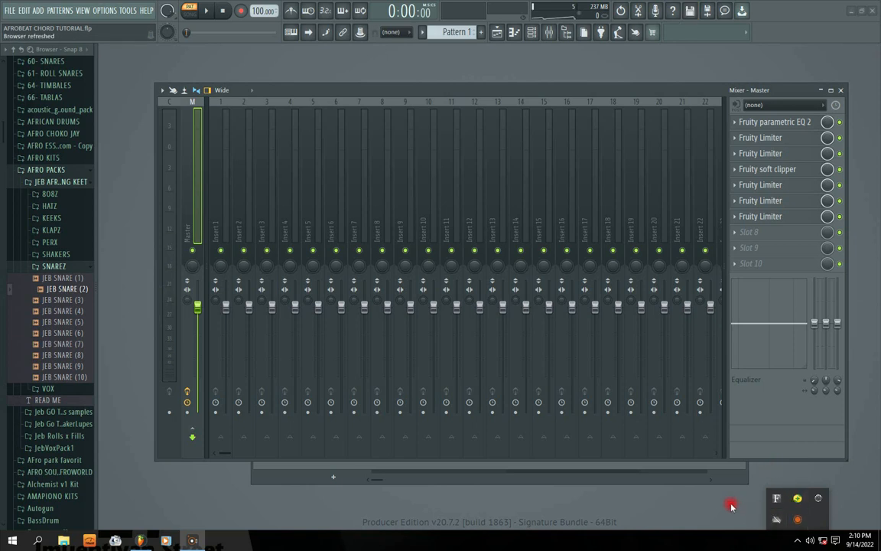
# Show the channel rack over the mixer, start Pattern 1 and lower the shaker channel's volume.
pyautogui.press('F6')
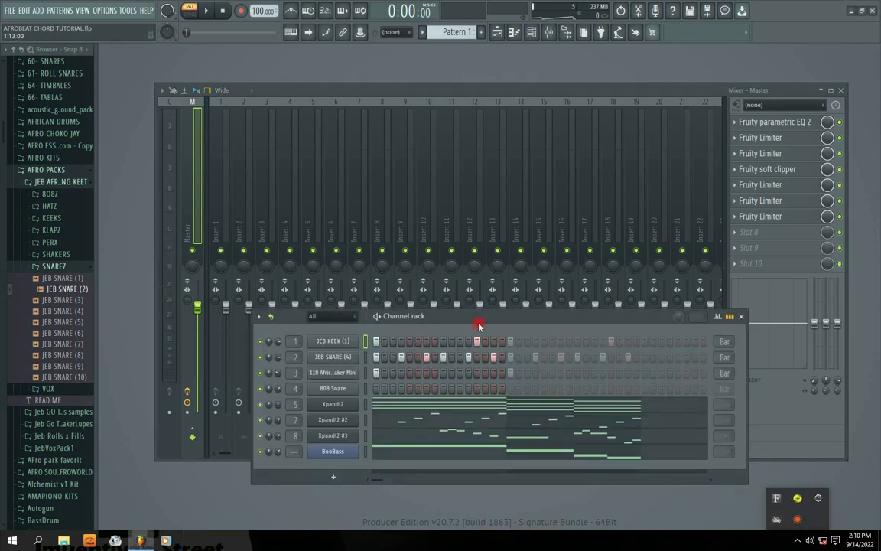
pyautogui.moveTo(479, 326); pyautogui.dragTo(442, 190)
pyautogui.press('space')
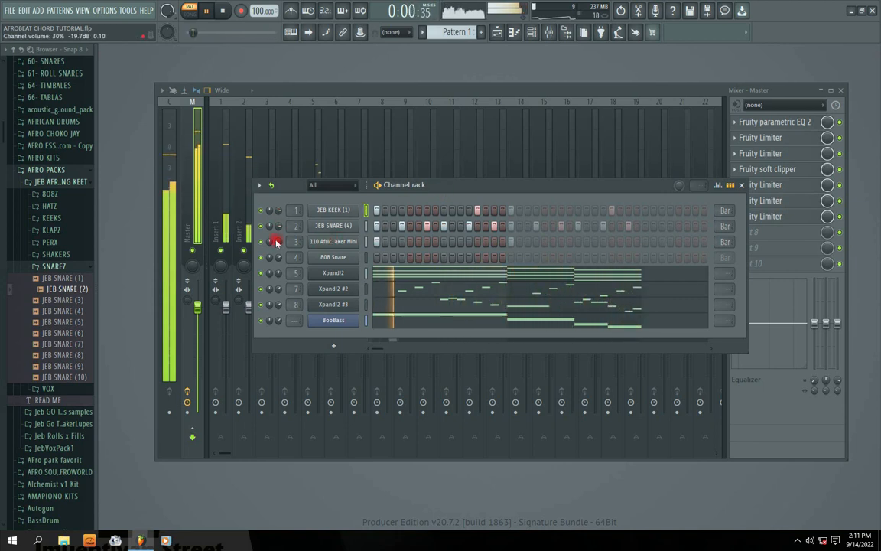
pyautogui.moveTo(276, 241); pyautogui.dragTo(280, 310)
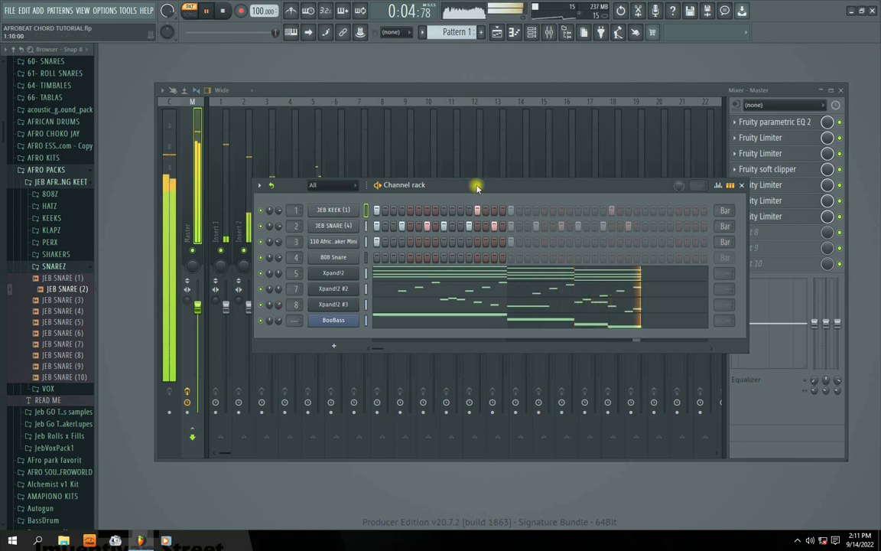
# Reposition the channel rack while listening to Pattern 1 through the full master chain, and stop playback.
pyautogui.moveTo(477, 187); pyautogui.dragTo(423, 189)
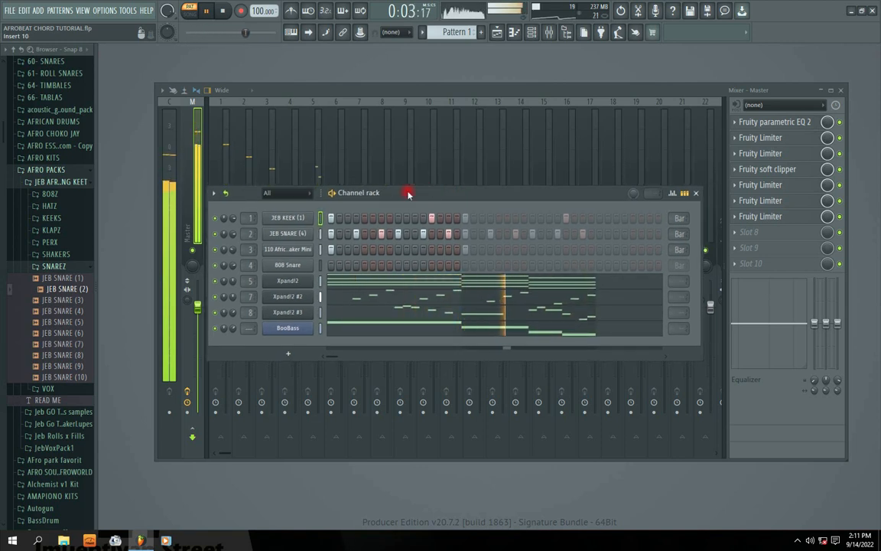
pyautogui.moveTo(398, 193); pyautogui.dragTo(410, 219)
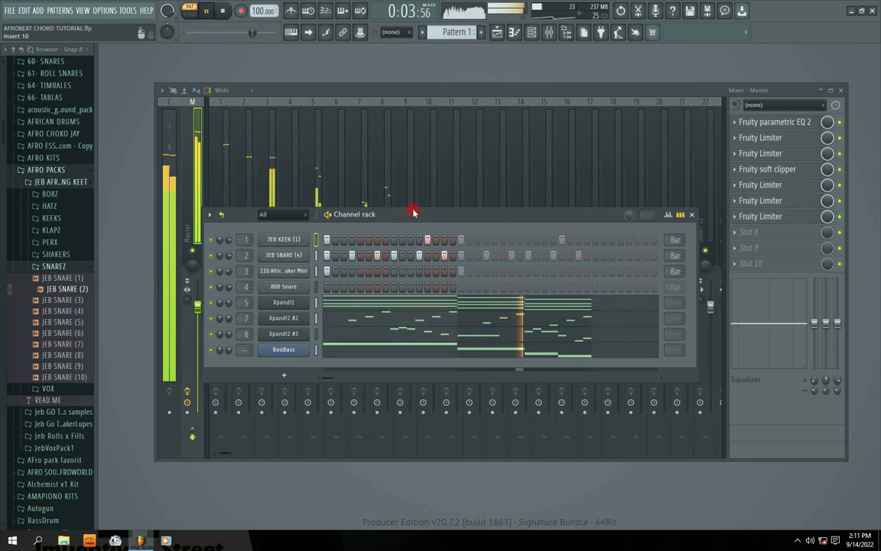
pyautogui.moveTo(413, 213); pyautogui.dragTo(414, 208)
pyautogui.moveTo(421, 209); pyautogui.dragTo(412, 206)
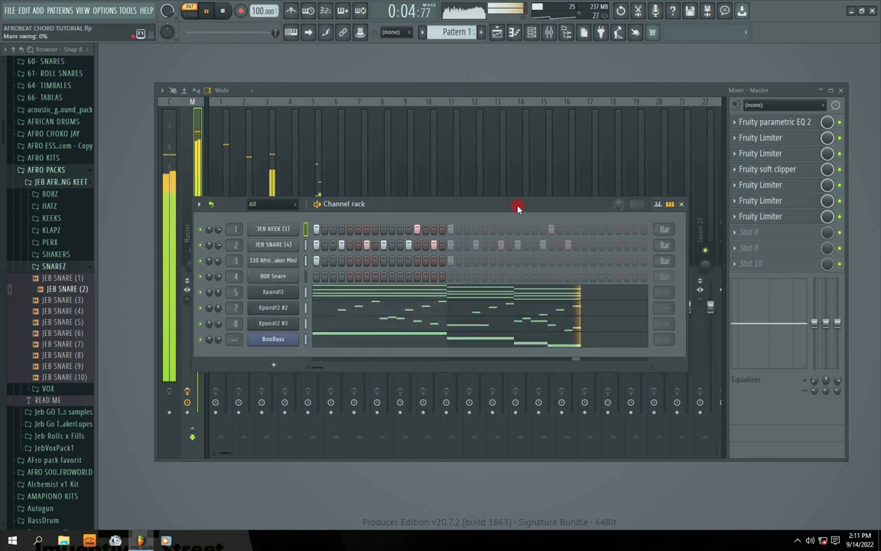
pyautogui.press('space')
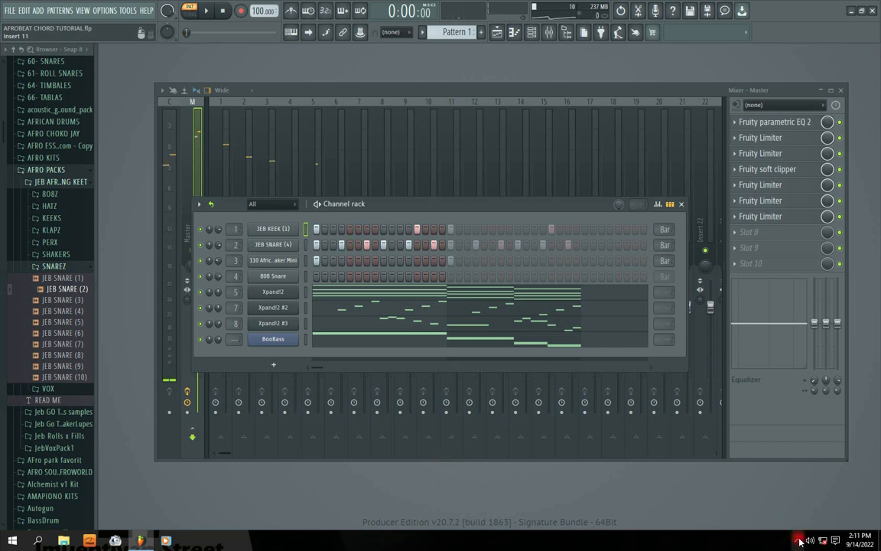
pyautogui.click(797, 541)
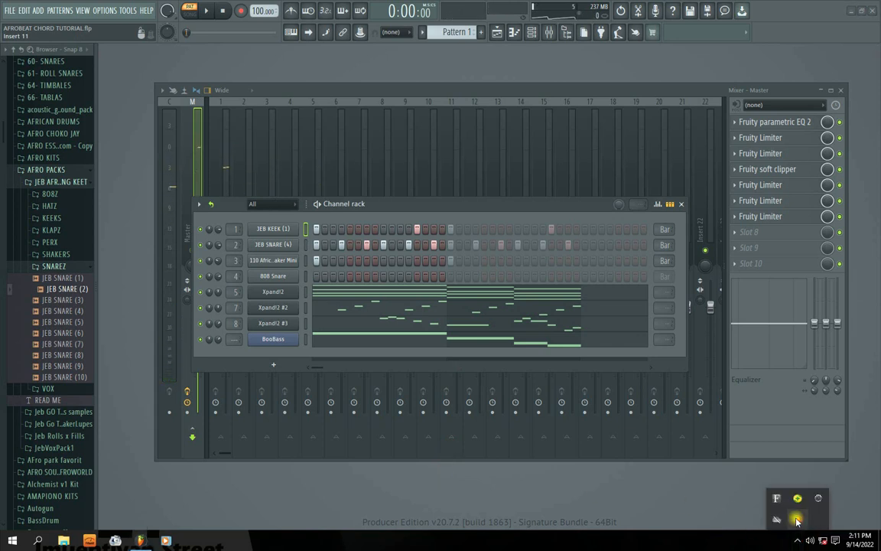